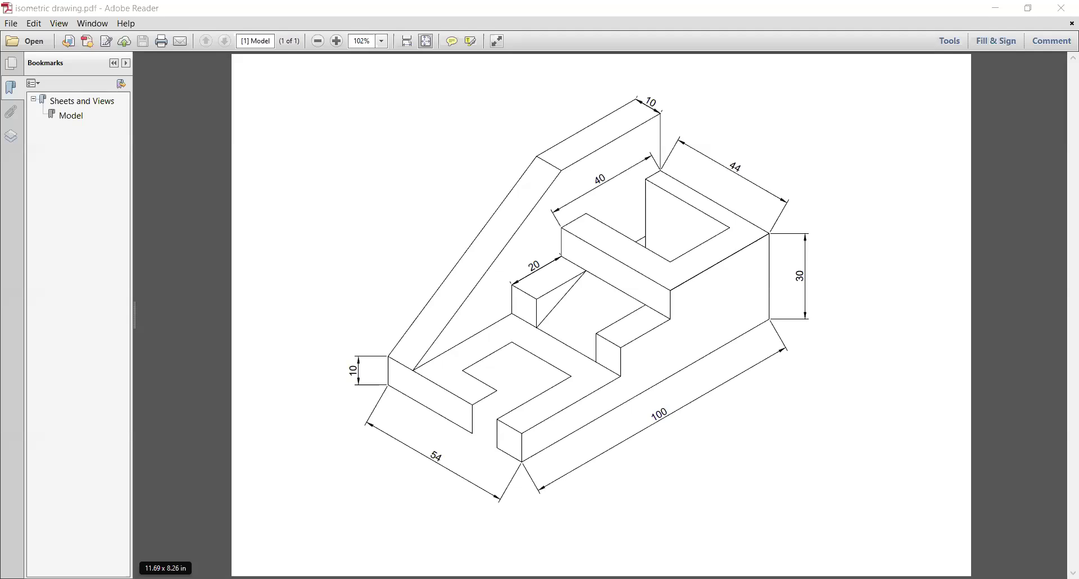
Review the AutoCAD training course outline, highlighting the isometric drawing and 3D modelling lessons
key(ctrl+Tab)
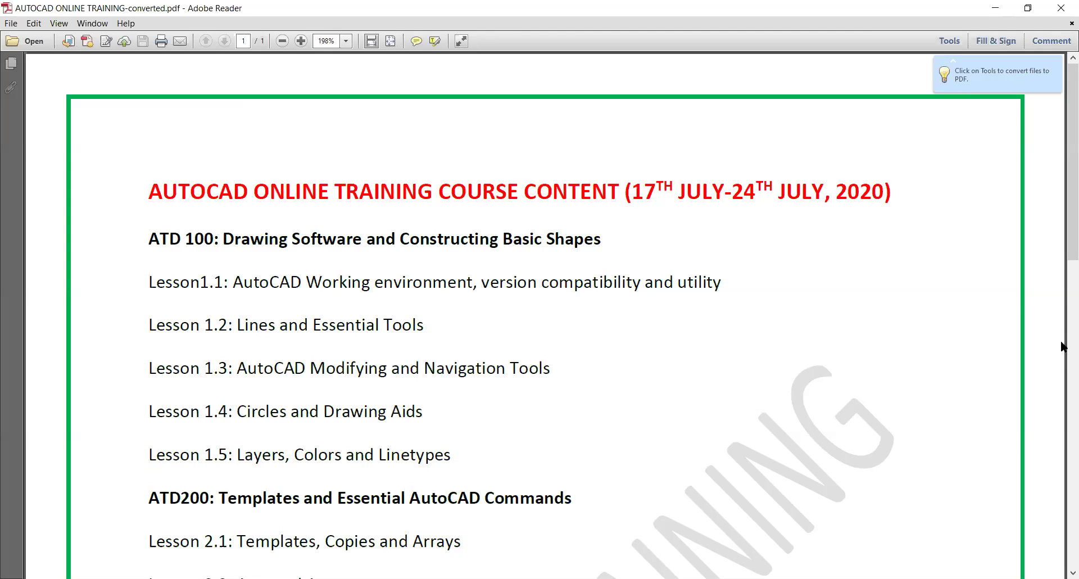
drag(1061, 193, 1061, 487)
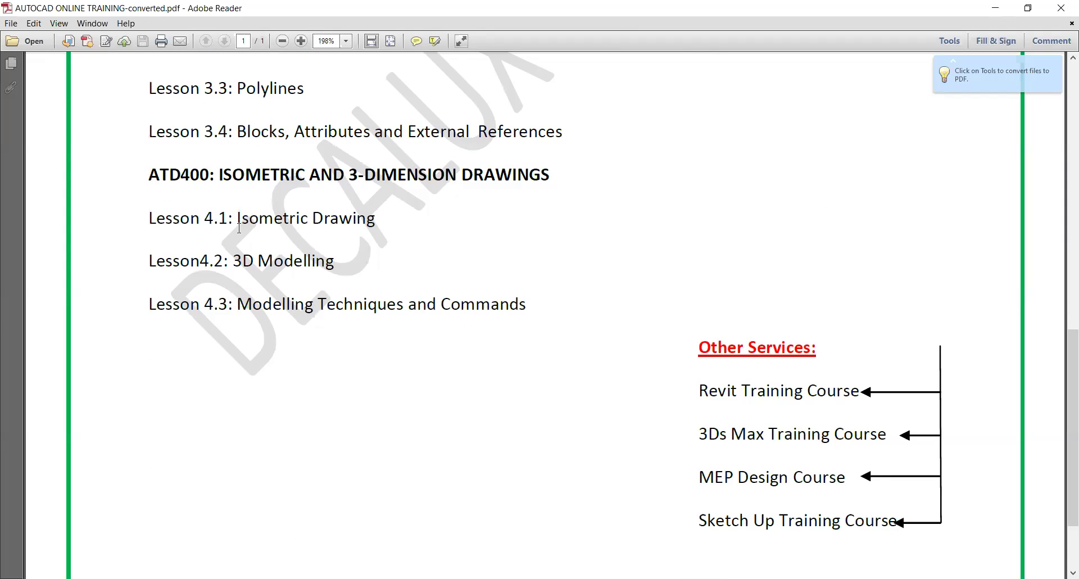
drag(237, 219, 376, 219)
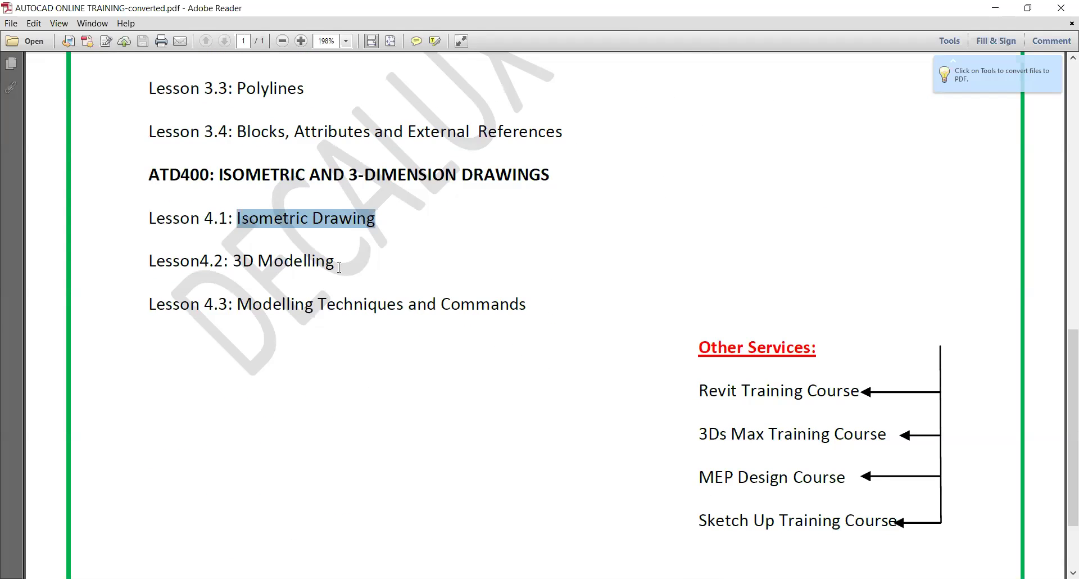
double_click(281, 304)
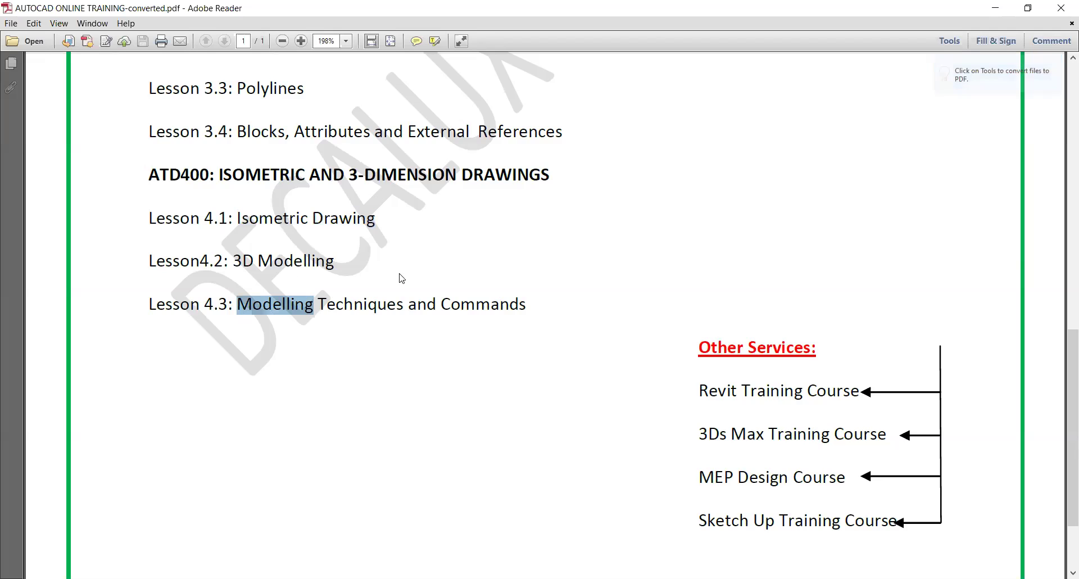
drag(294, 261, 326, 262)
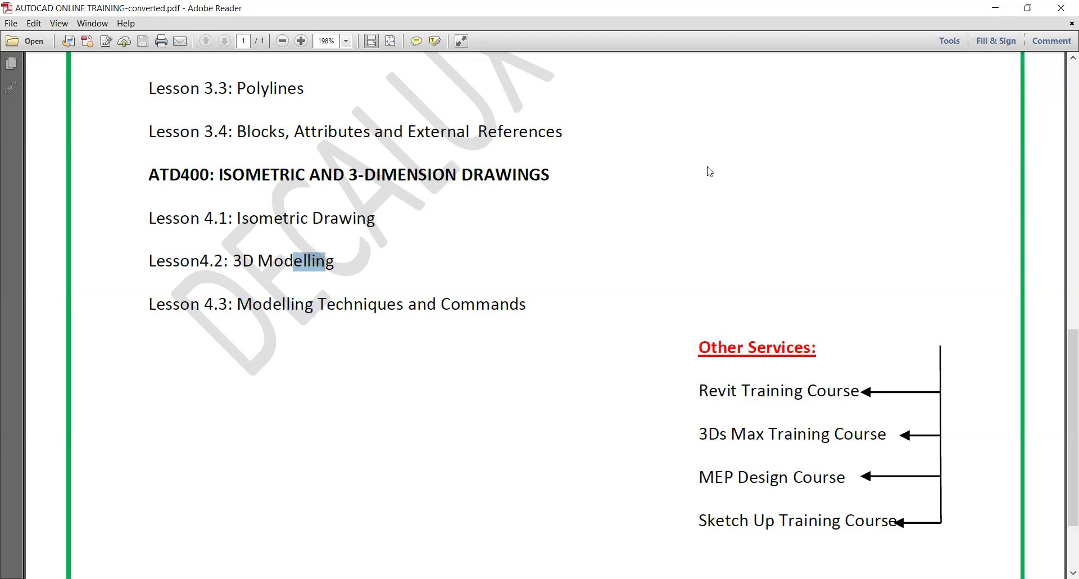
drag(1065, 387, 1062, 174)
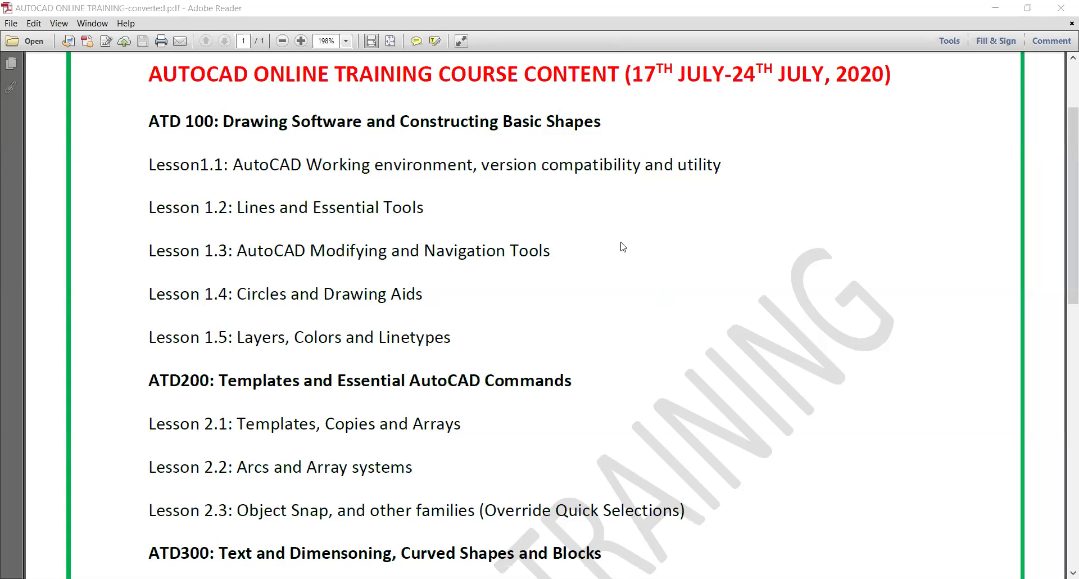
Switch to AutoCAD and inspect the isometric box in Drawing1 from the SW Isometric view, returning to the Top view
key(alt+Tab)
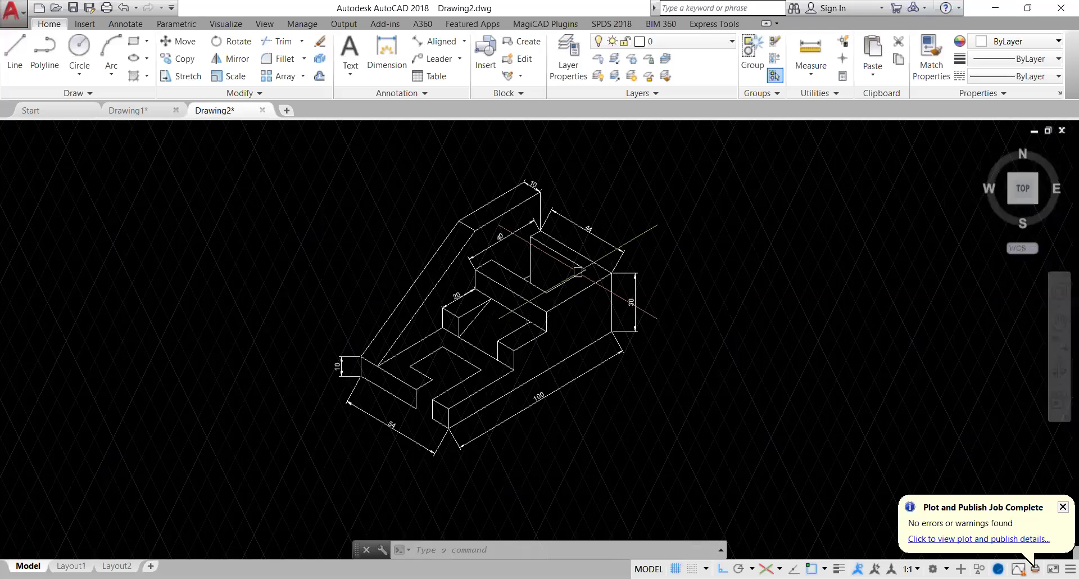
click(123, 110)
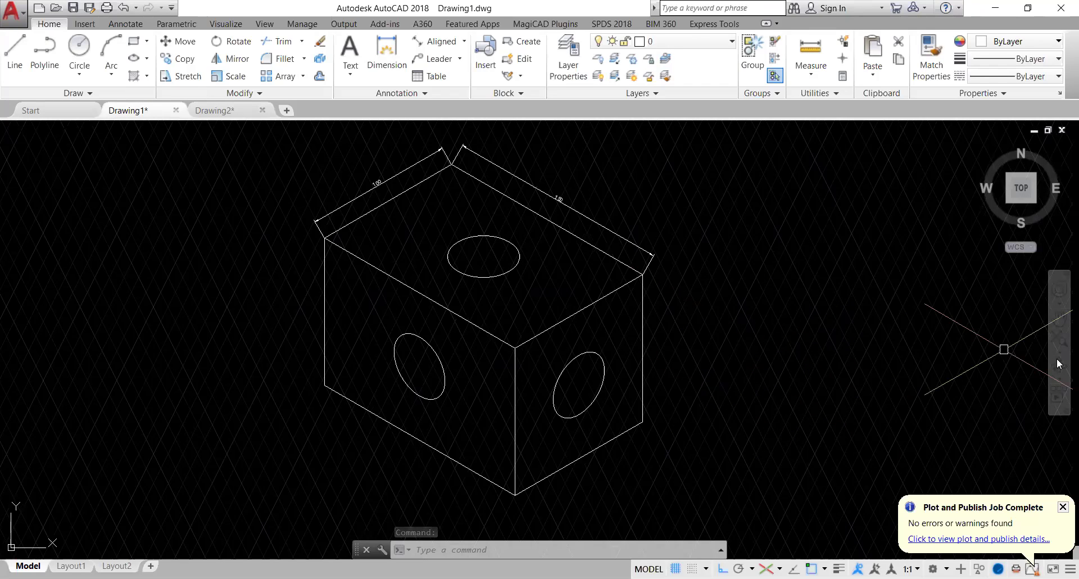
click(1008, 202)
click(1009, 203)
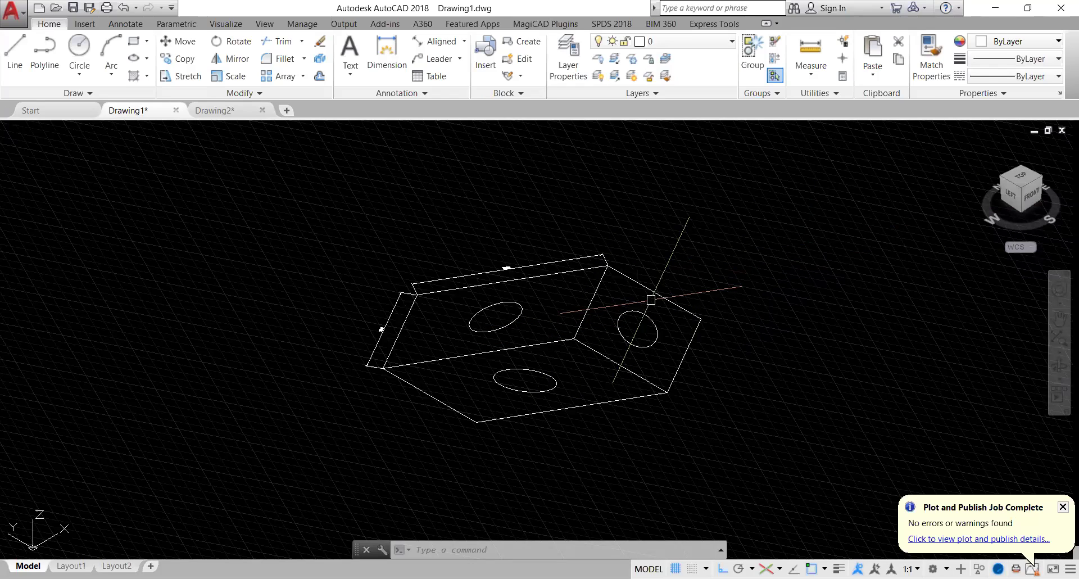
click(1019, 178)
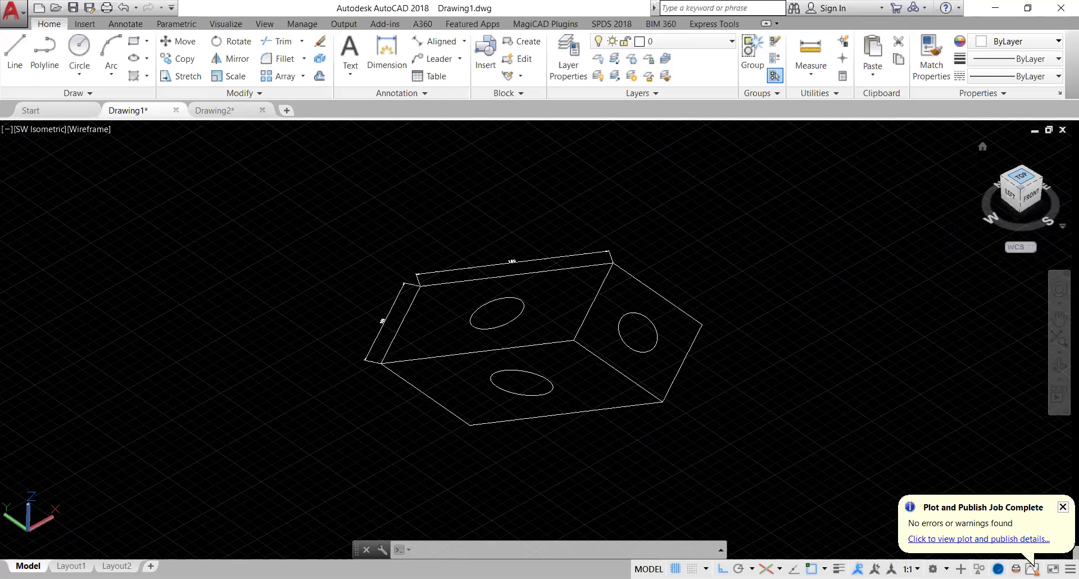
click(1021, 176)
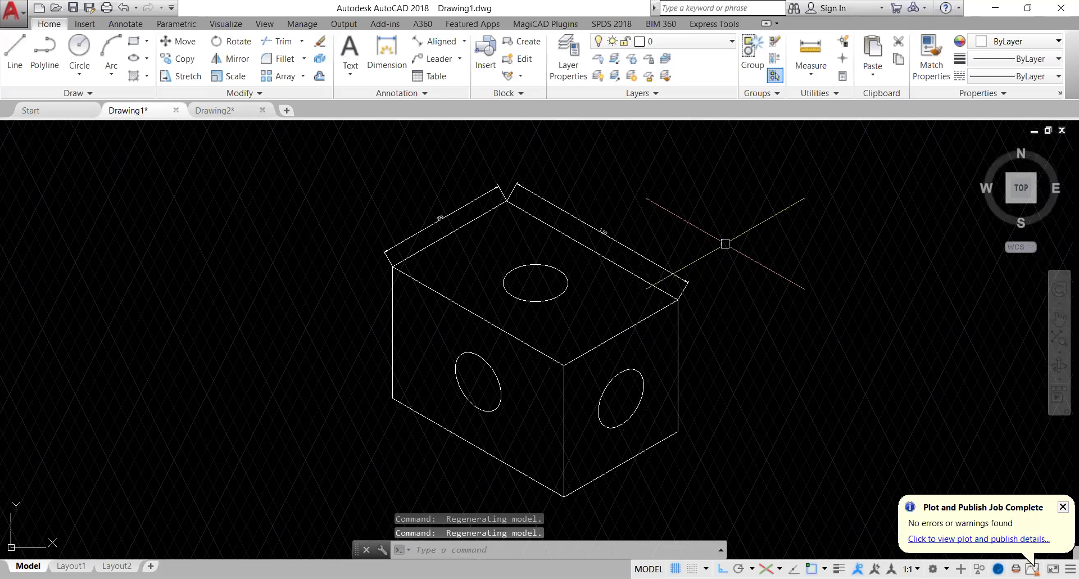
click(1063, 507)
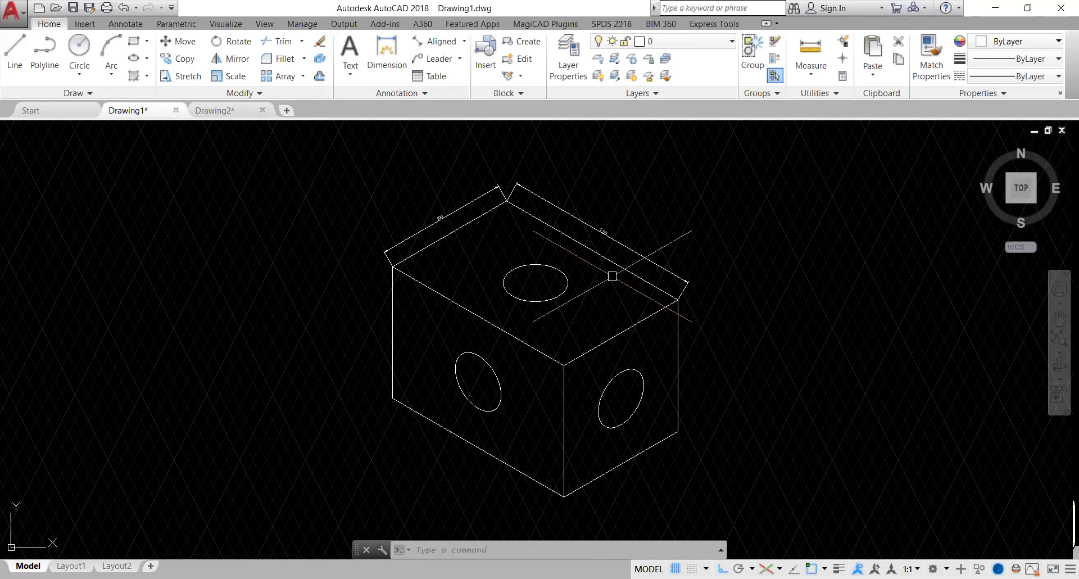
Create a new blank drawing and toggle its grid display off and back on
click(287, 110)
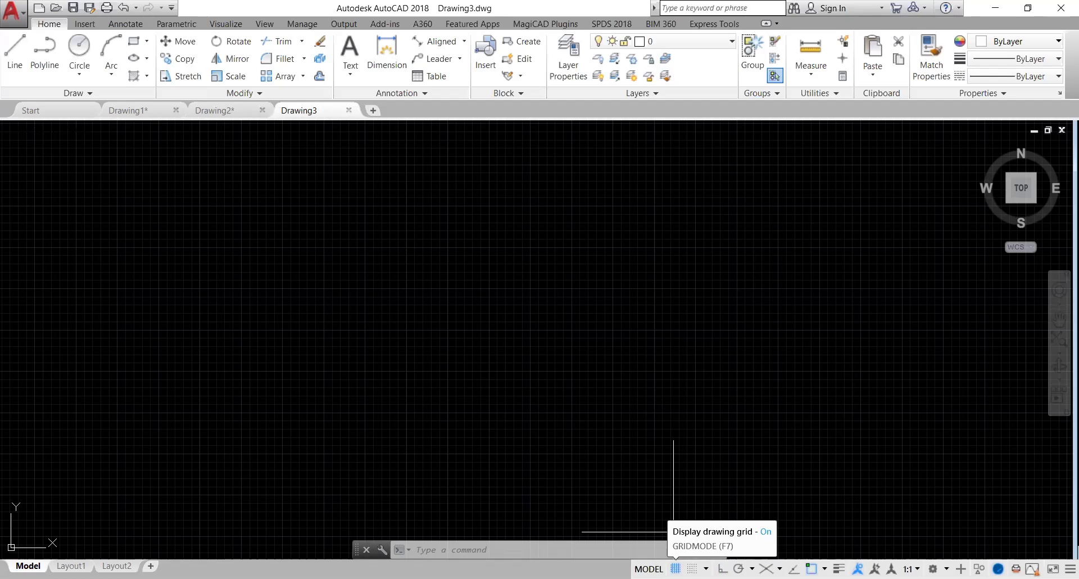
click(675, 568)
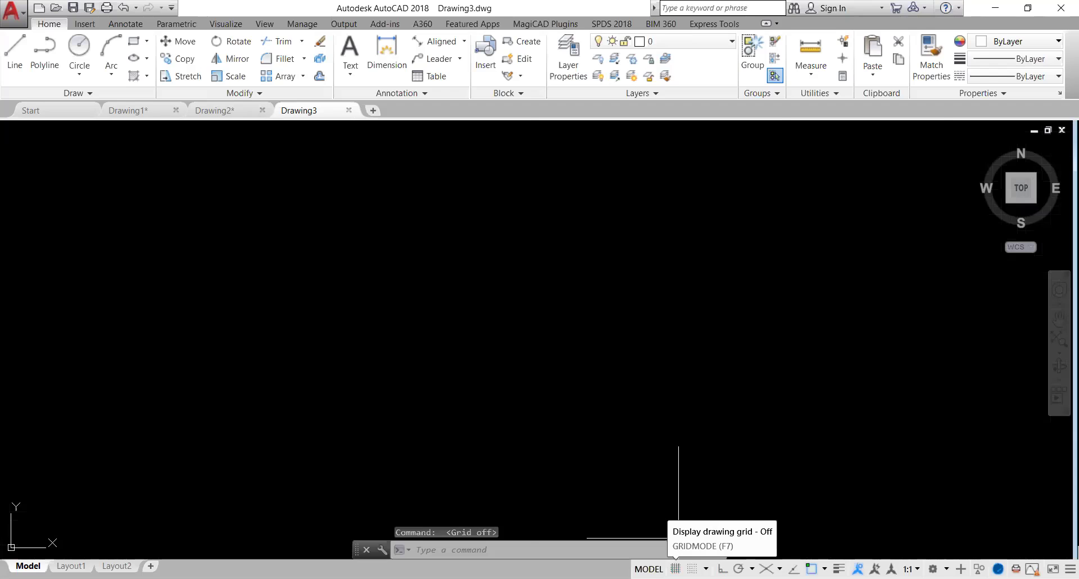
click(675, 568)
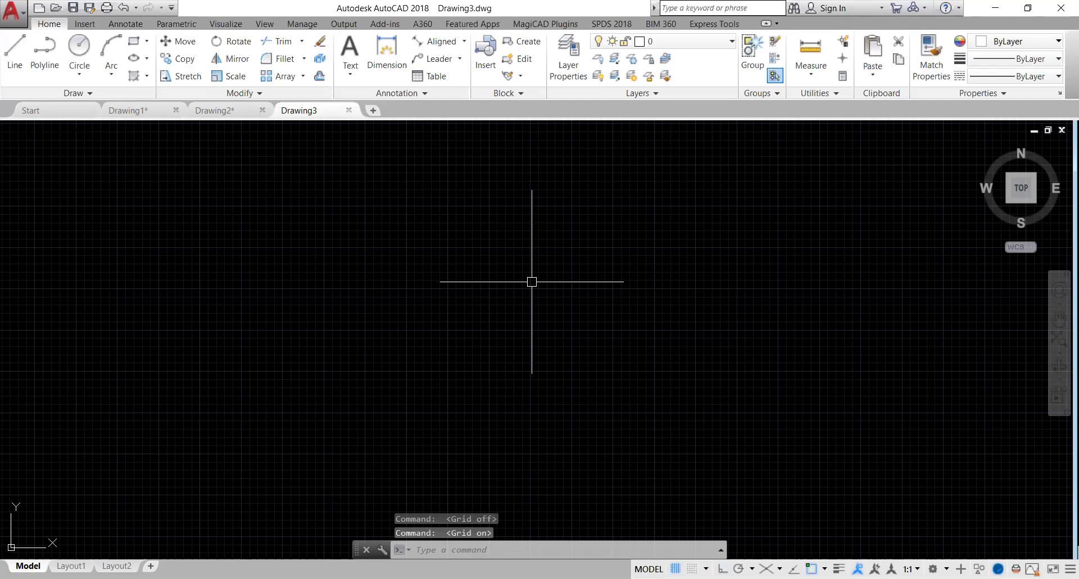
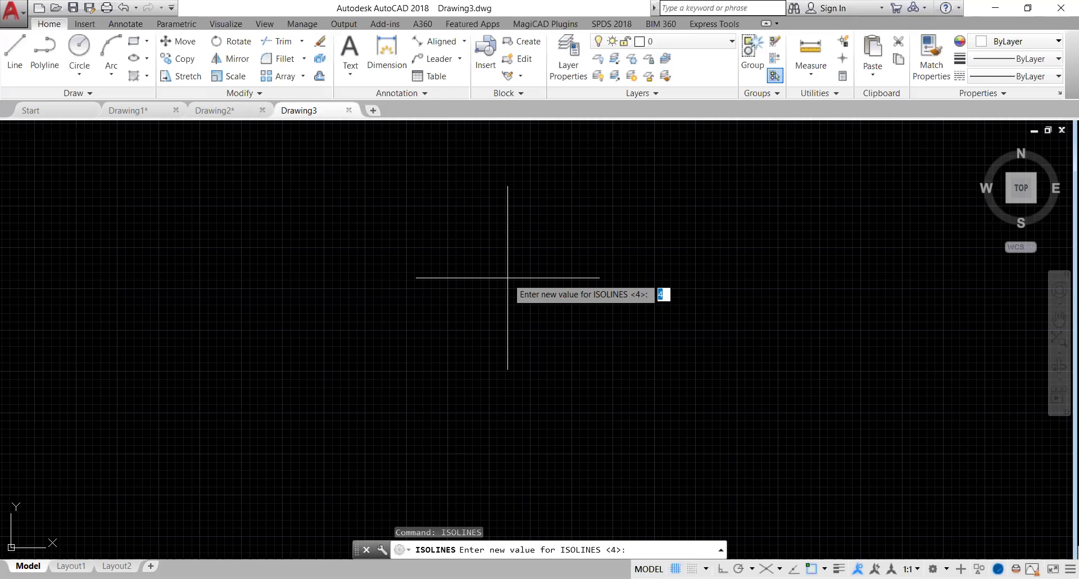
text(isolpo)
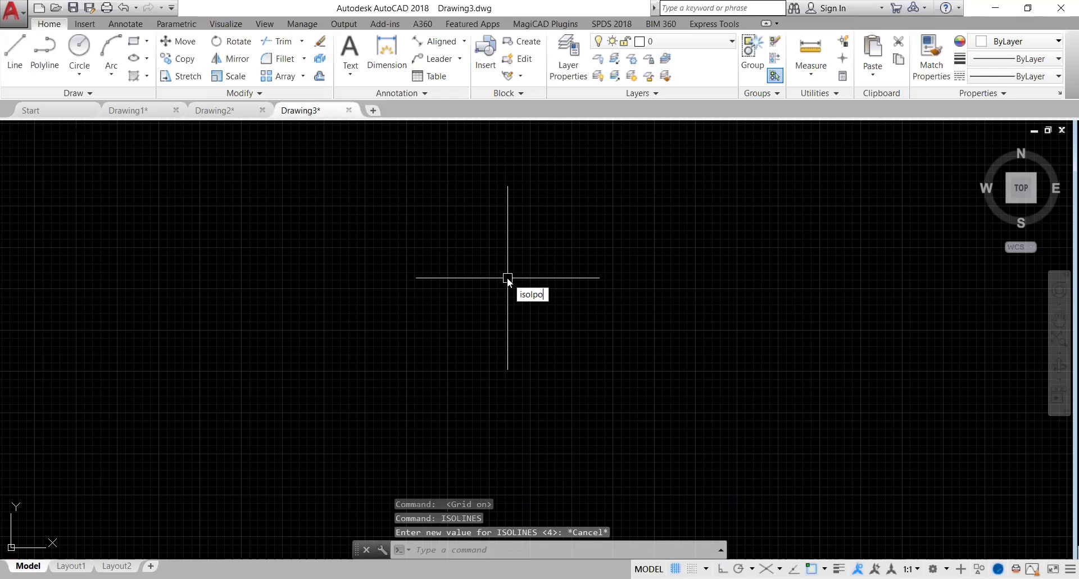
key(BackSpace)
key(BackSpace)
key(BackSpace)
text(p)
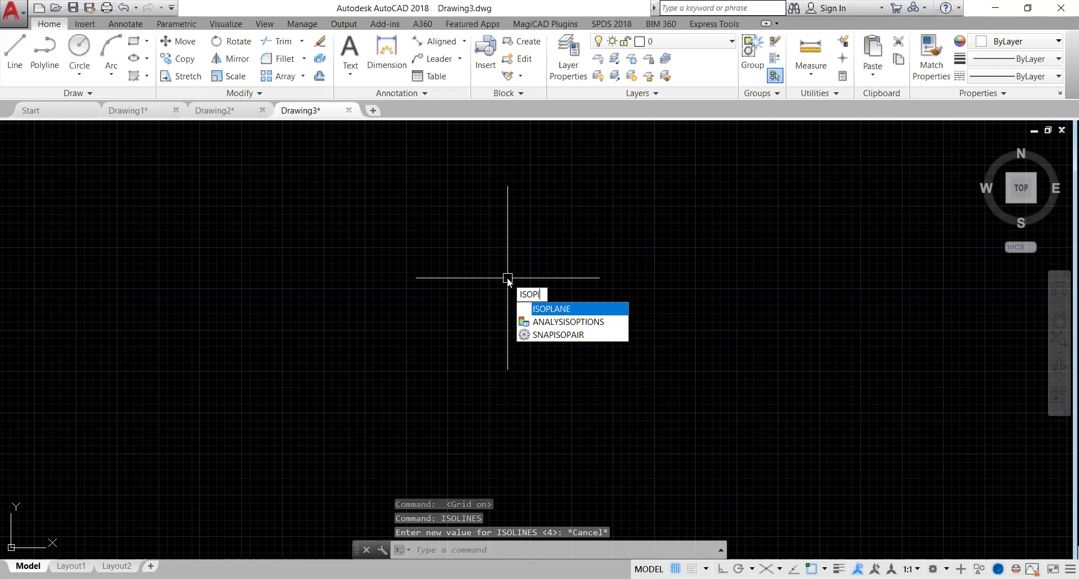
text(lane)
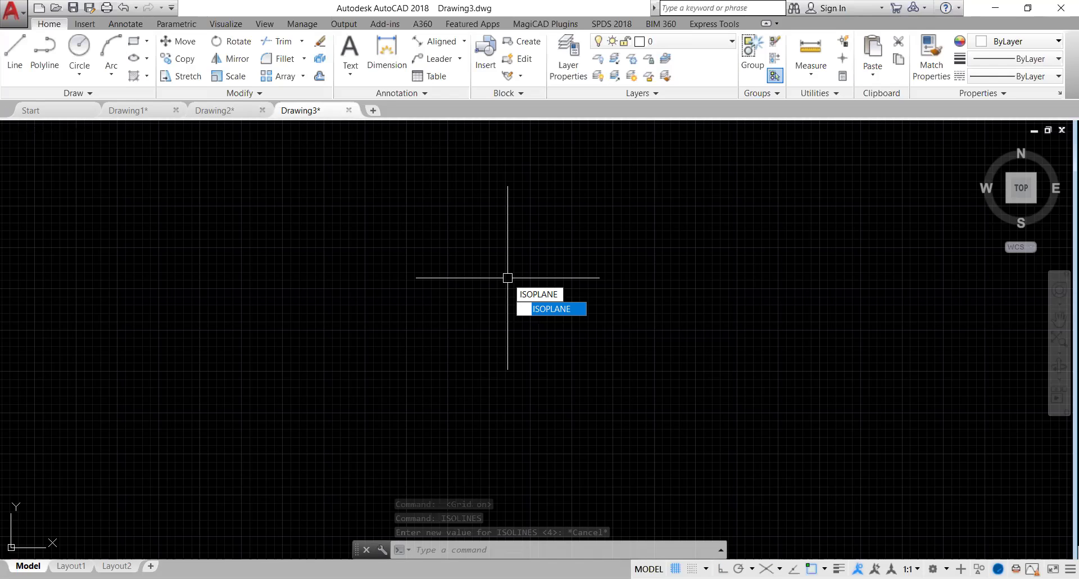
key(Return)
key(Escape)
text(snapstyle)
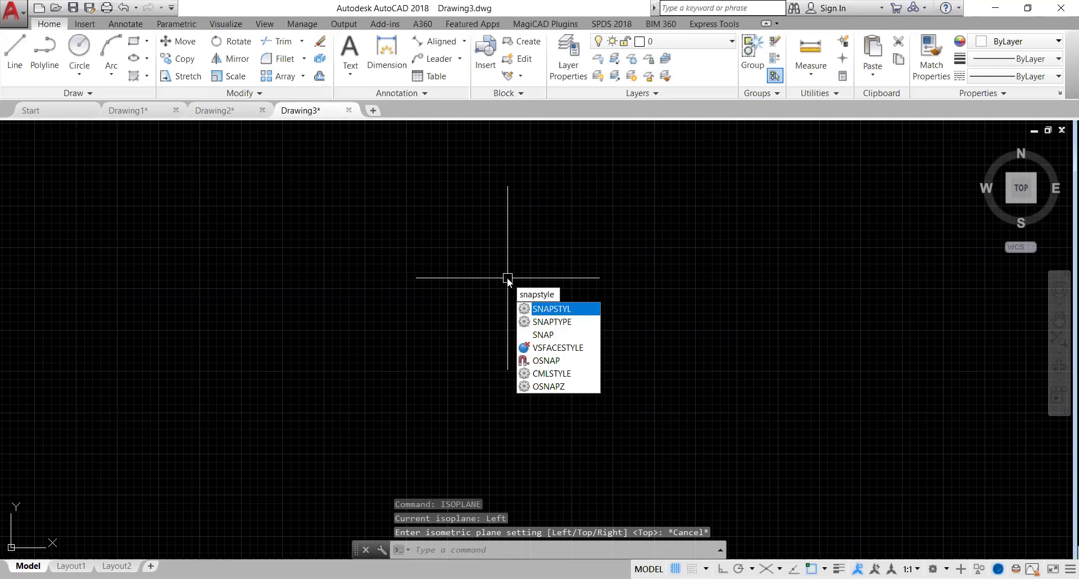
key(Escape)
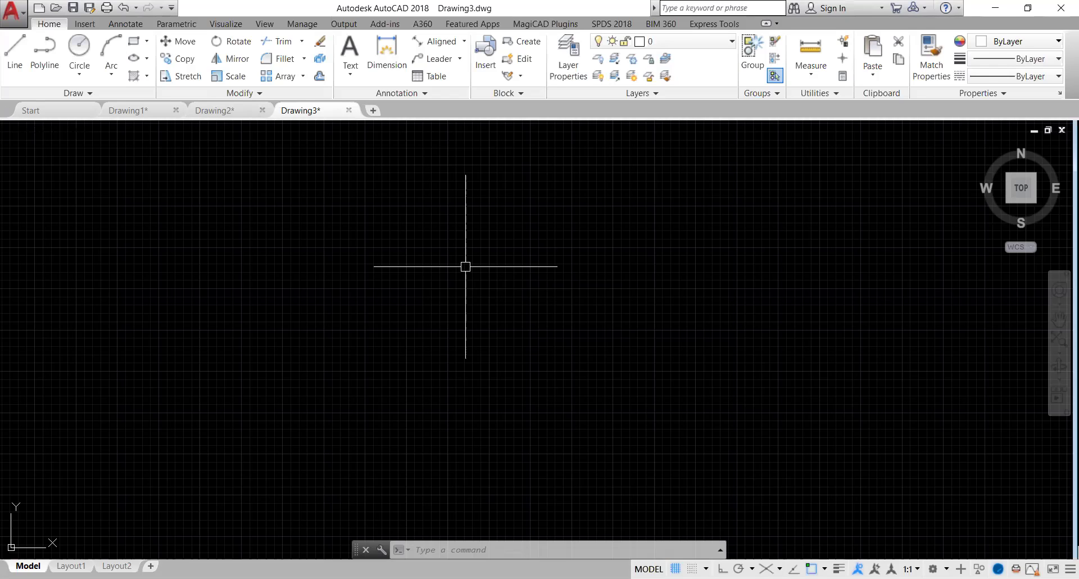
Try the isometric snap style by setting SNAPSTYL to 1, and undo the change
text(SNAPST)
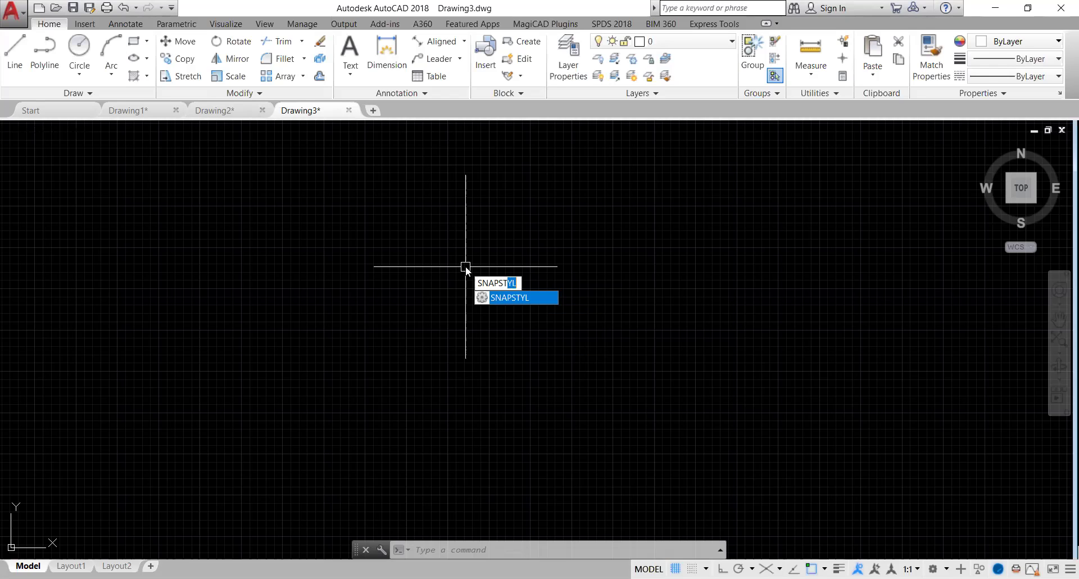
text(ly)
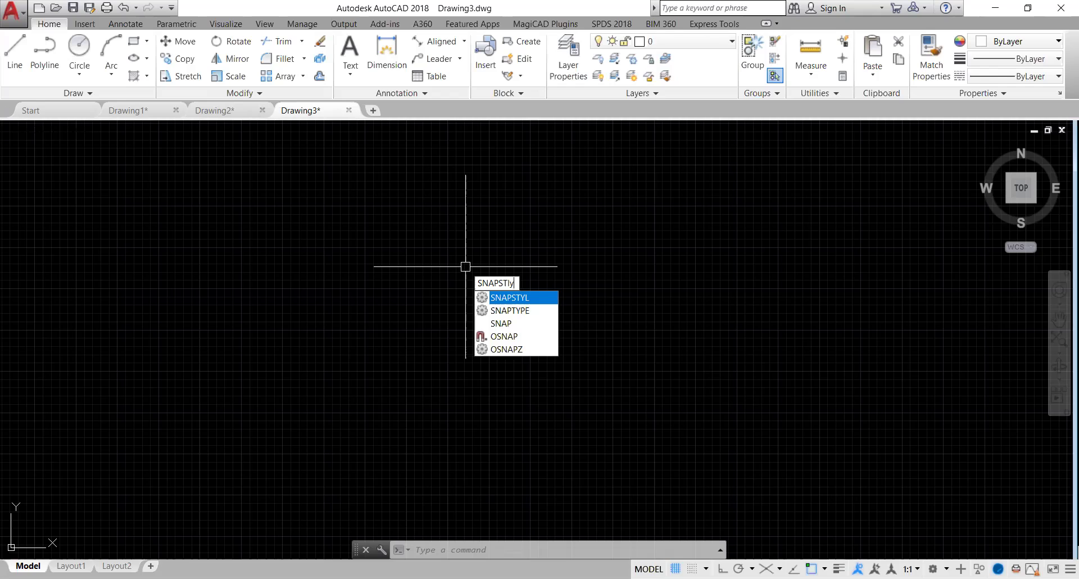
click(515, 297)
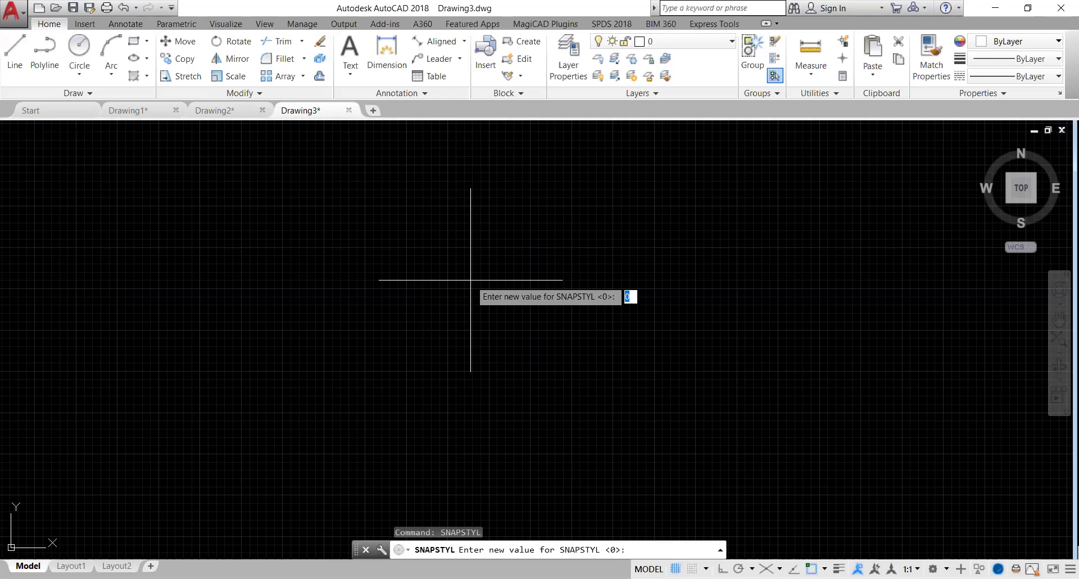
text(1)
key(Return)
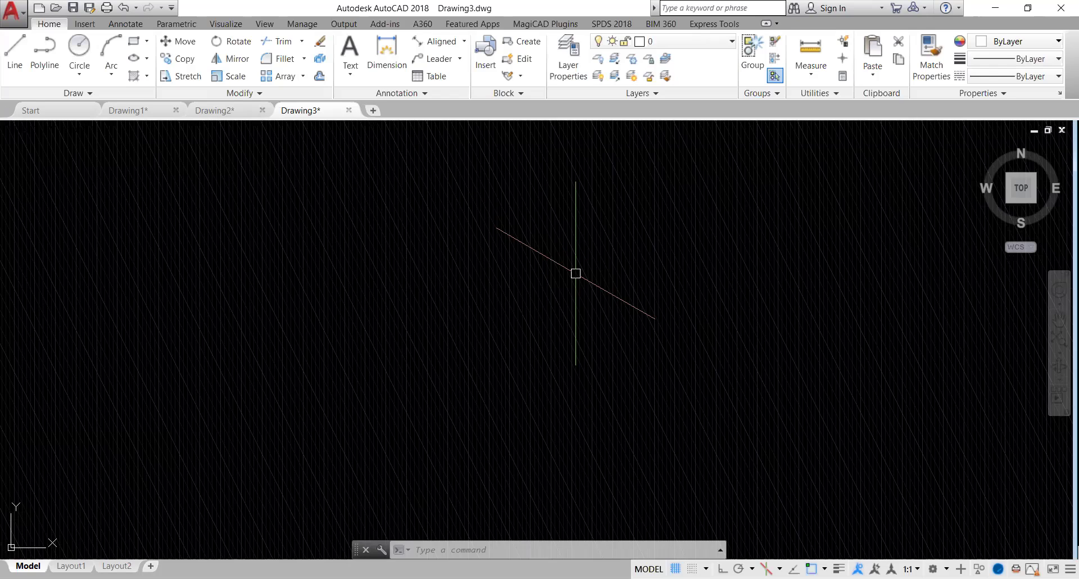
key(ctrl+z)
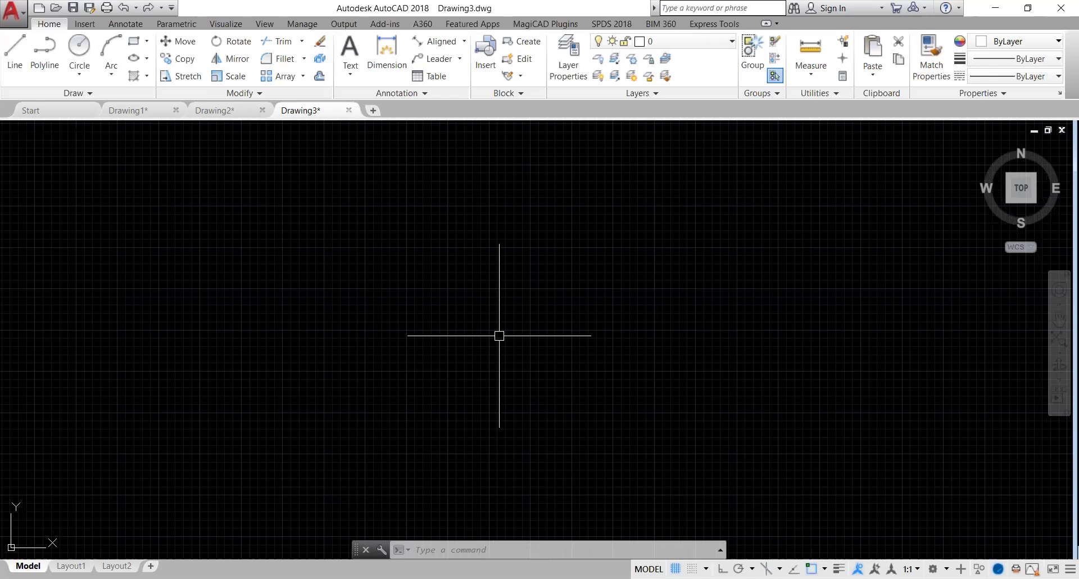
Set the SNAPSTYL variable to 1 to use the isometric grid and crosshairs
text(SNAPSTly)
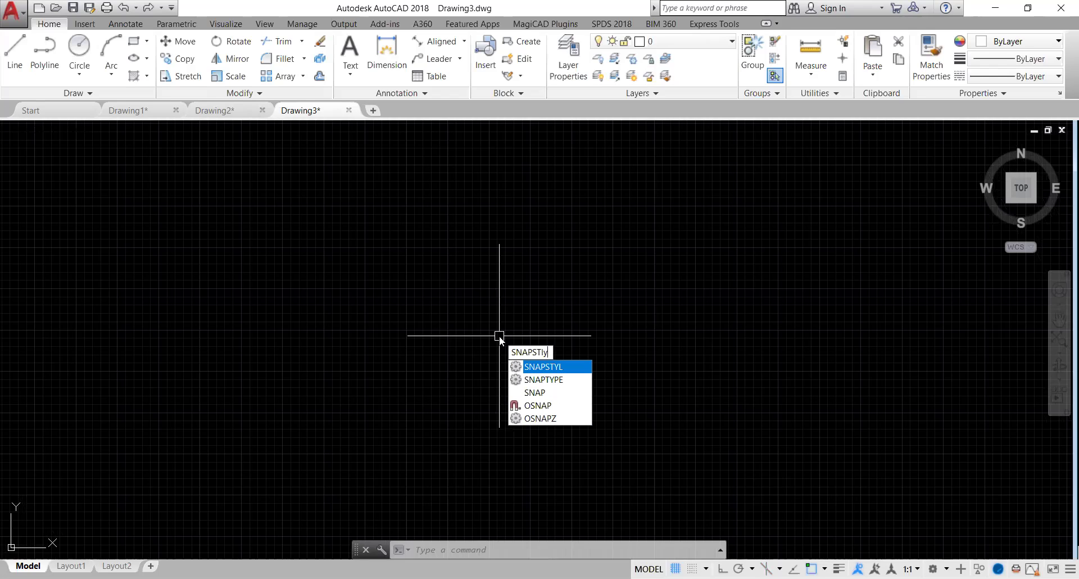
key(Return)
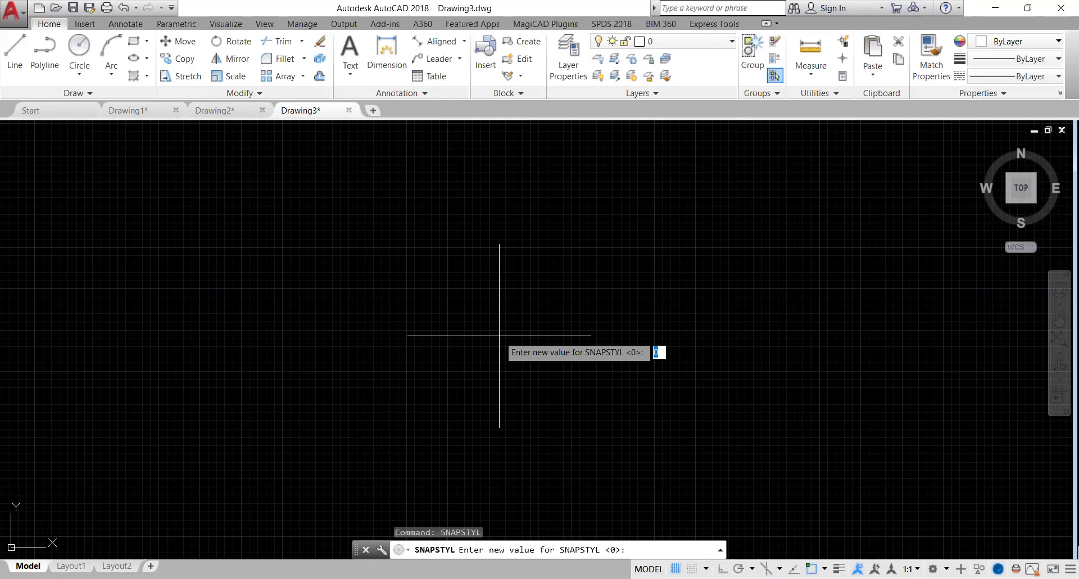
text(1)
key(Return)
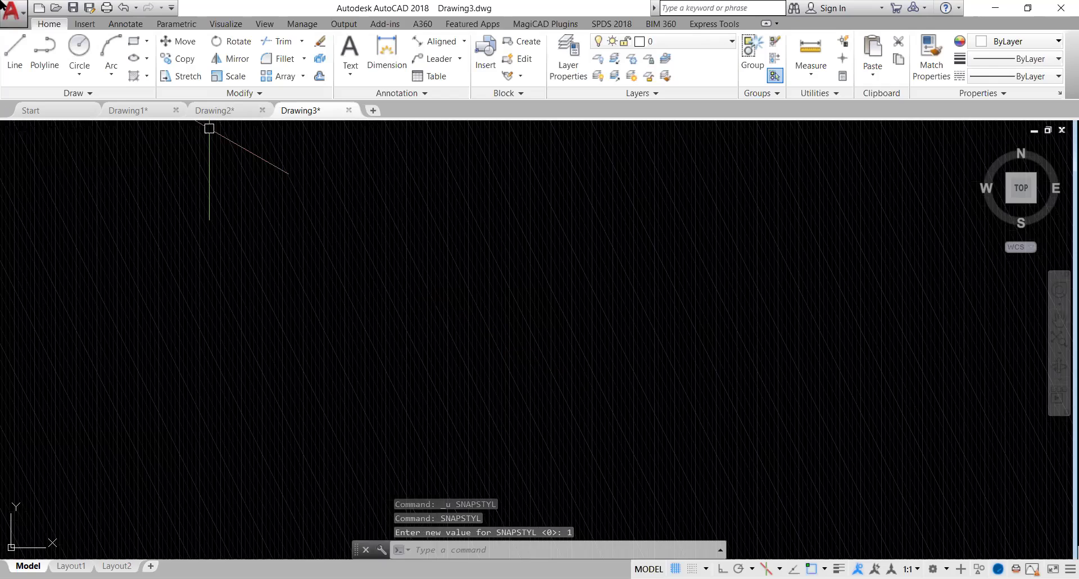
Draw a connected four-segment outline on the left isometric plane, turning Ortho on after the first freely angled line
click(9, 54)
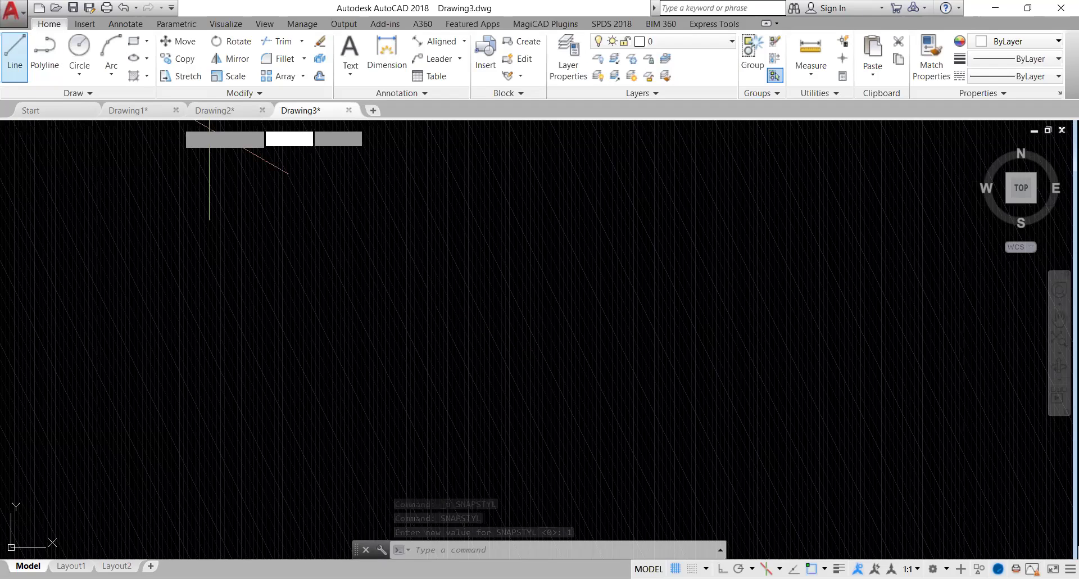
click(424, 329)
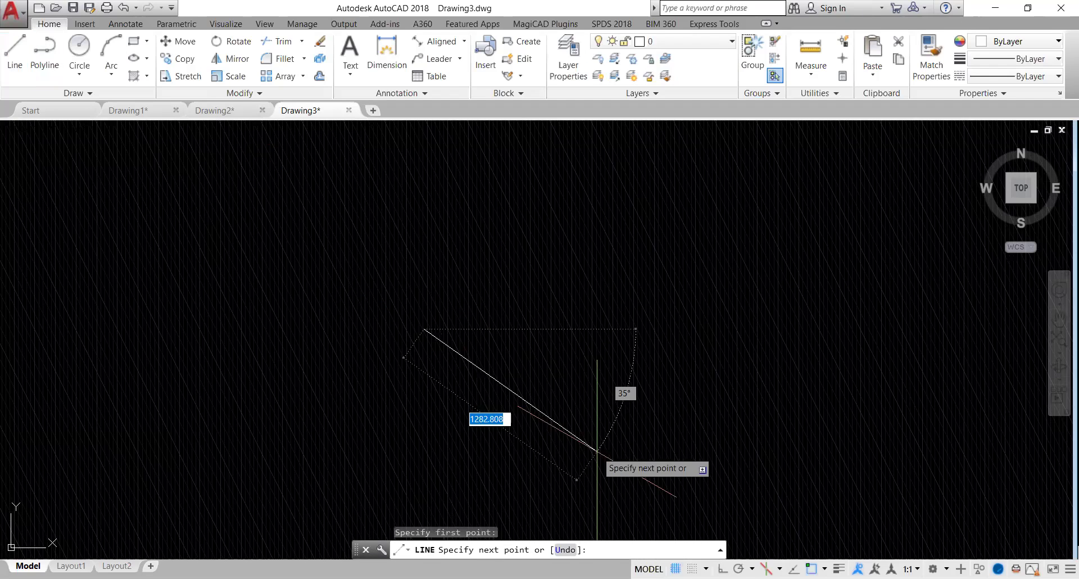
click(597, 451)
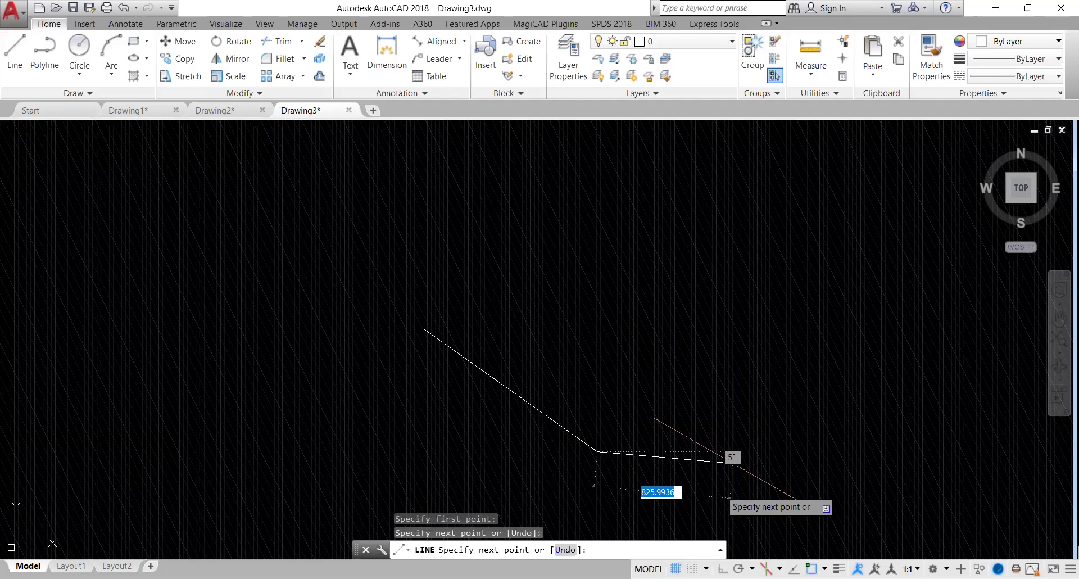
key(F8)
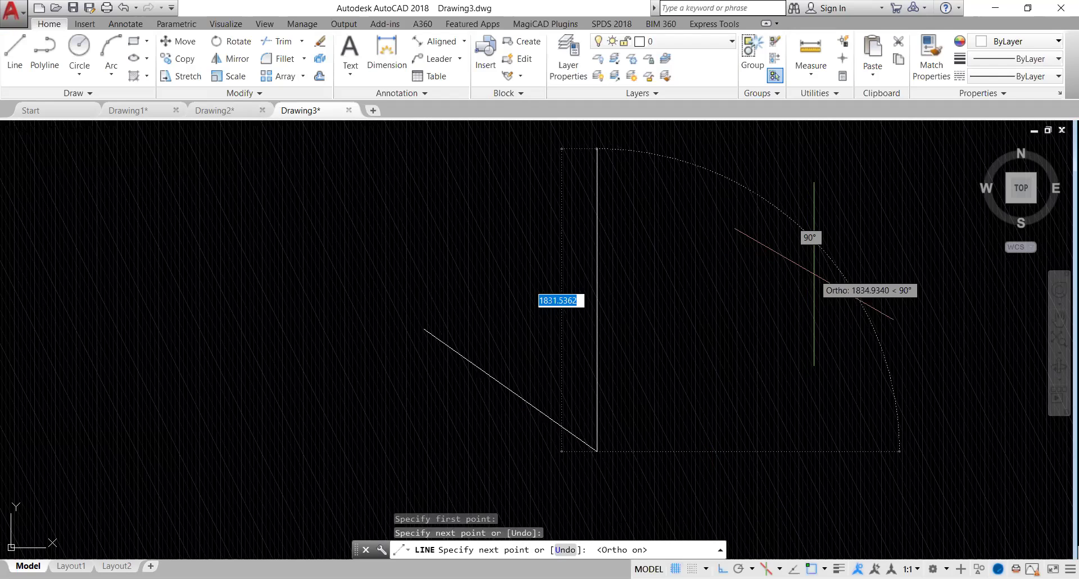
click(646, 235)
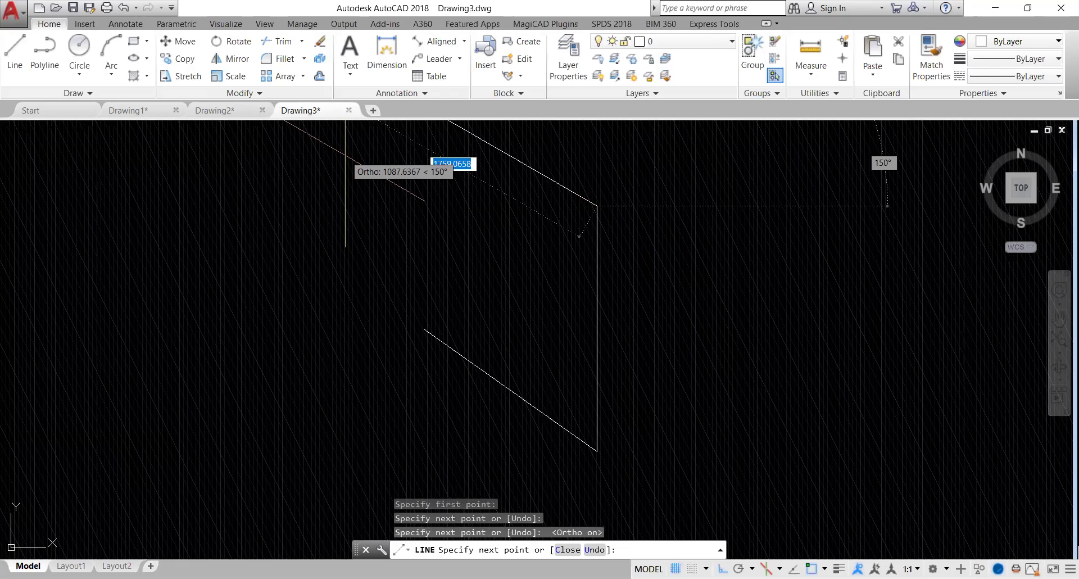
click(429, 163)
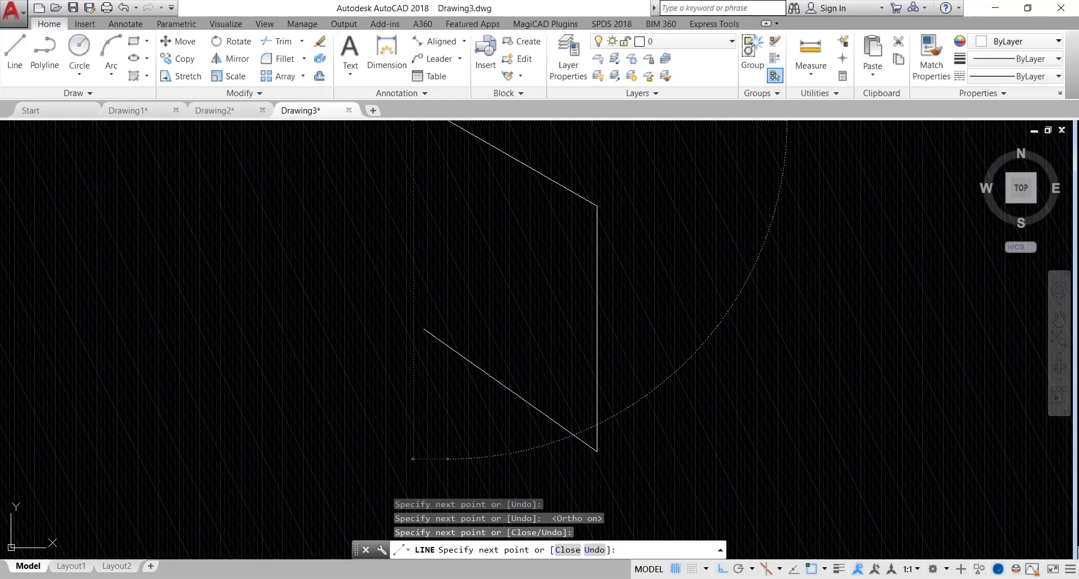
click(448, 458)
key(Return)
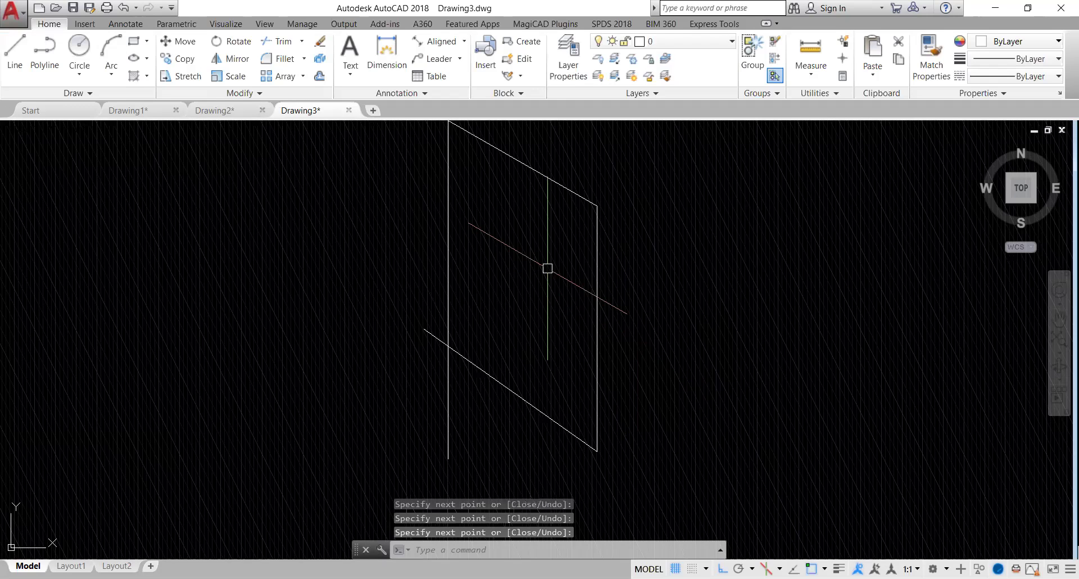
Try another line from the outline's upper-right corner, cancel it, and undo the practice lines in Drawing3
key(Return)
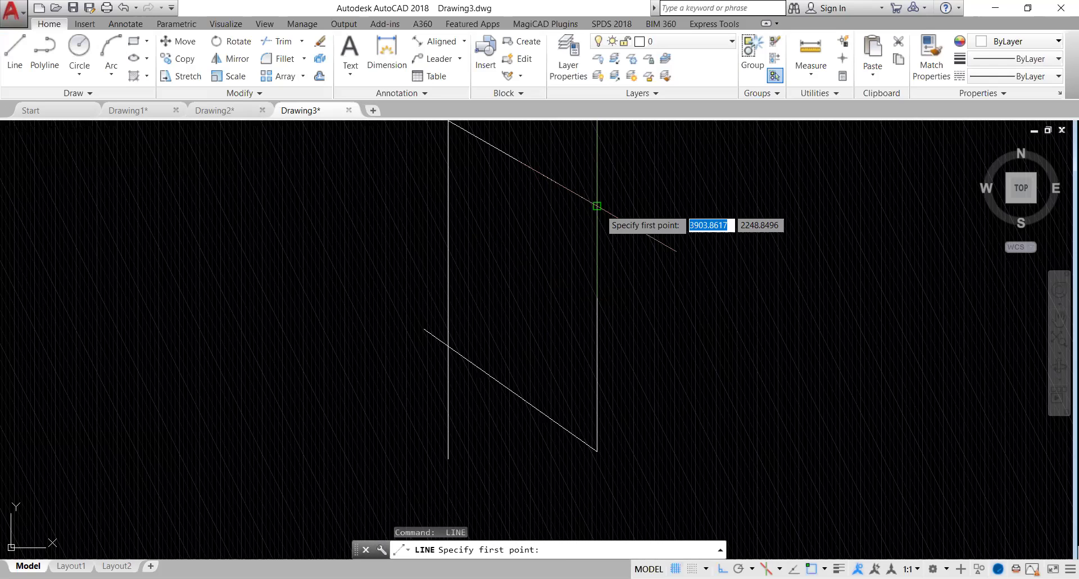
click(596, 207)
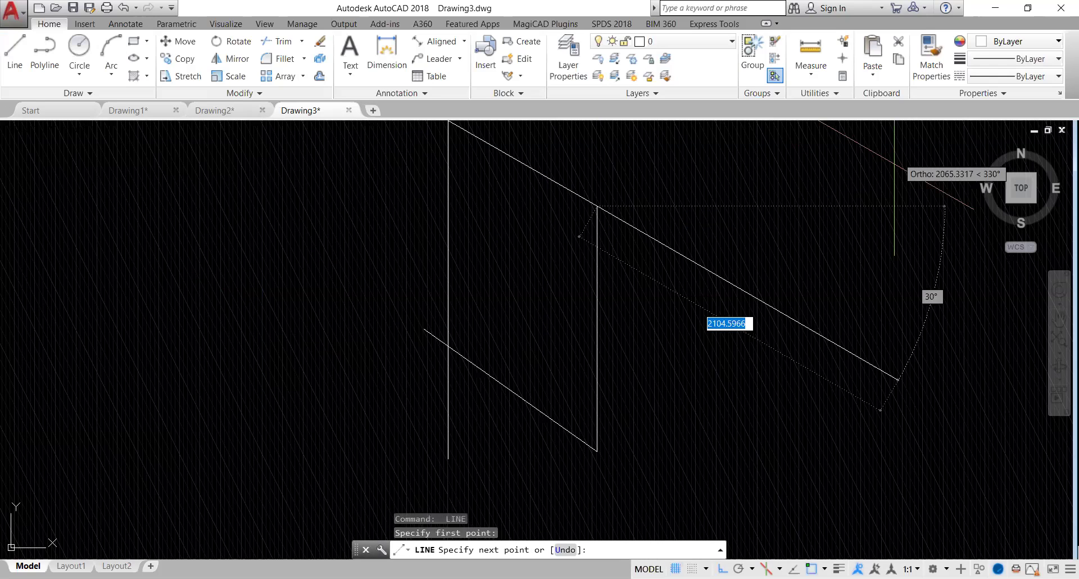
key(Escape)
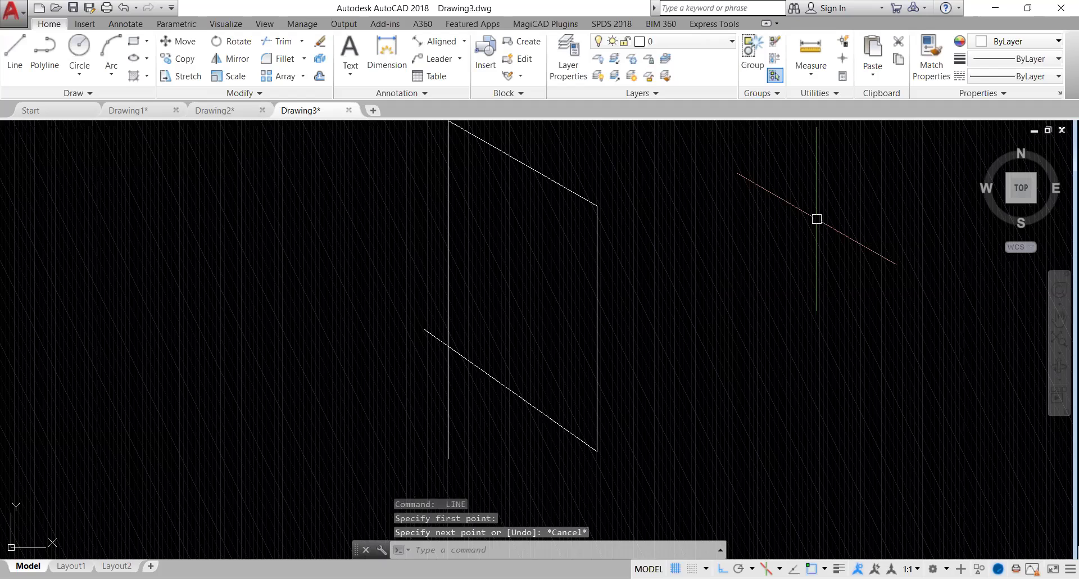
key(ctrl+z)
key(ctrl+z)
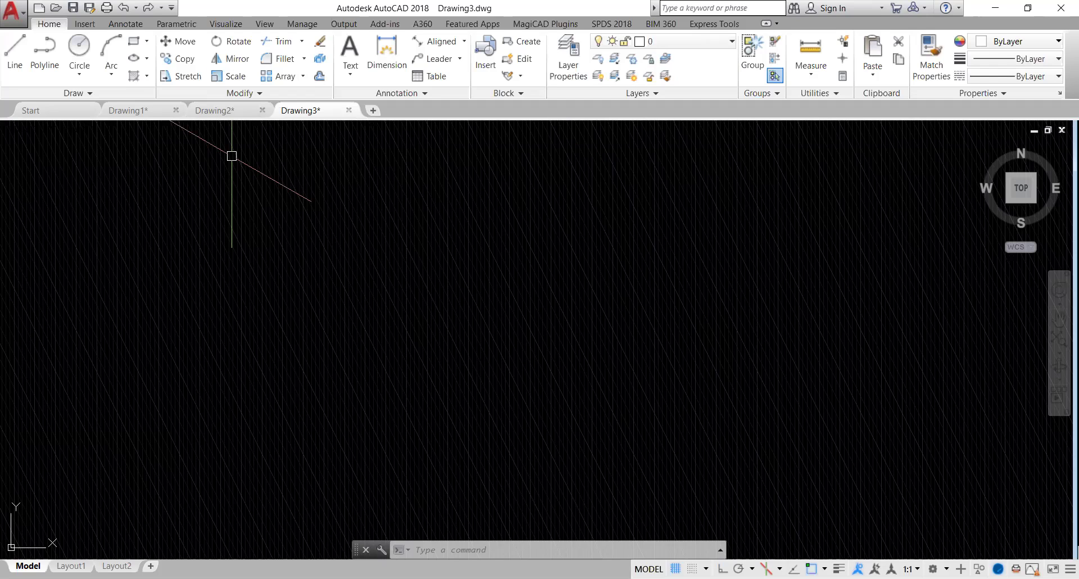
Switch to Drawing2 and frame the dimensioned isometric part large enough to read, with empty drawing space beside it
click(236, 114)
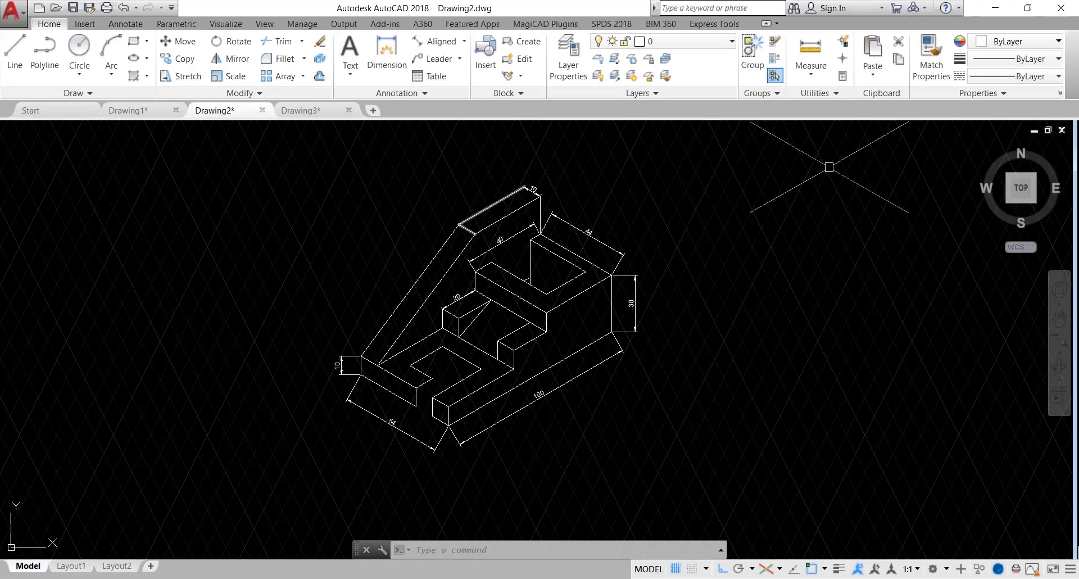
text(p)
key(Return)
drag(684, 244, 442, 247)
key(Escape)
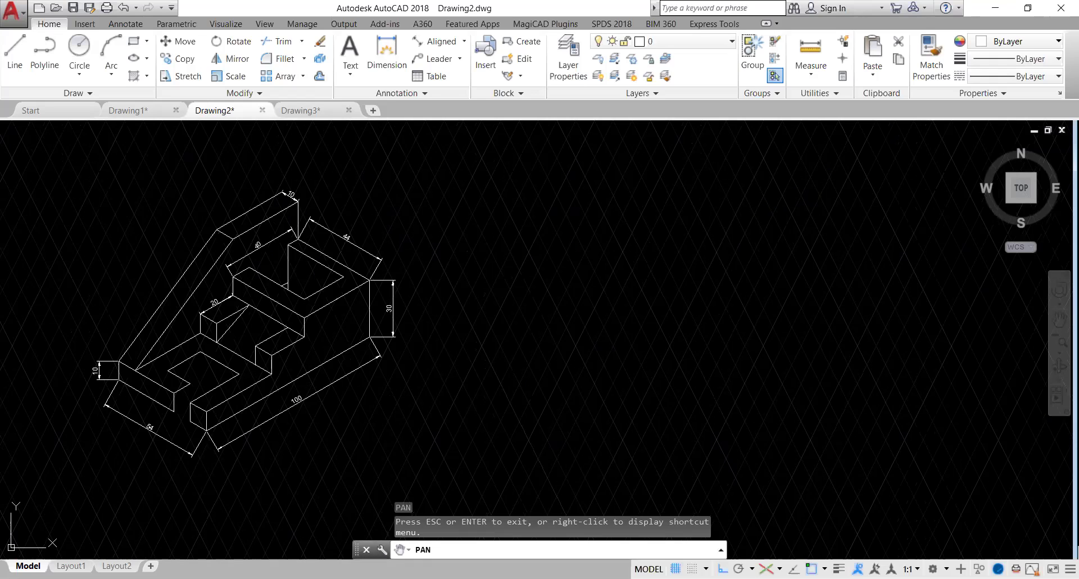
text(p)
key(Return)
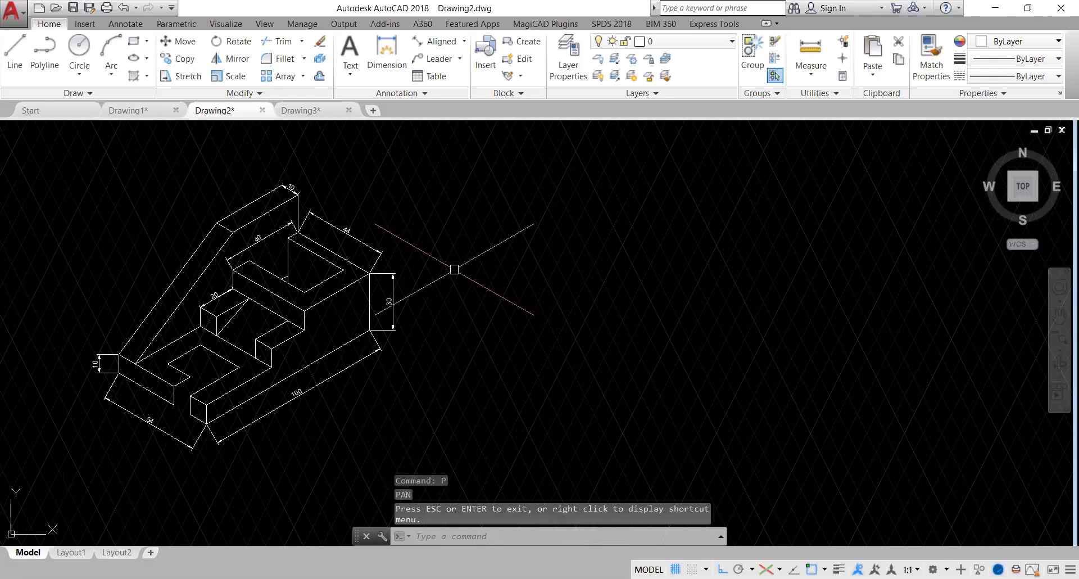
text(z)
key(Return)
click(83, 176)
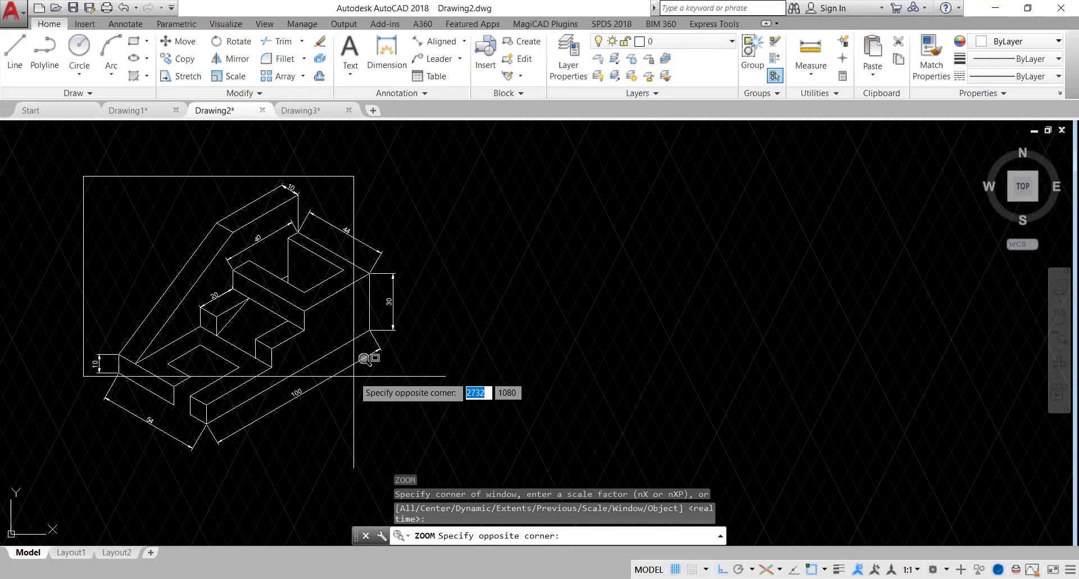
click(417, 447)
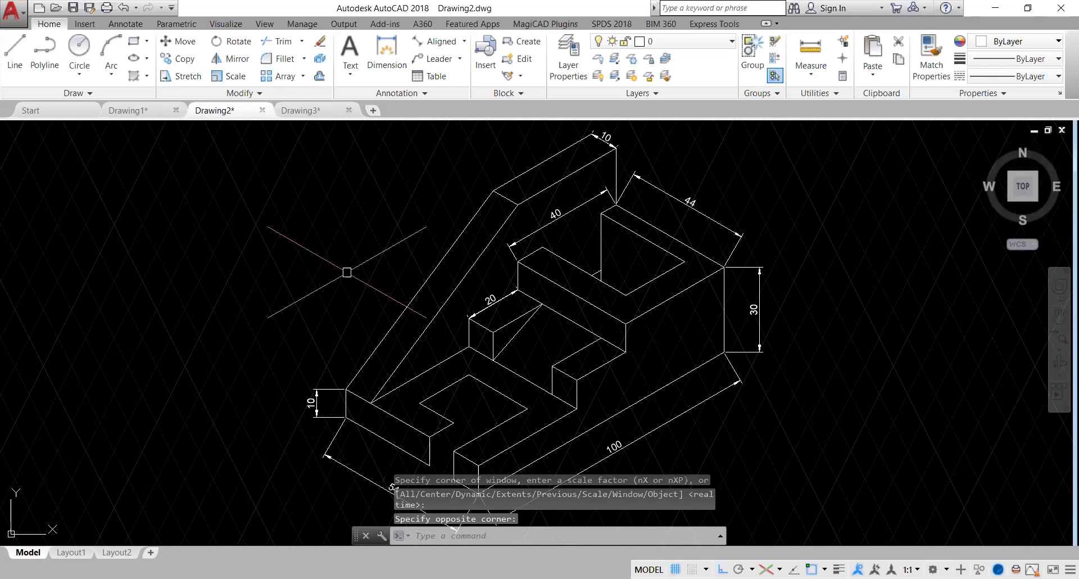
text(p)
key(Return)
drag(347, 272, 94, 187)
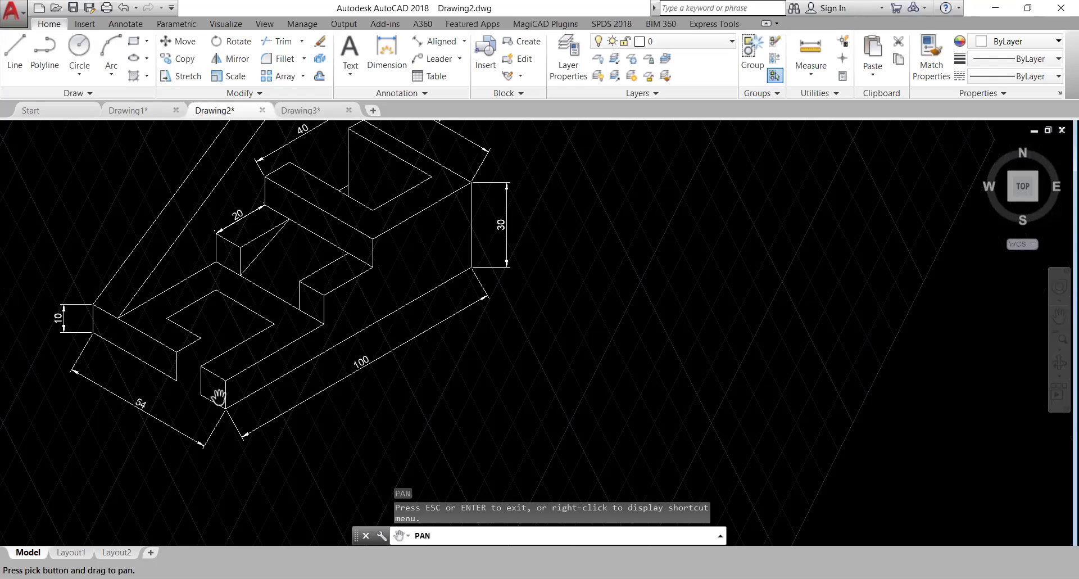
drag(261, 340, 221, 401)
key(Escape)
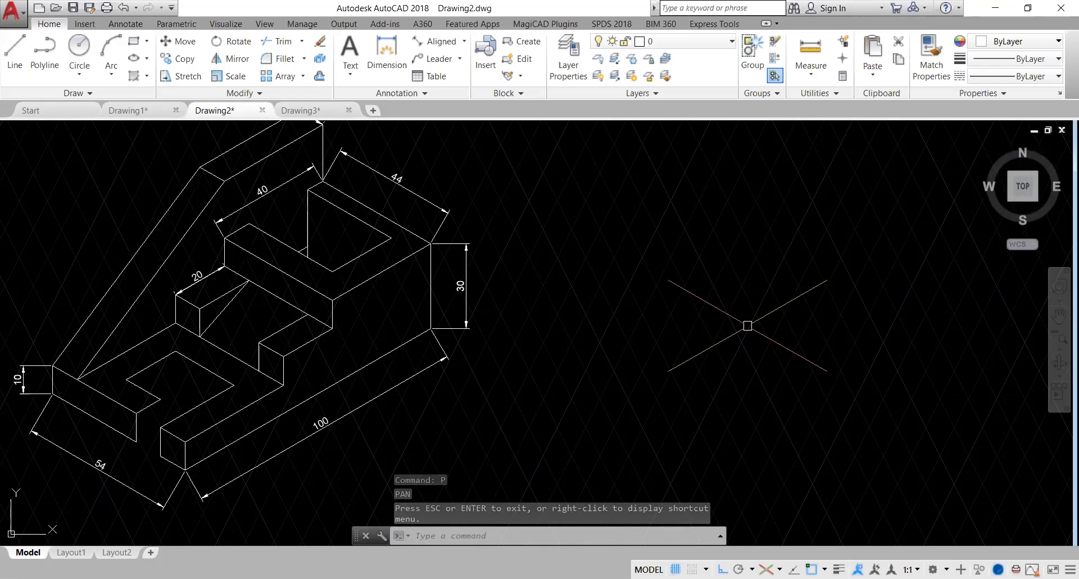
click(49, 61)
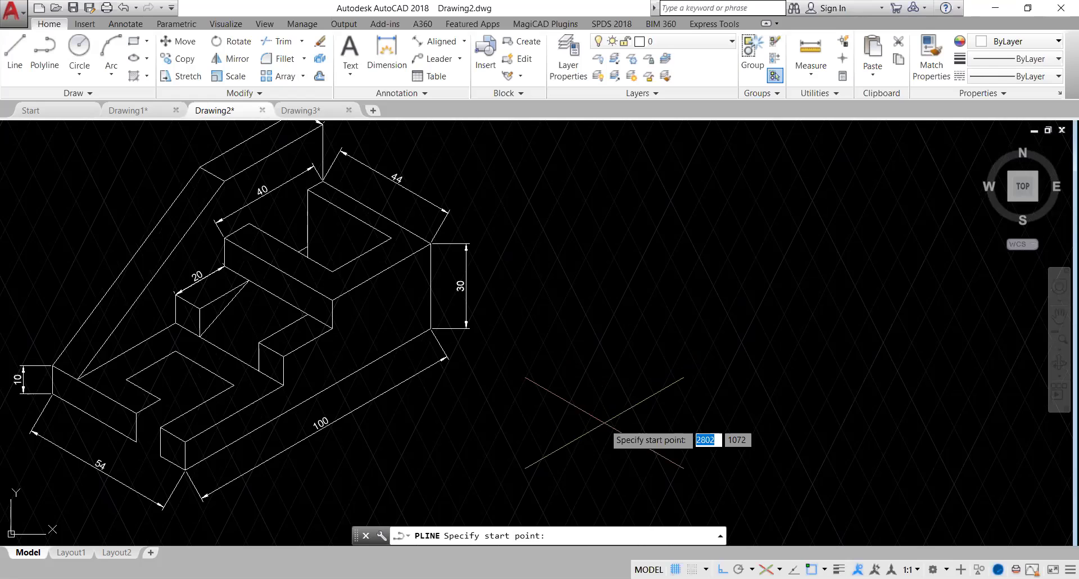
click(596, 444)
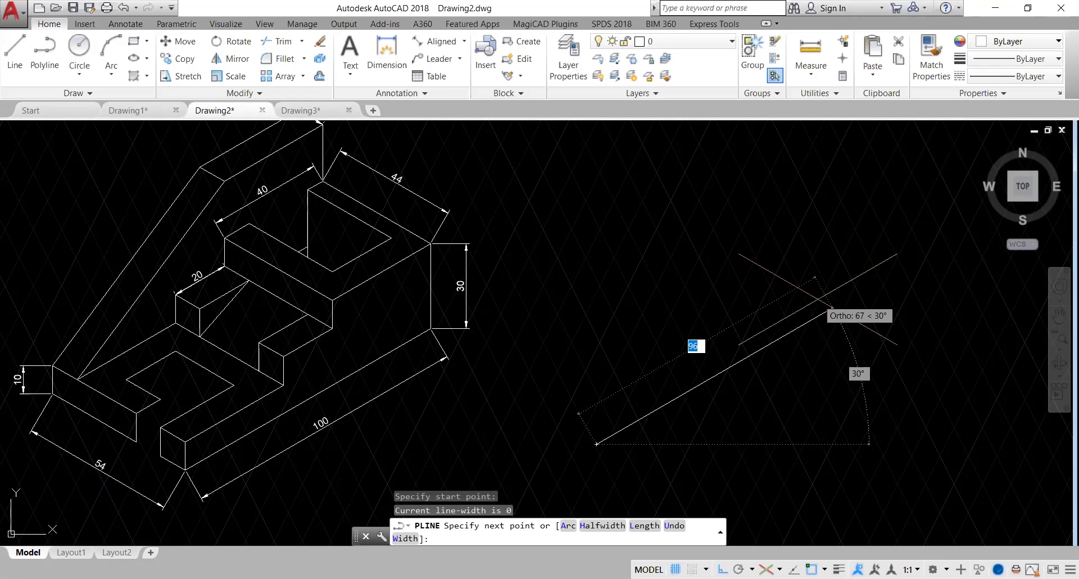
key(Escape)
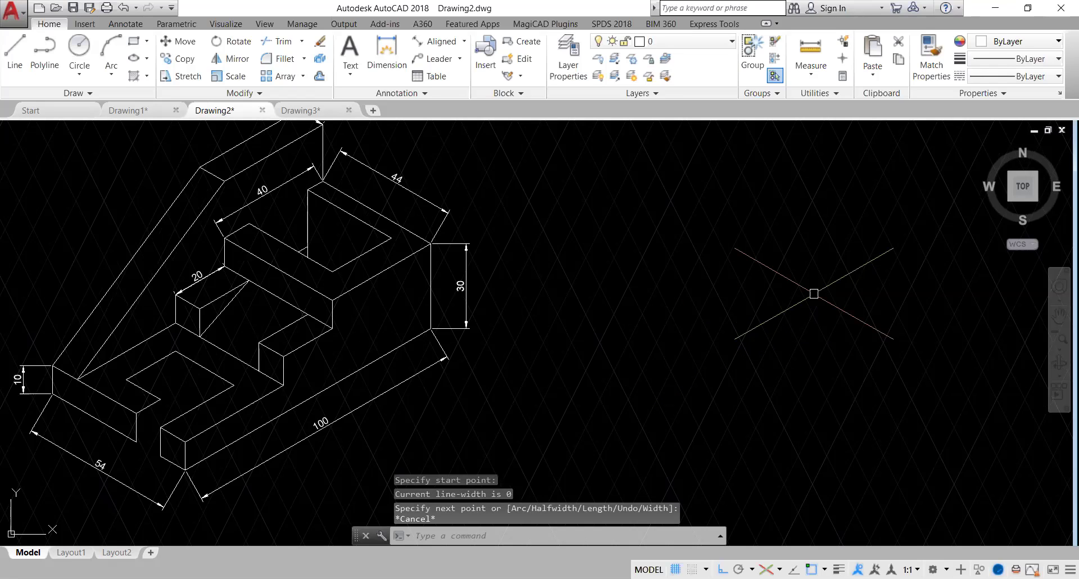
Set the current isometric plane to Left with the ISOPLANE command
text(isolpane)
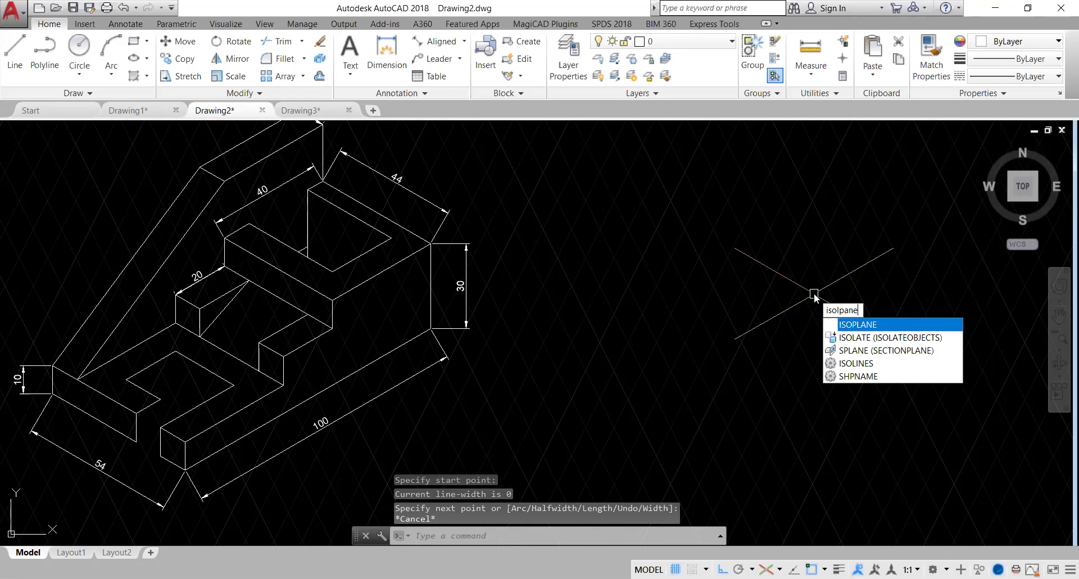
click(838, 327)
click(843, 327)
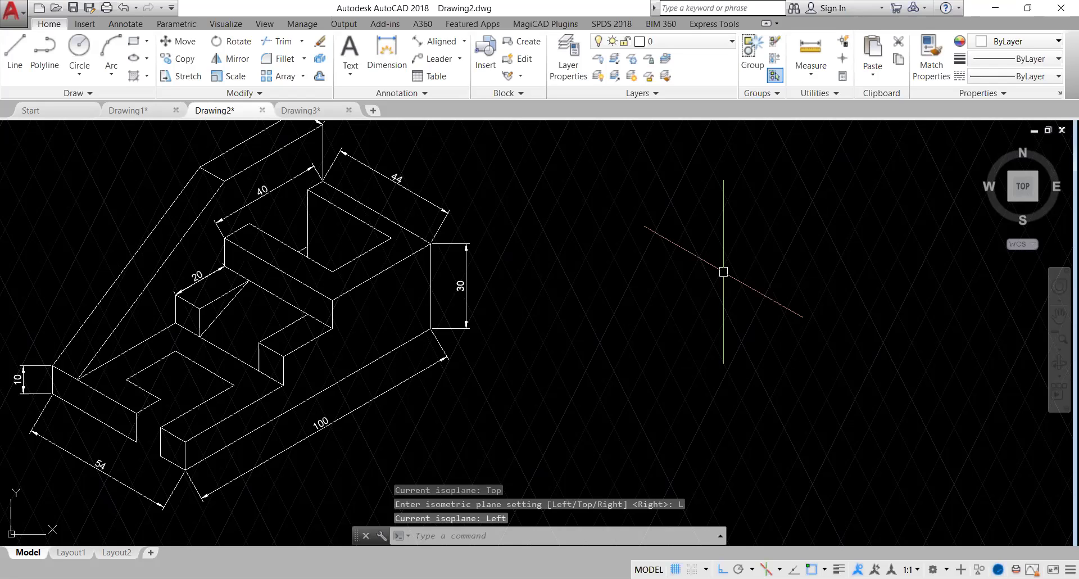
Draw a closed four-sided outline with vertical sides on the left isometric plane beside the dimensioned part
text(l)
key(Return)
click(674, 247)
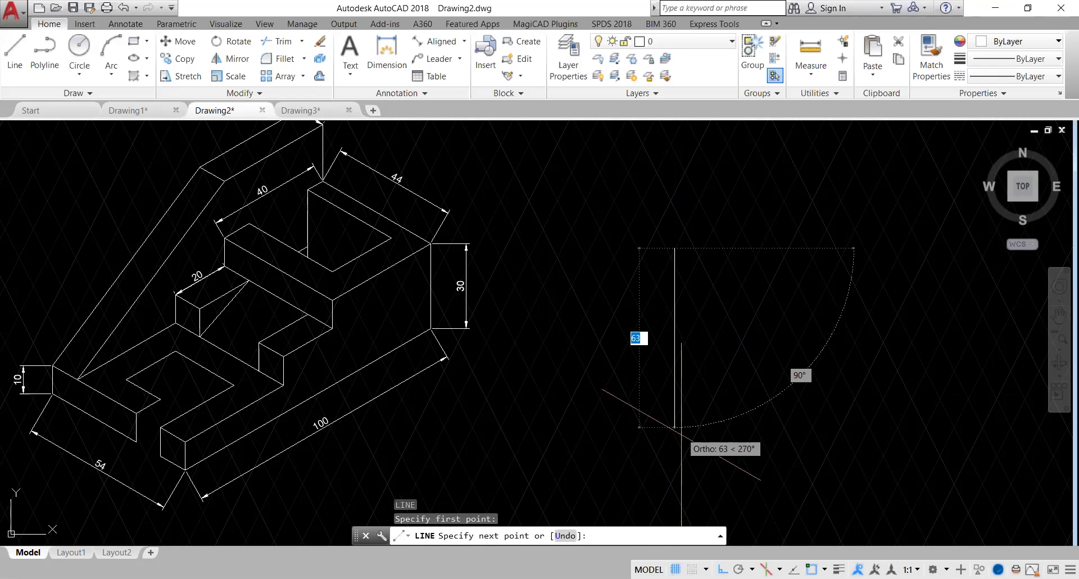
click(680, 433)
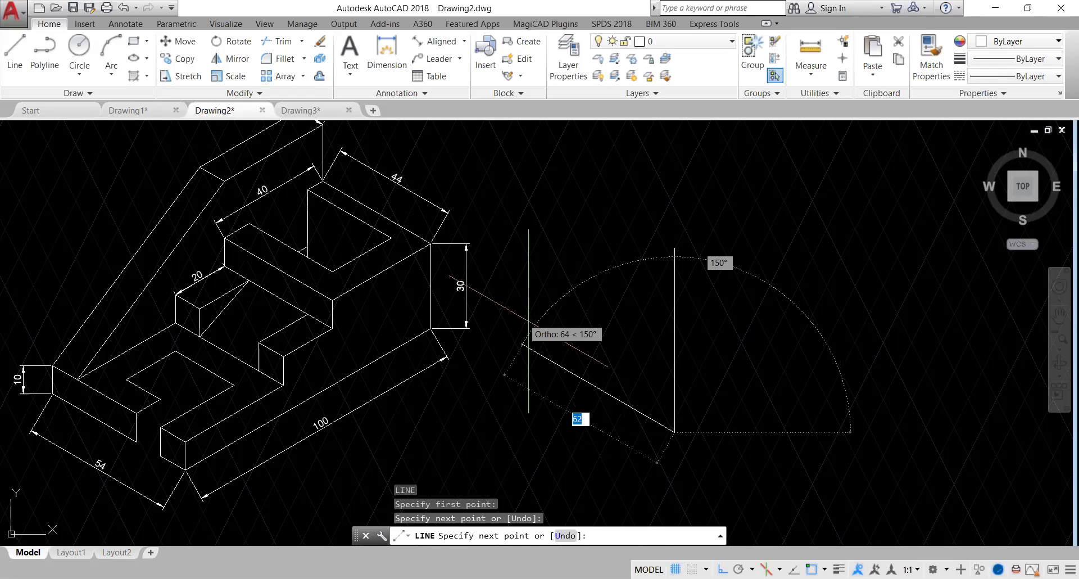
click(544, 357)
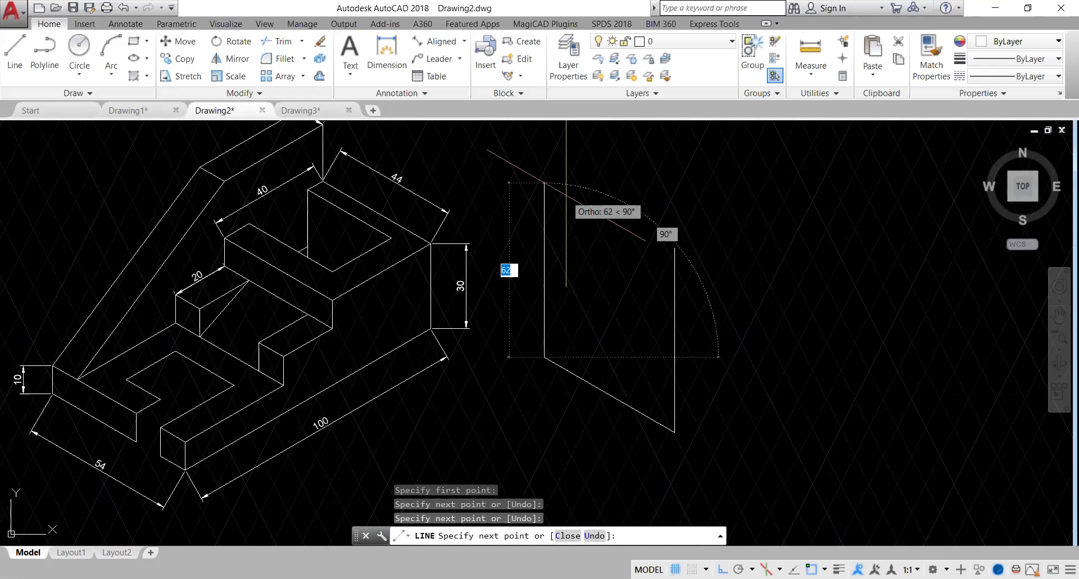
click(544, 205)
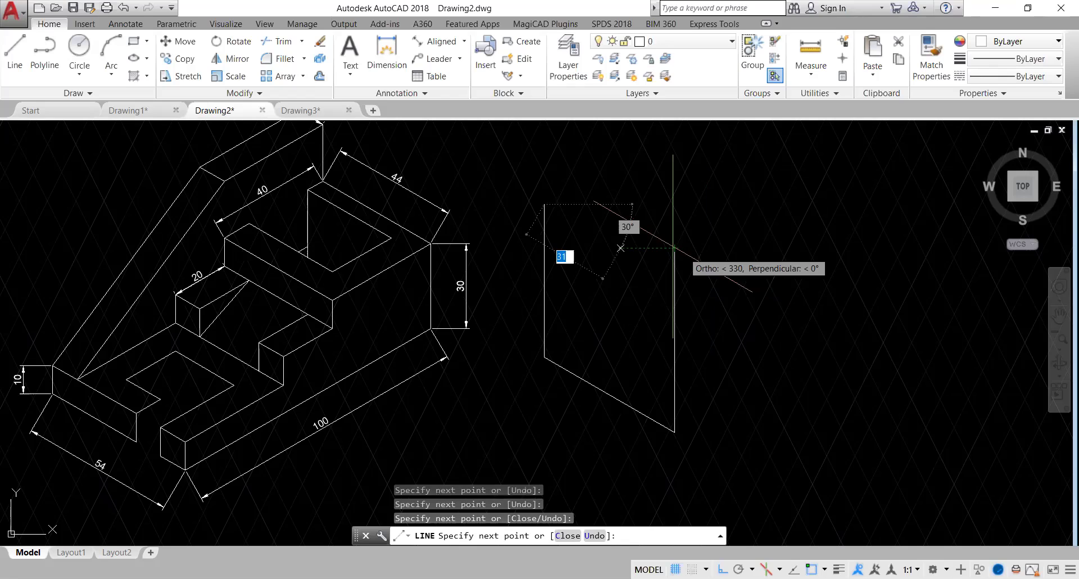
click(674, 246)
key(Escape)
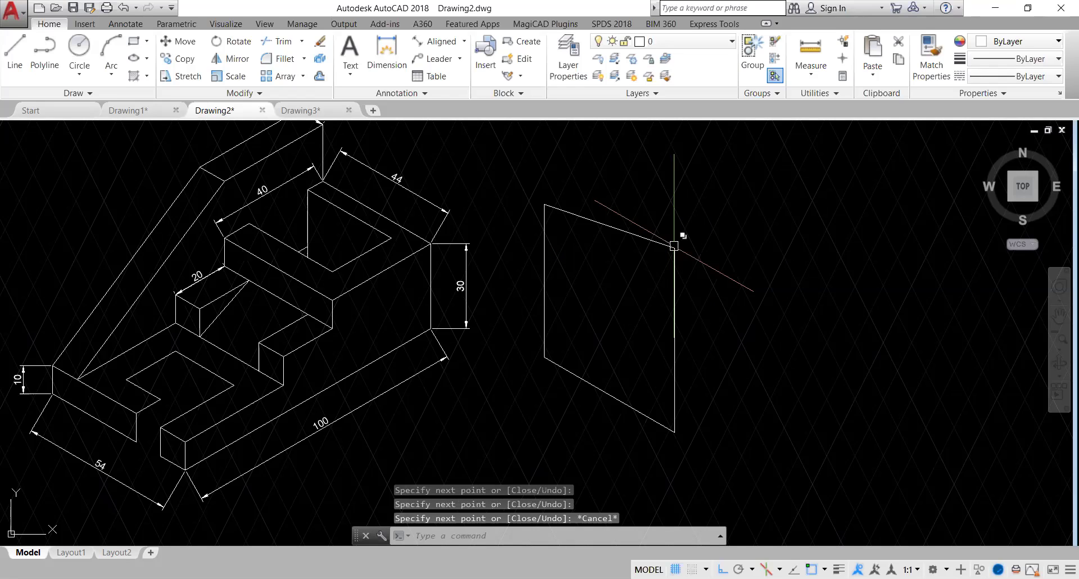
Set the current isometric plane to Top with the ISOPLANE command
text(isolp)
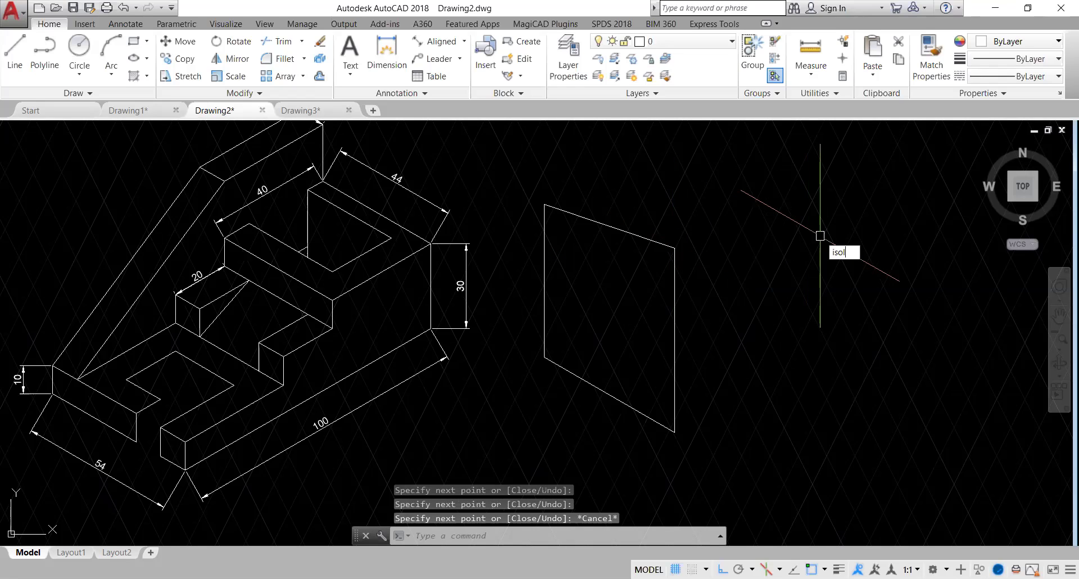
key(BackSpace)
key(BackSpace)
key(BackSpace)
key(BackSpace)
key(BackSpace)
text(ISOPLAne)
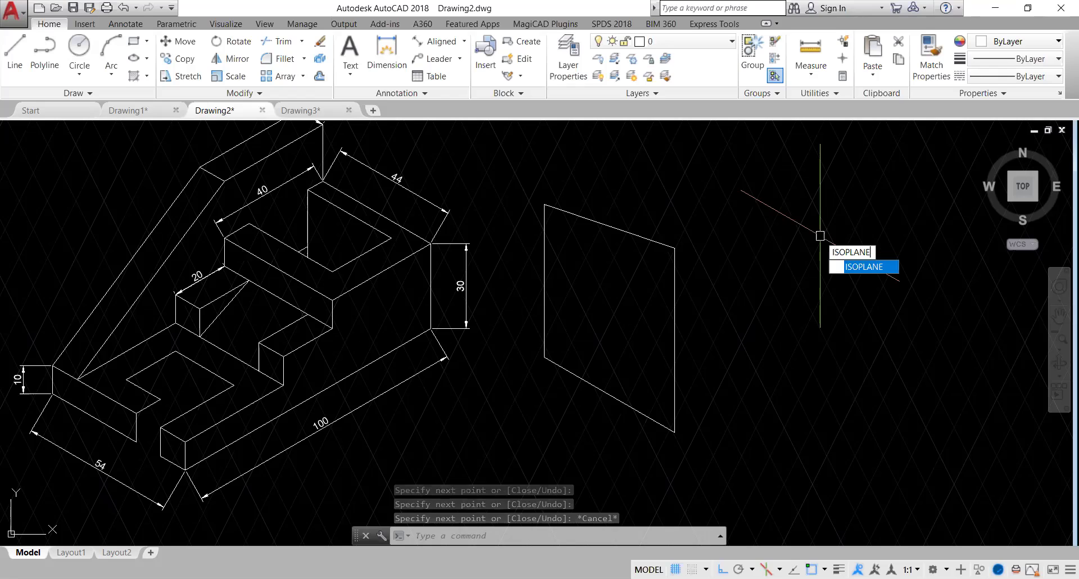
key(Return)
text(T)
key(Return)
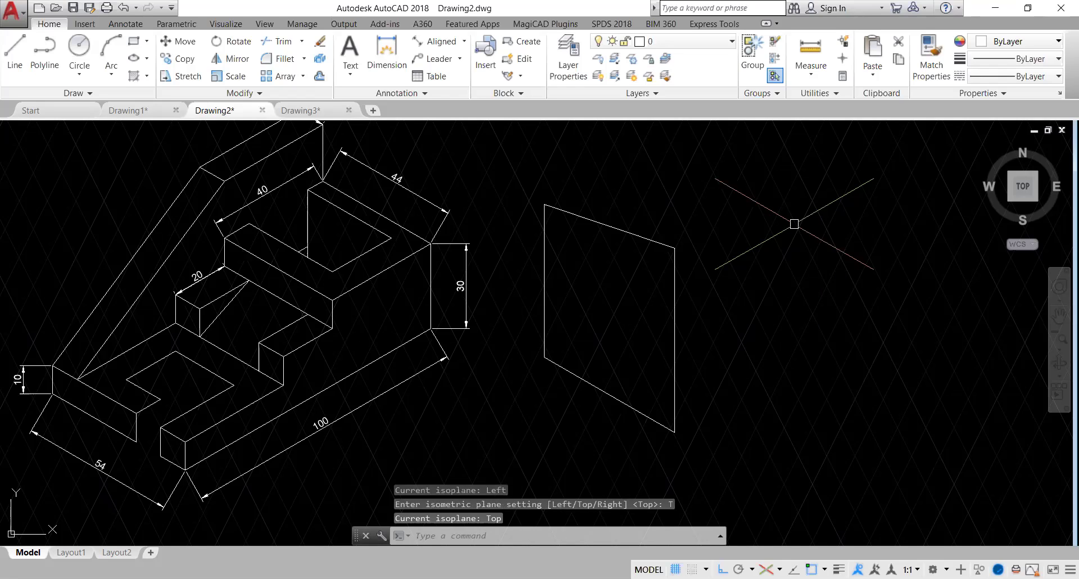
Draw a closed four-sided outline of about 42 by 37 units on the top isometric plane, beside the left-plane outline
text(l)
key(Return)
click(782, 212)
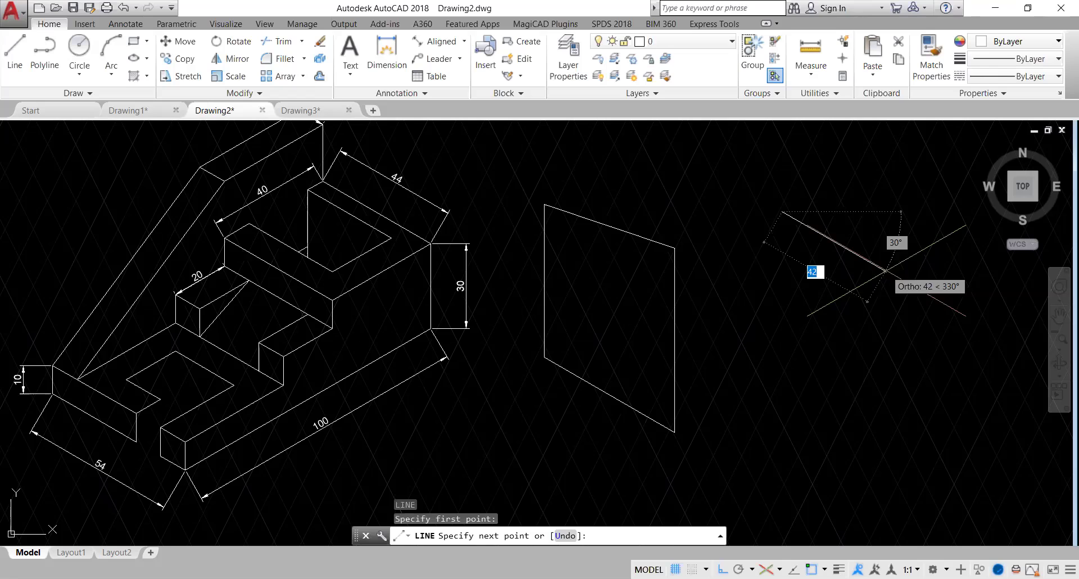
click(885, 270)
click(794, 323)
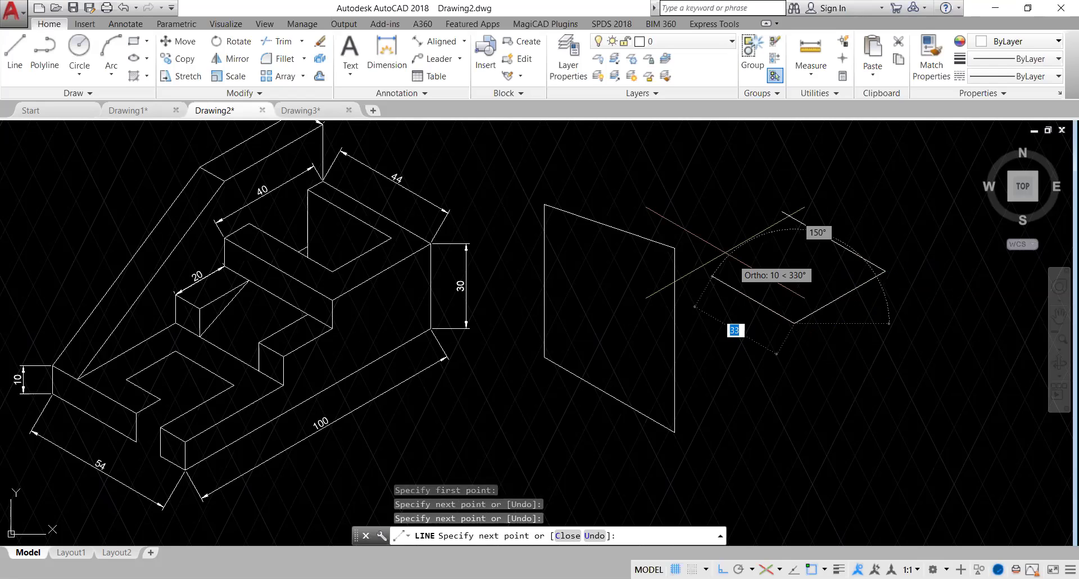
click(697, 267)
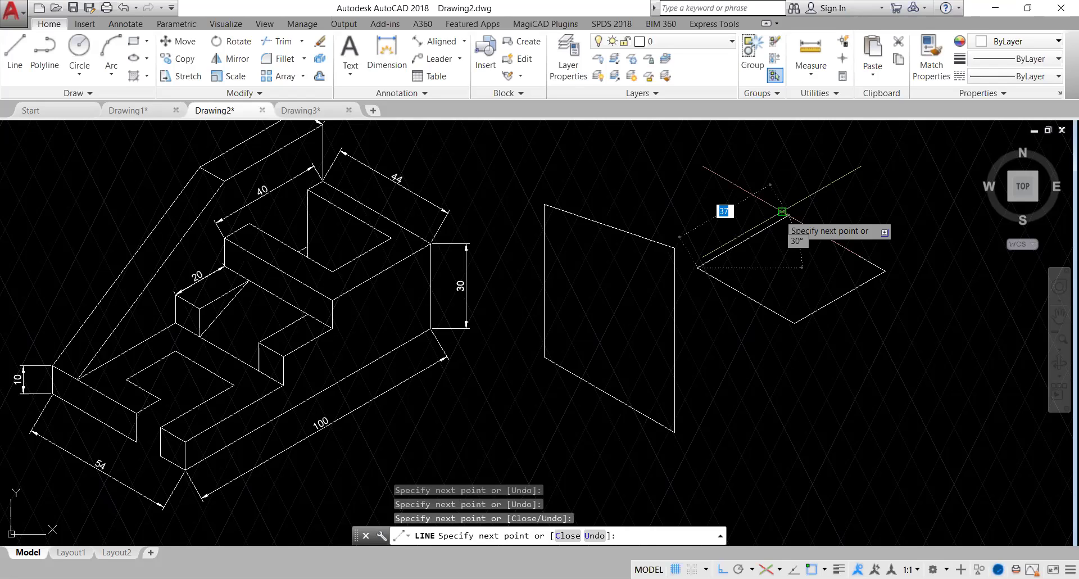
double_click(782, 211)
key(Escape)
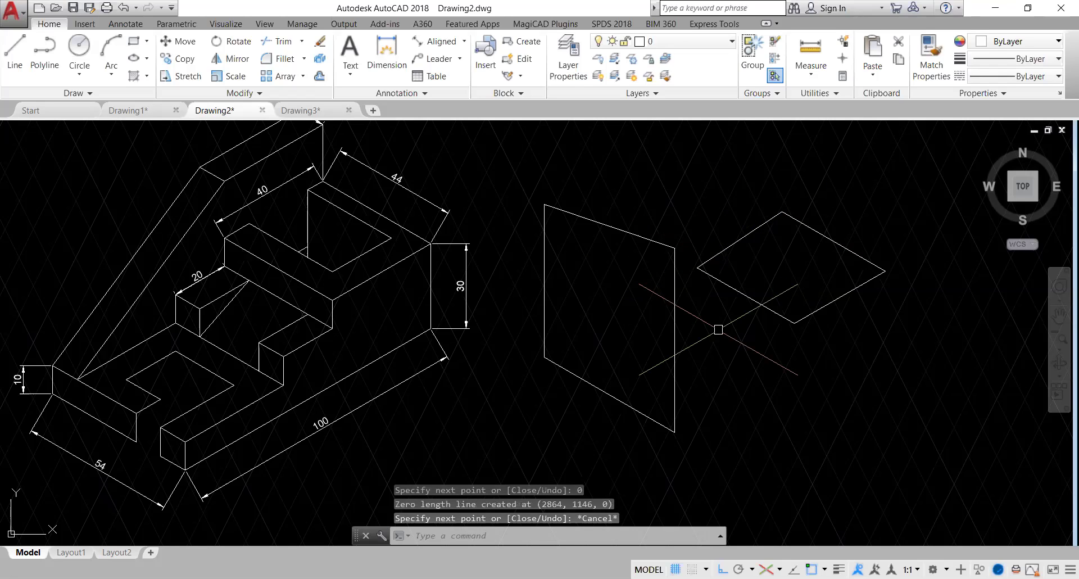
Set the current isometric plane to Right with the ISOPLANE command
text(ISOPLANE)
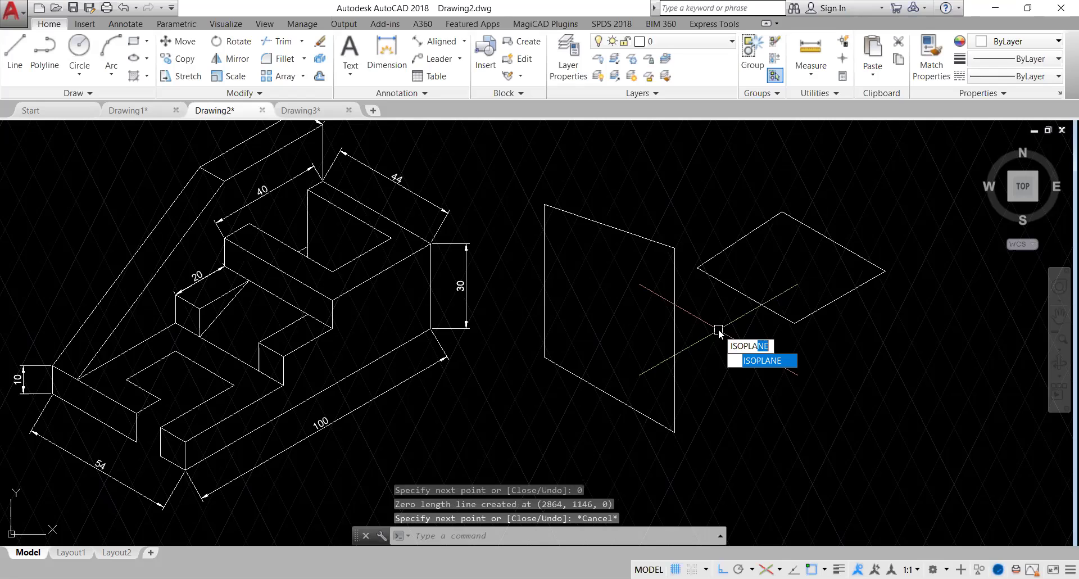
key(Return)
click(747, 393)
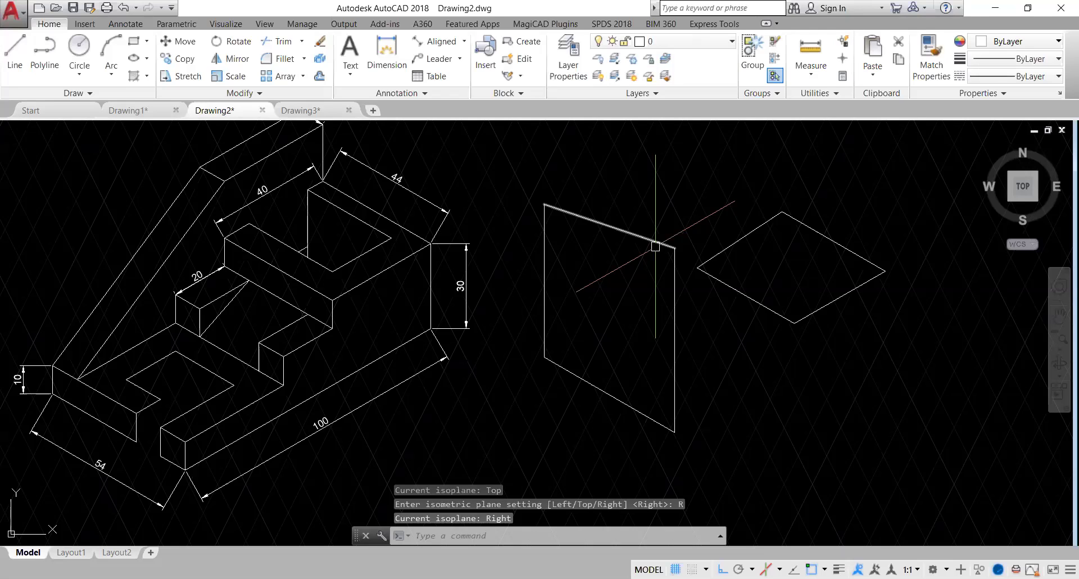
Draw a closed four-sided outline with an upper edge about 56 units long on the right isometric plane, below the top-plane outline
text(l)
key(Return)
click(780, 371)
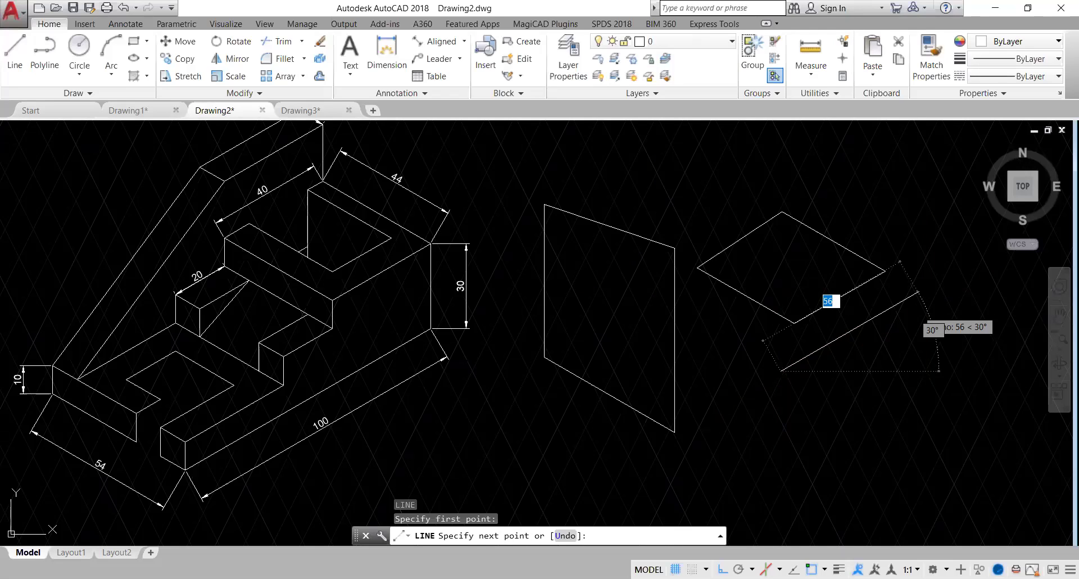
click(917, 292)
click(911, 421)
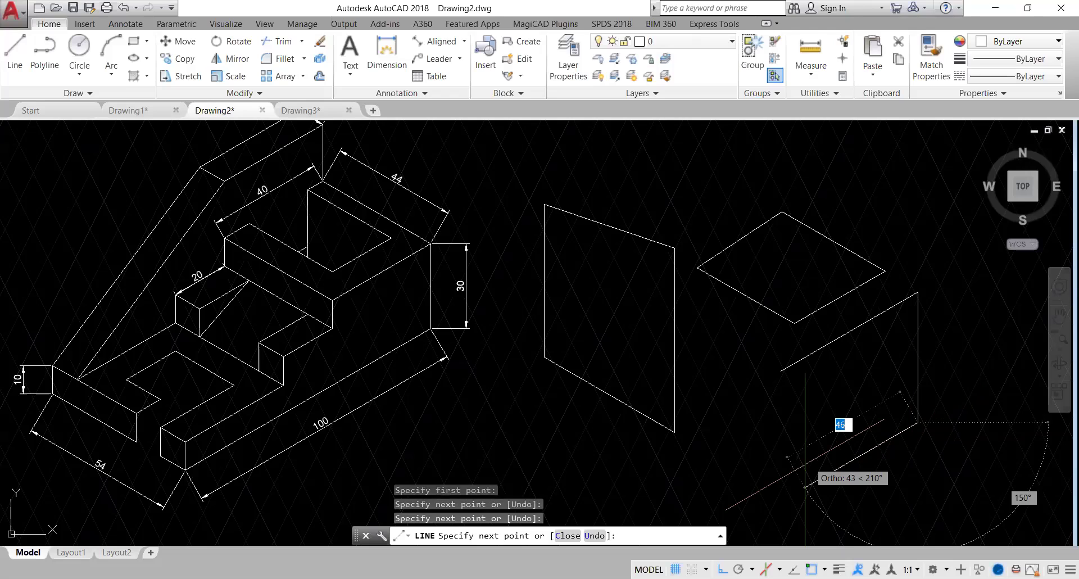
click(807, 486)
click(781, 371)
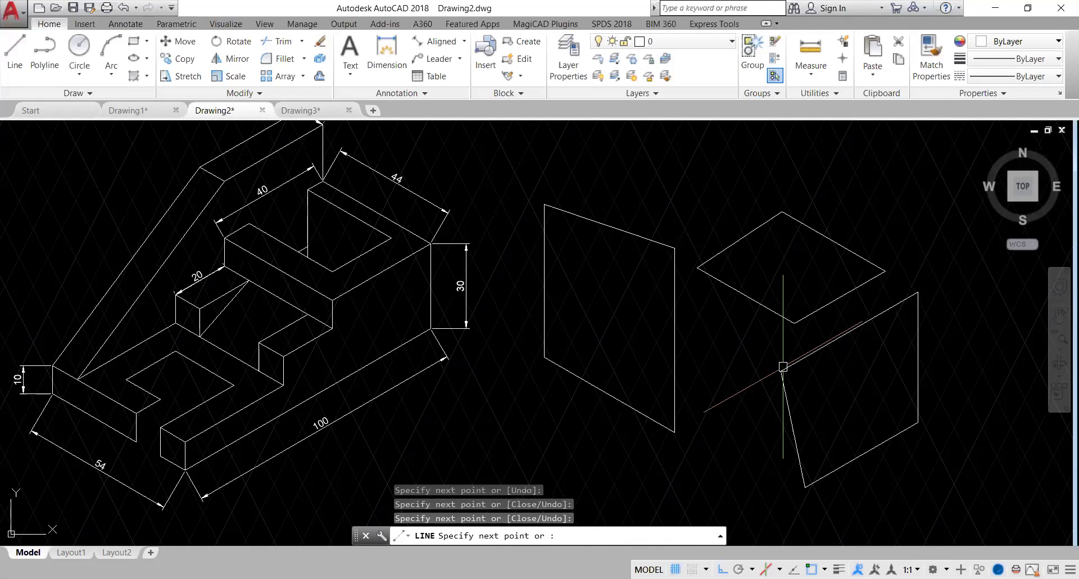
key(Escape)
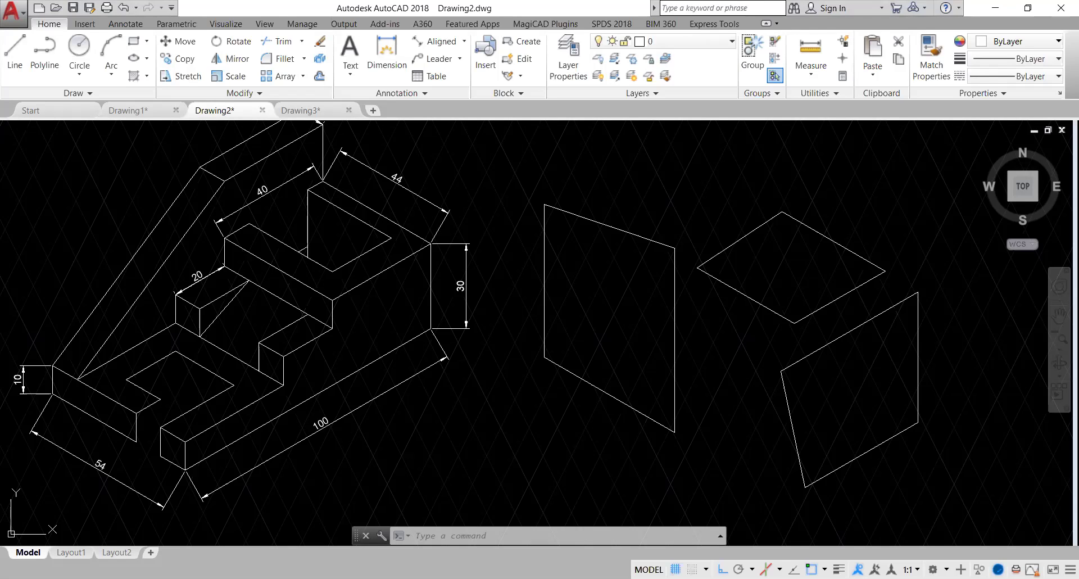
Cycle the isometric plane to Right and erase all three practice outlines beside the dimensioned part
key(F5)
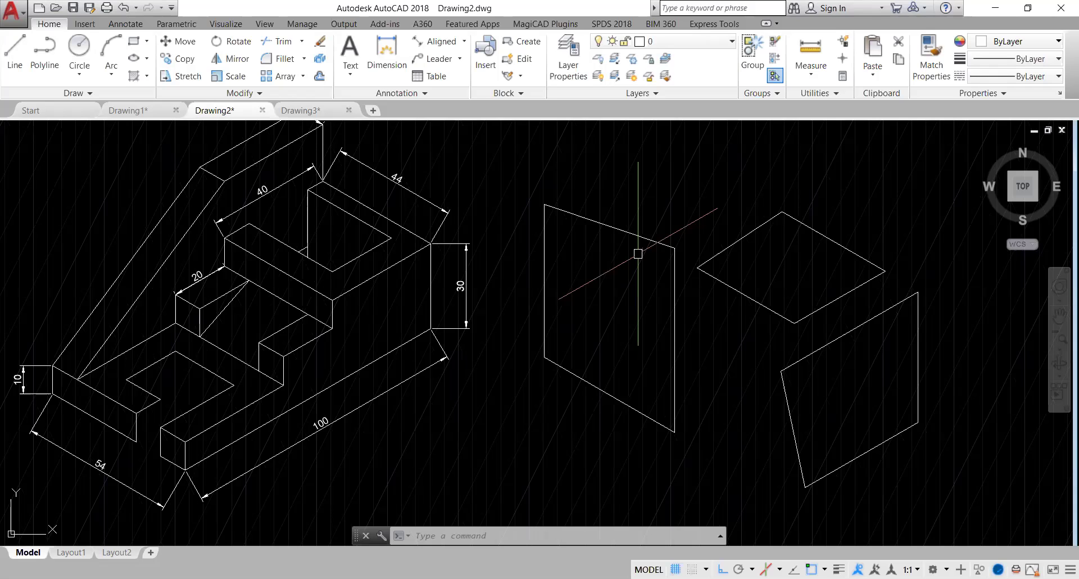
text(e)
key(Return)
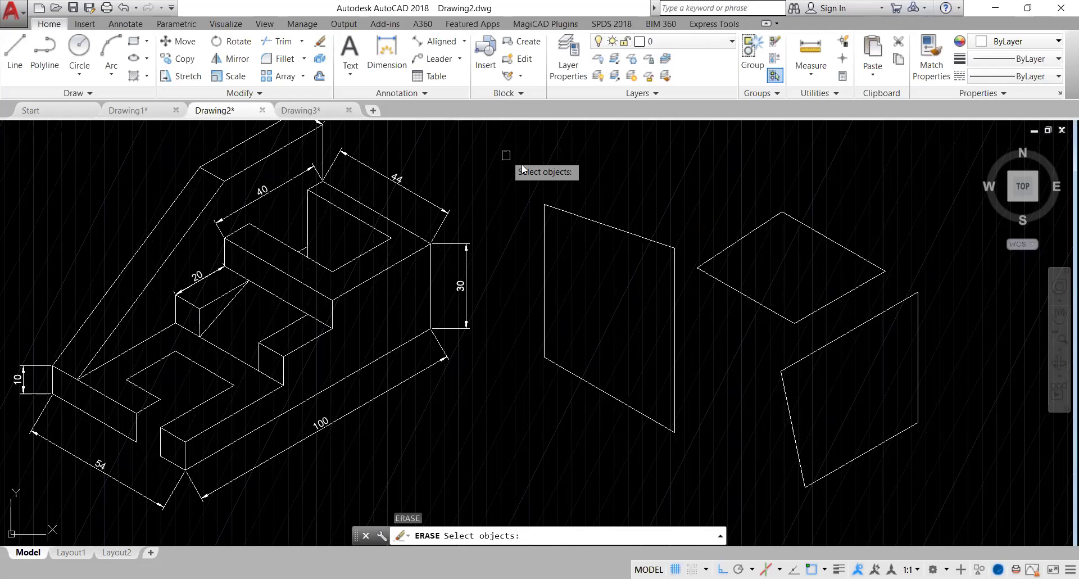
click(505, 155)
click(933, 491)
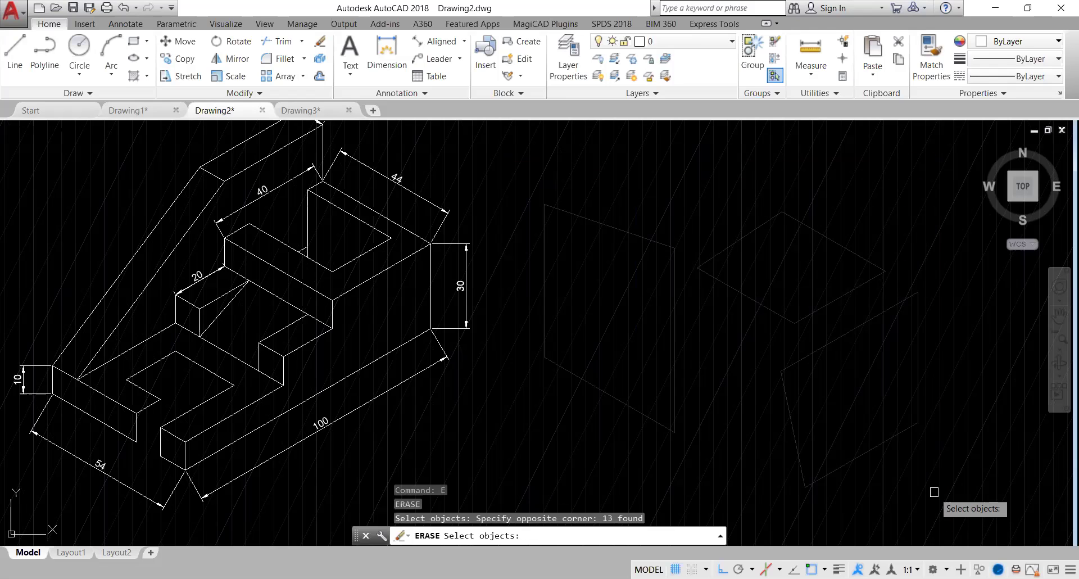
key(Return)
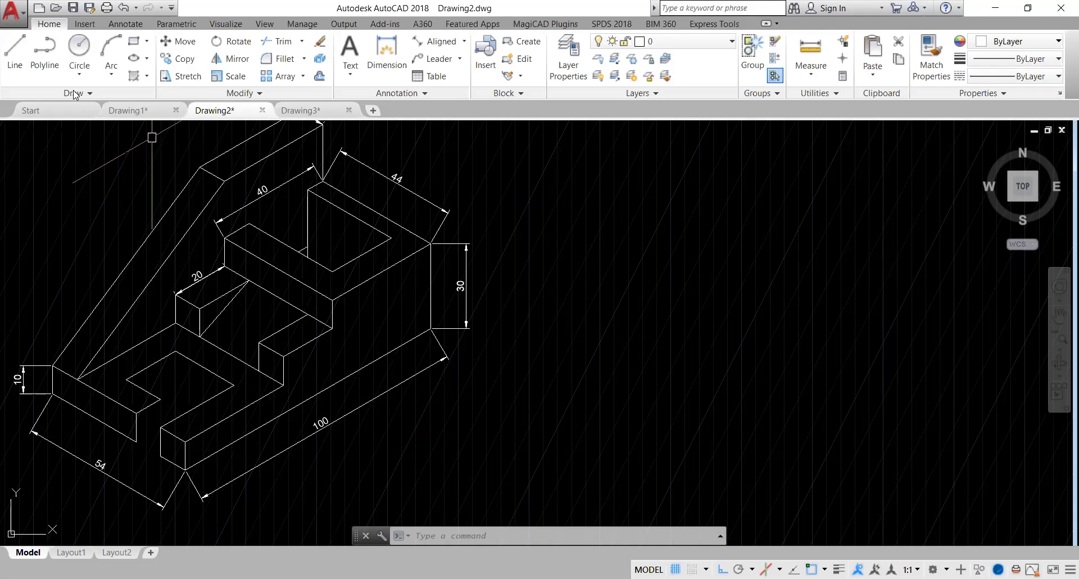
Begin the part's side profile as a right-plane polyline: 100 units along 30°, 30 units vertically up and 40 units back along 210°
click(36, 62)
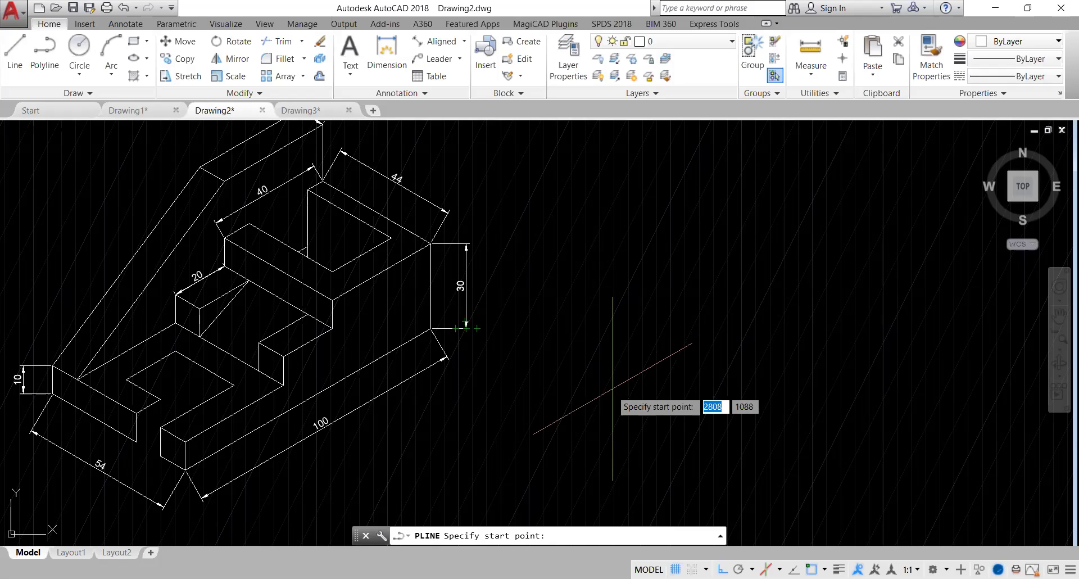
click(582, 419)
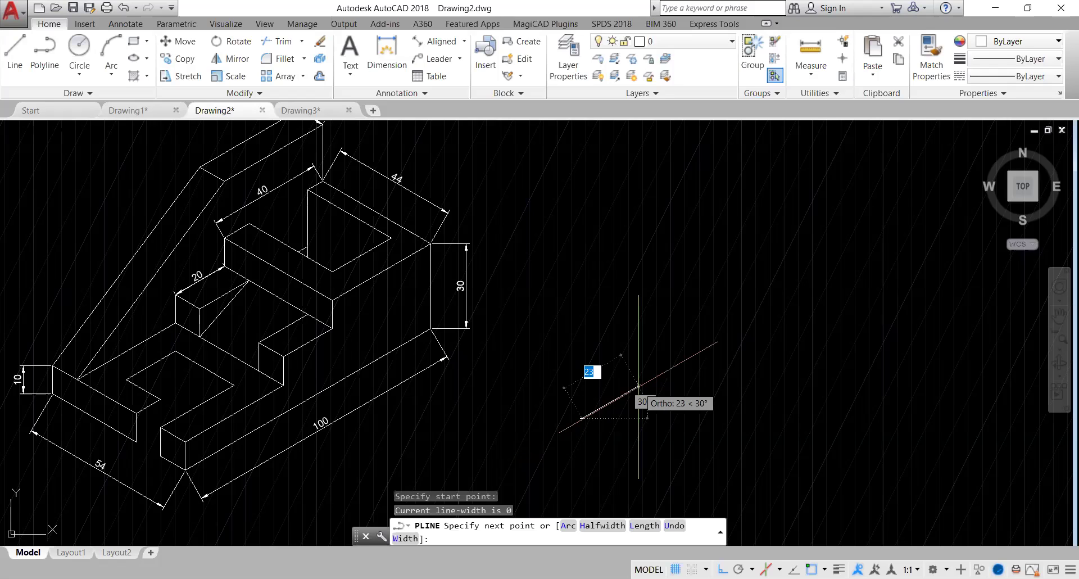
key(Return)
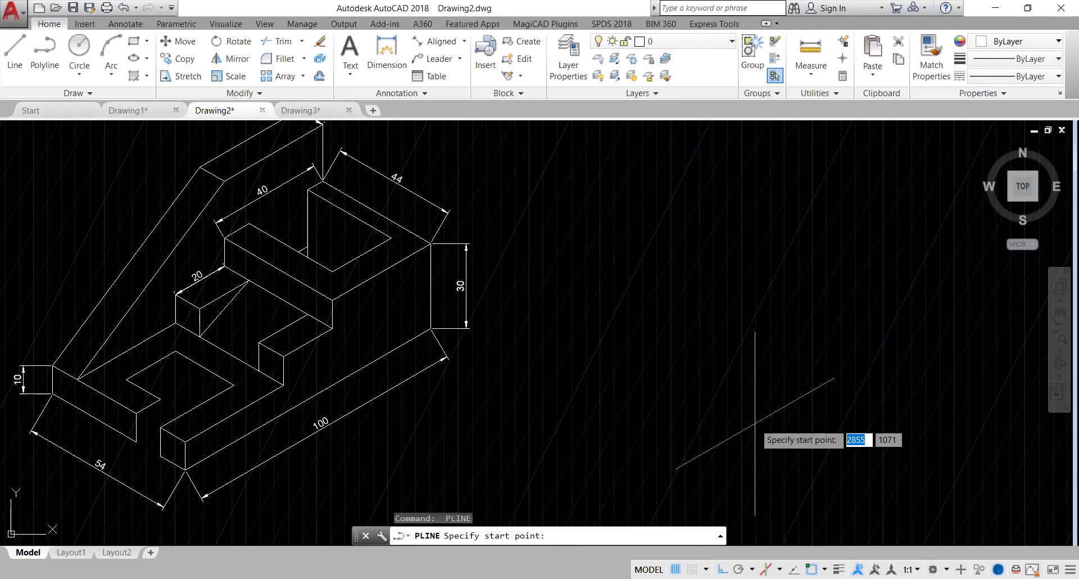
click(738, 452)
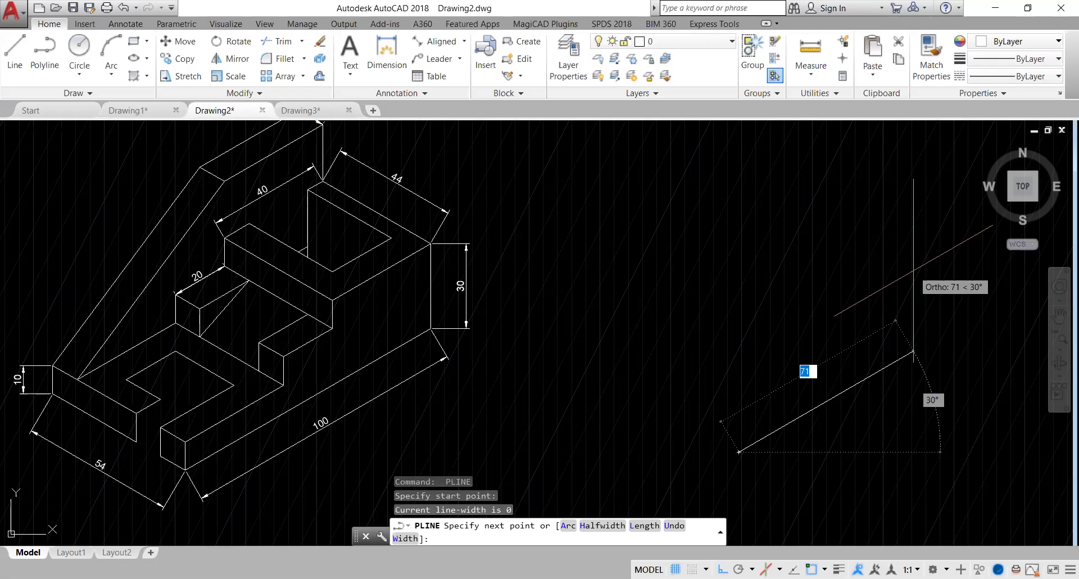
text(100)
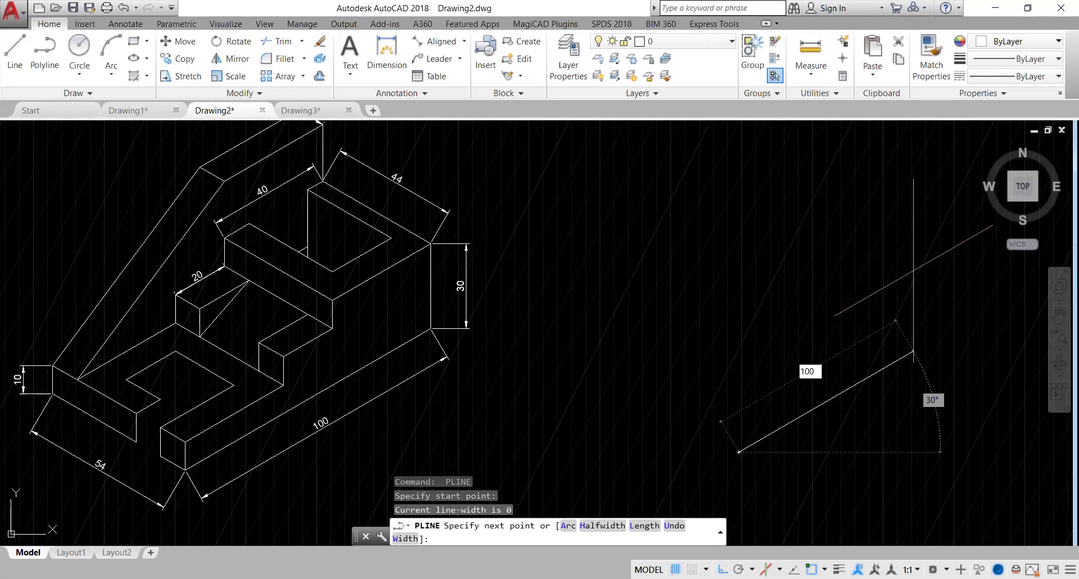
key(Return)
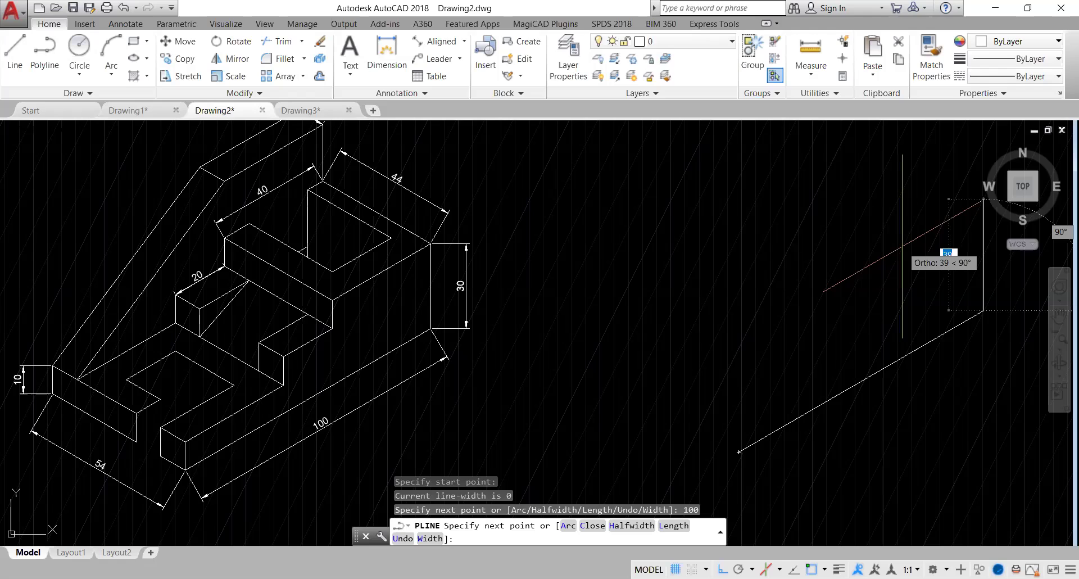
text(30)
key(Return)
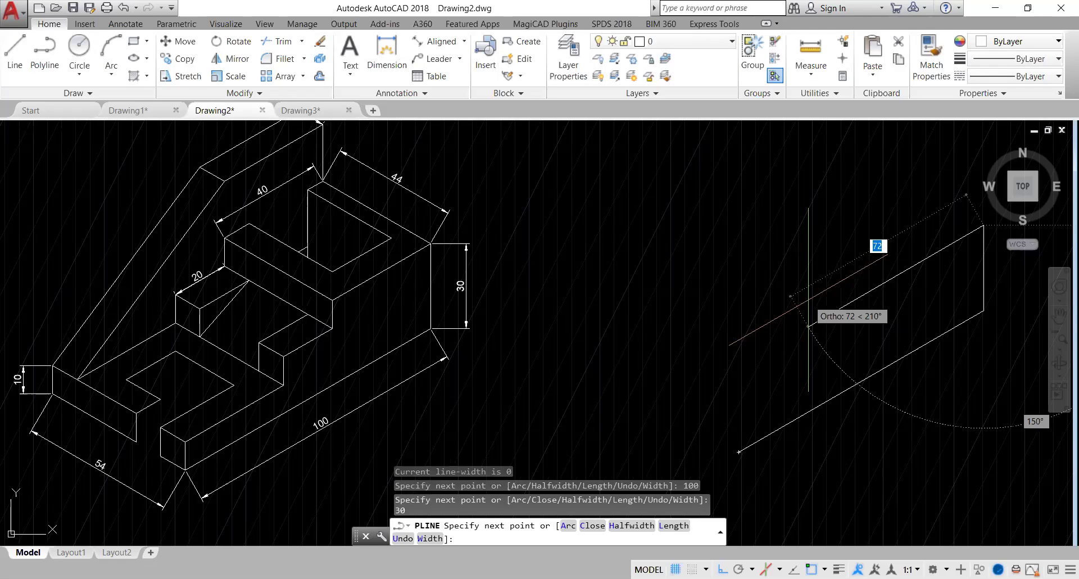
text(40)
key(Return)
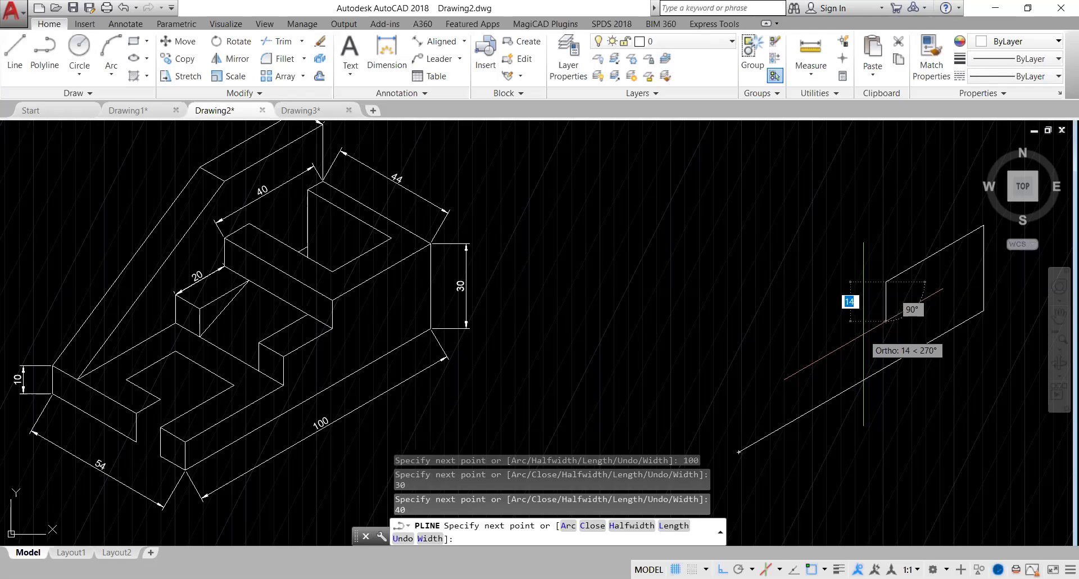
Continue the stepped profile 10 units down, 20 back along 210° and 10 down, and end with a run past the base's start point
text(10)
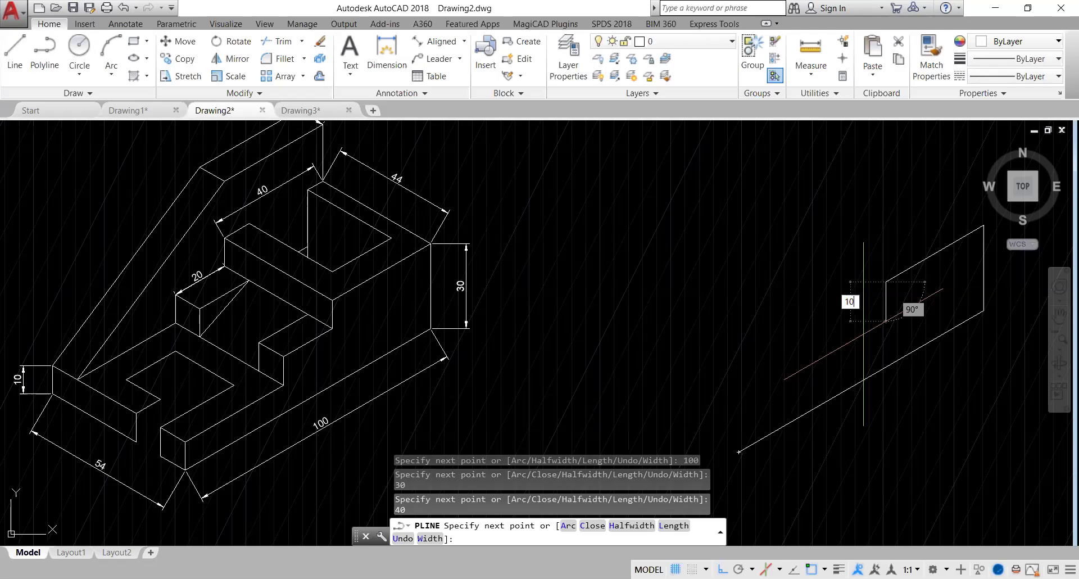
key(Return)
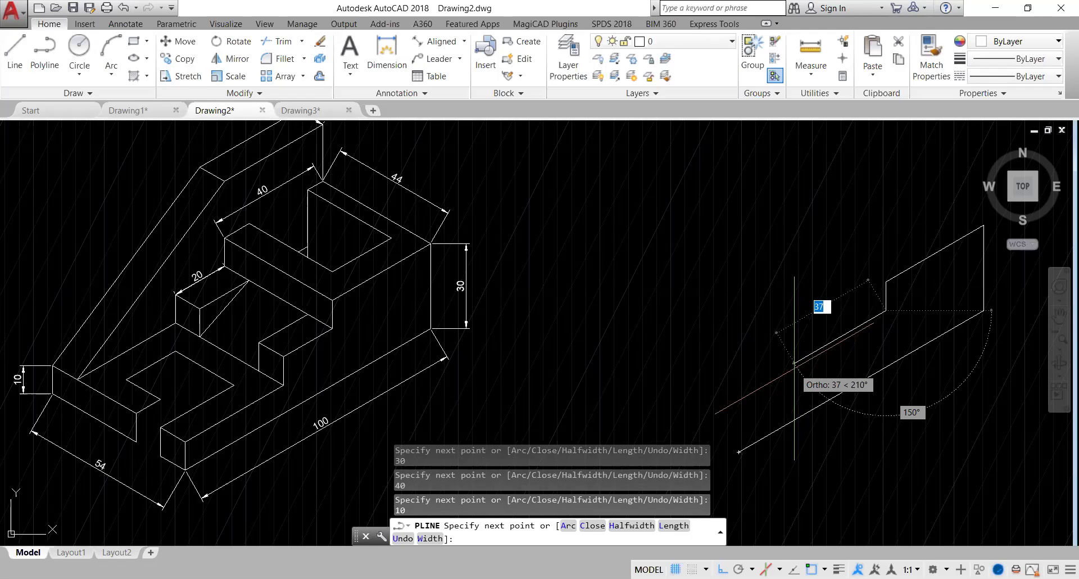
text(20)
key(Return)
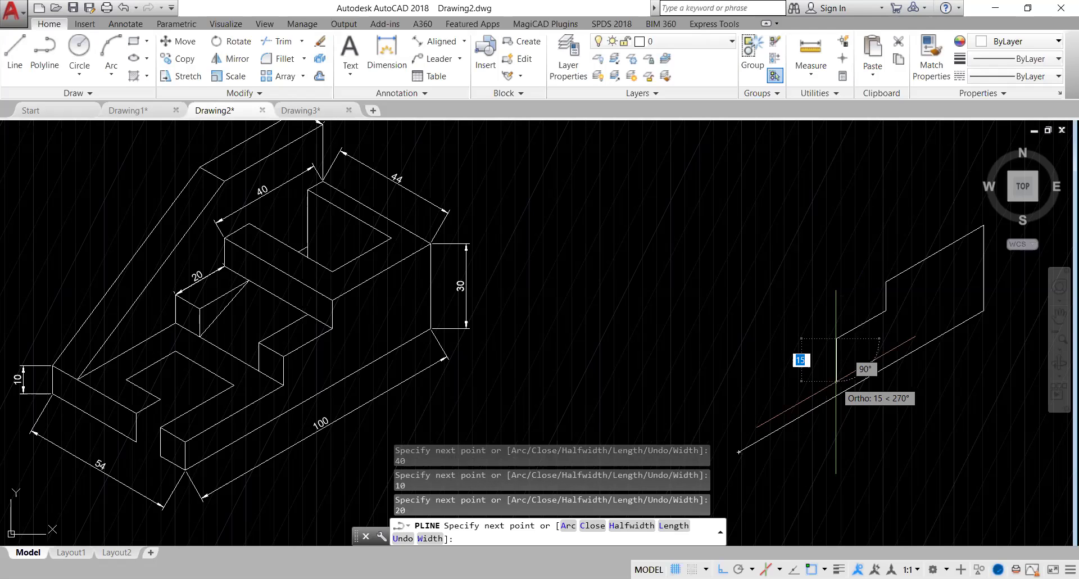
text(10)
key(Return)
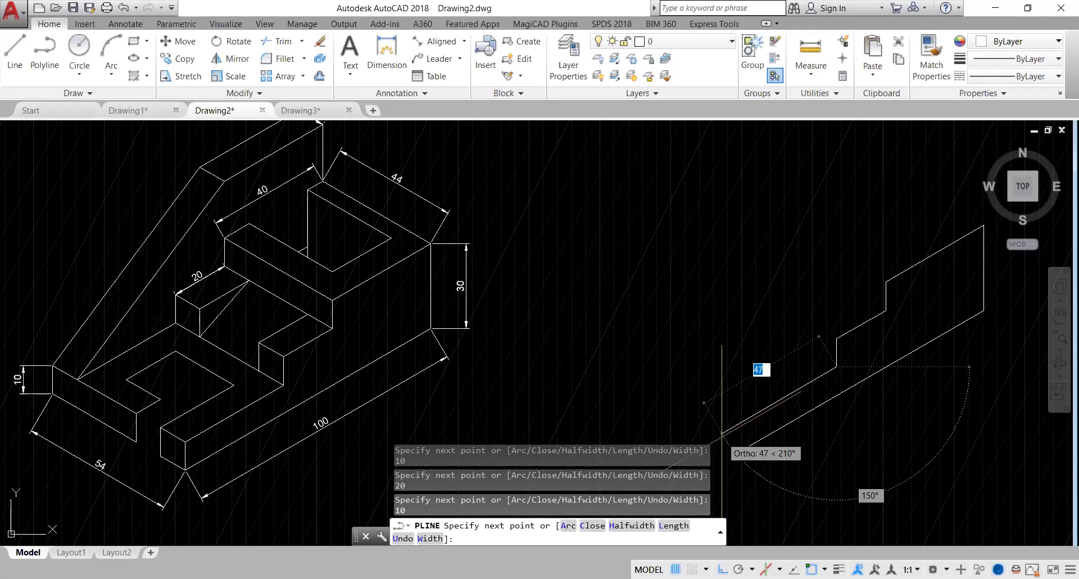
click(719, 433)
key(Escape)
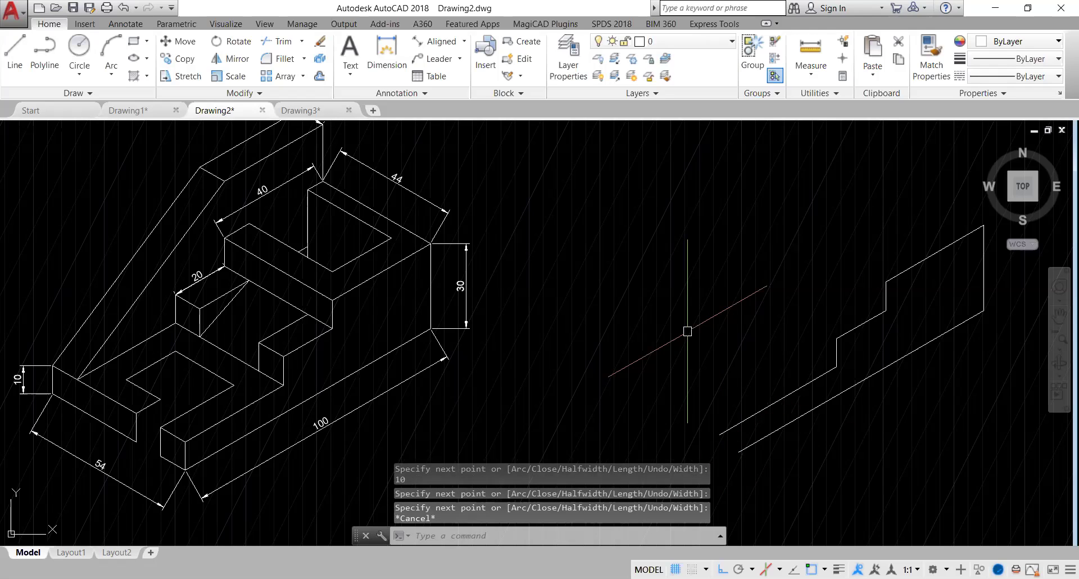
Draw a vertical polyline up from the start of the 100-unit base edge, crossing the profile's lowest upper edge
key(Return)
click(738, 451)
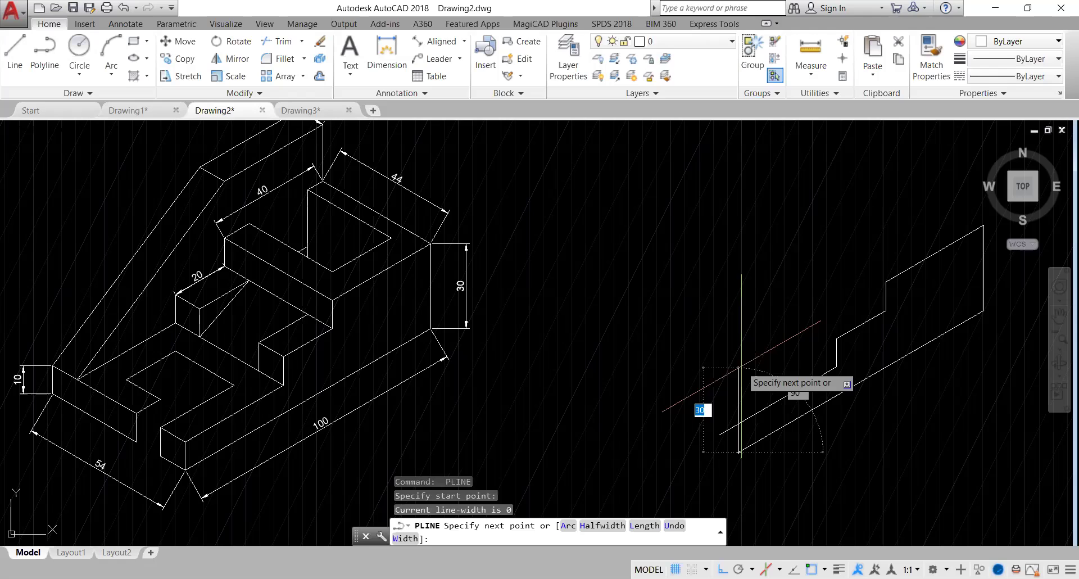
click(738, 334)
key(Escape)
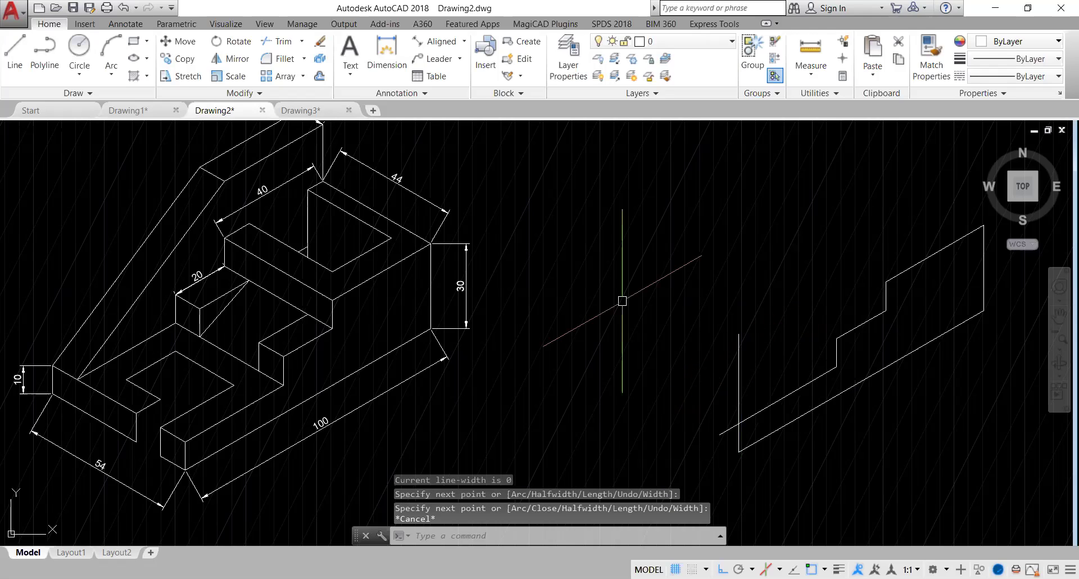
Trim the vertical line above the profile and the overhanging end of the lowest upper edge to close the outline
text(TR)
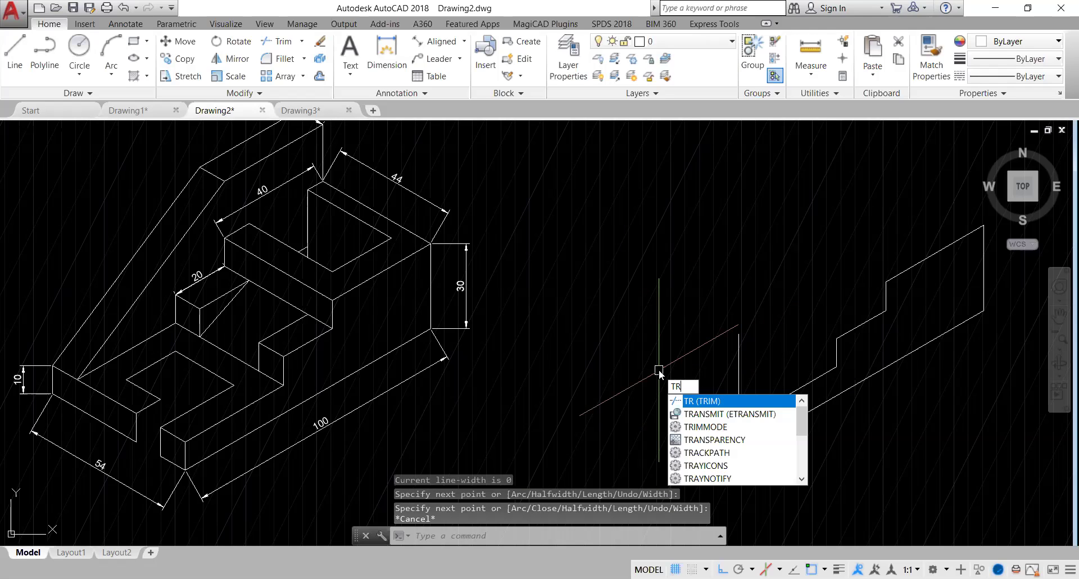
key(Return)
key(Return)
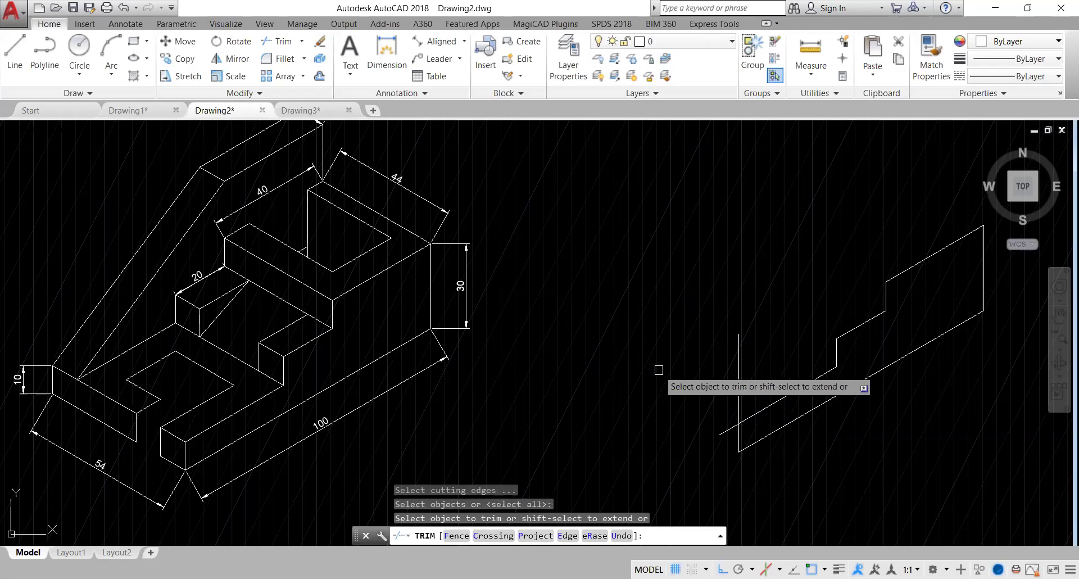
click(739, 391)
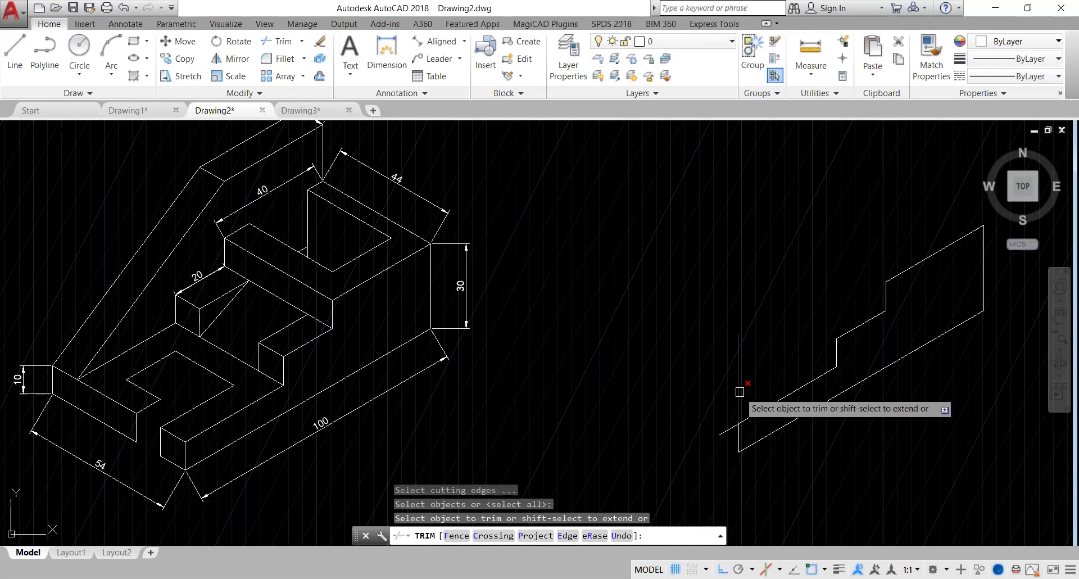
click(725, 431)
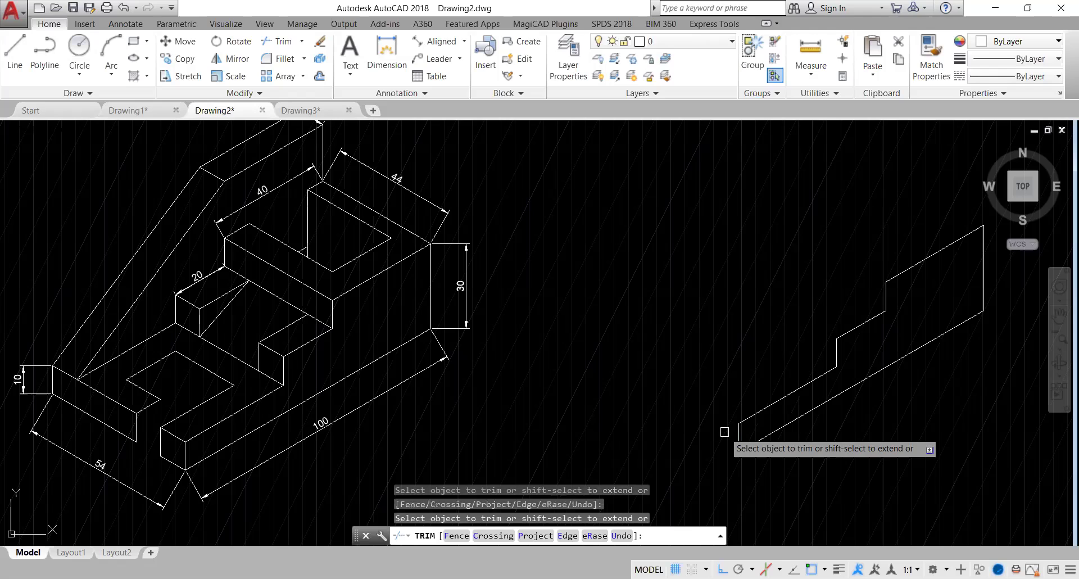
key(Return)
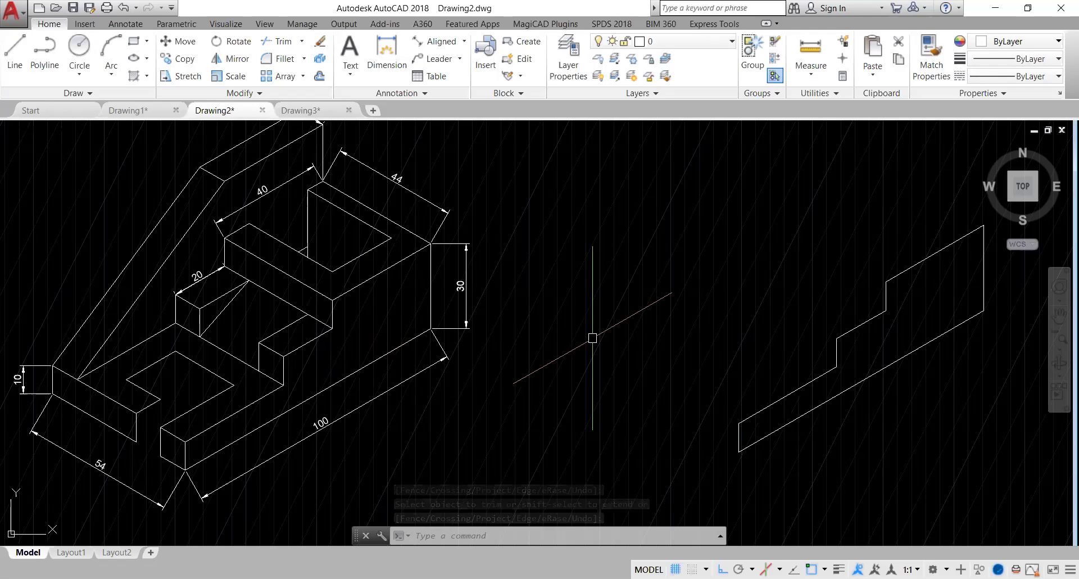
key(Return)
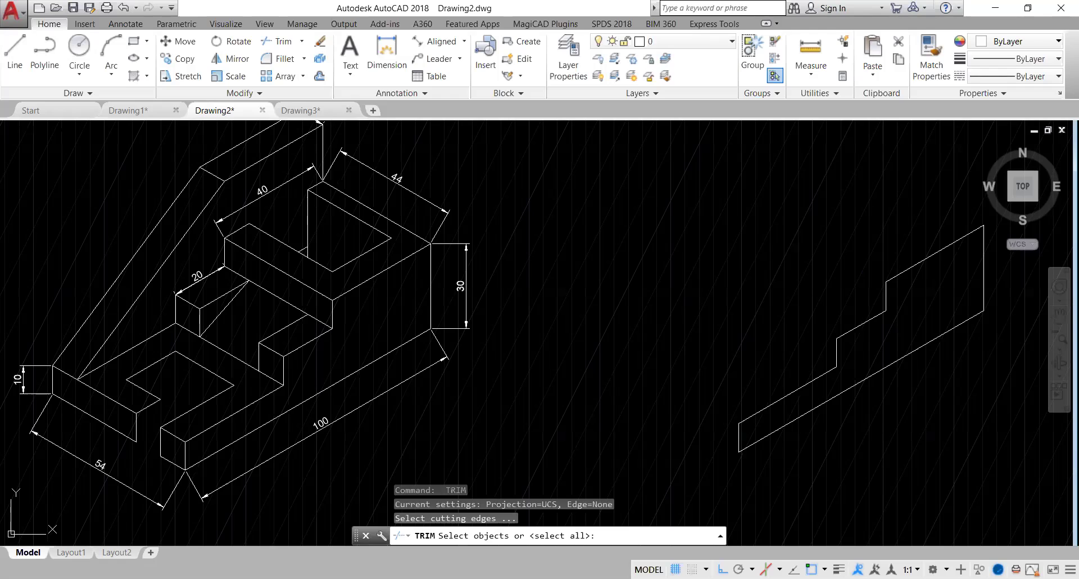
key(Escape)
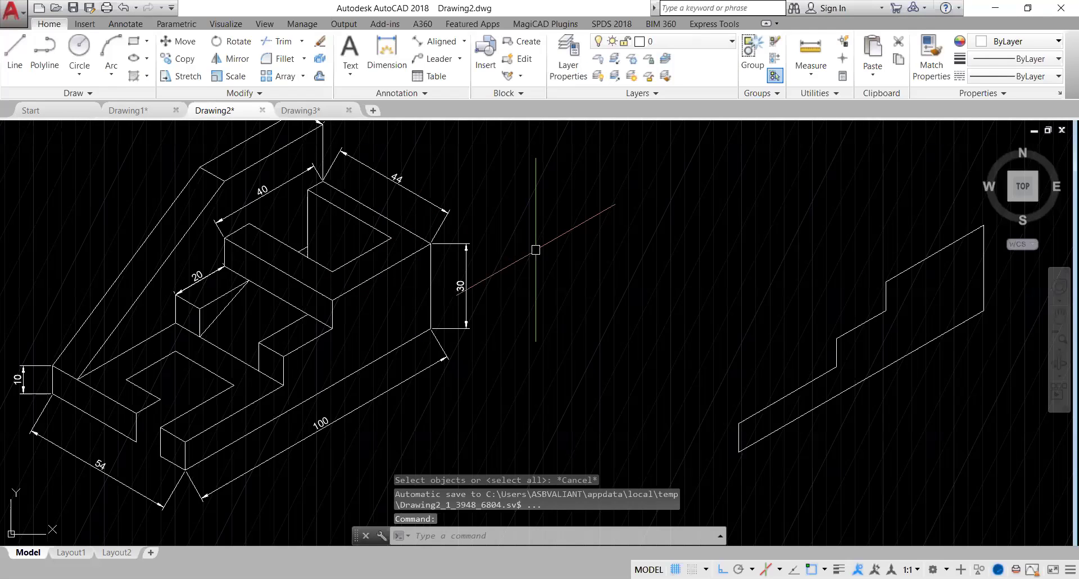
Set the current isometric plane to Top with the ISOPLANE command
text(isopl)
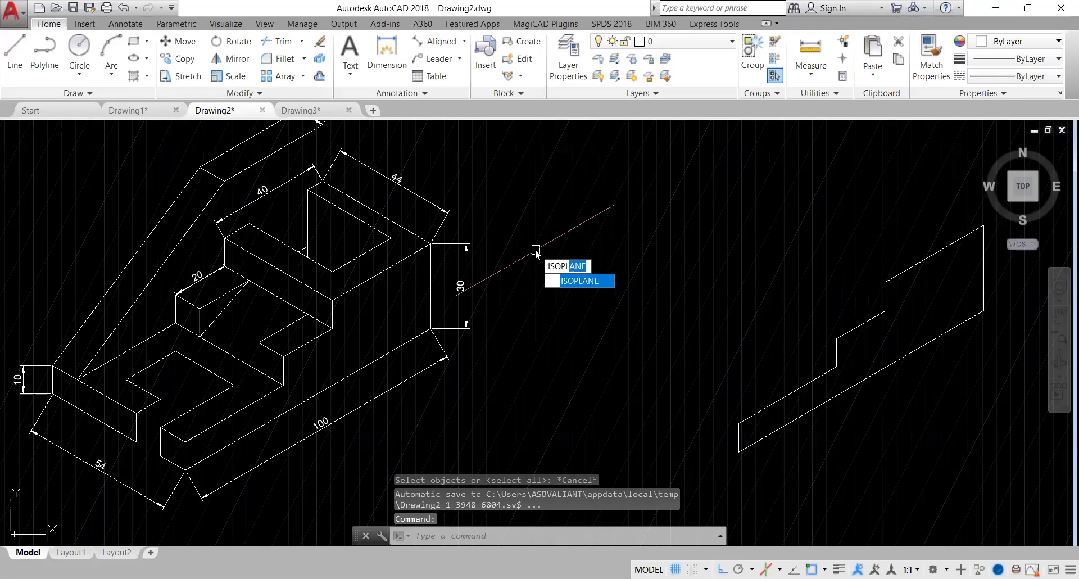
key(Return)
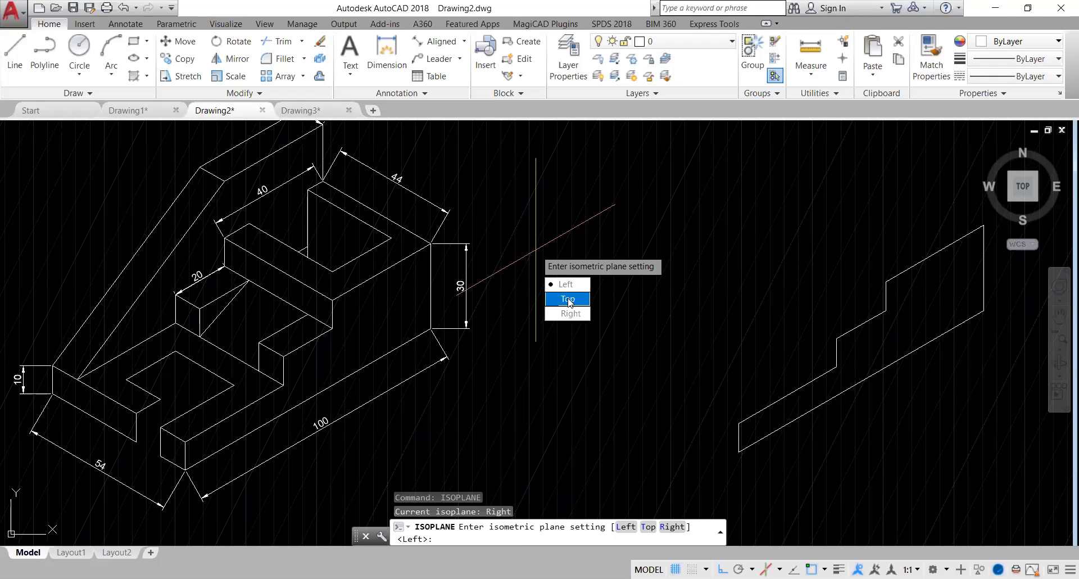
click(567, 299)
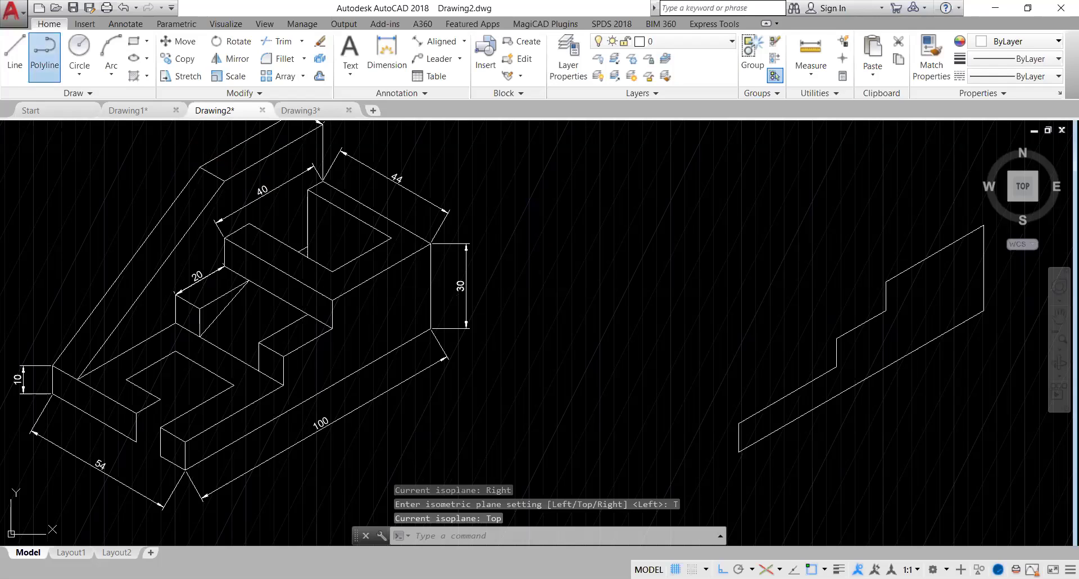
click(45, 56)
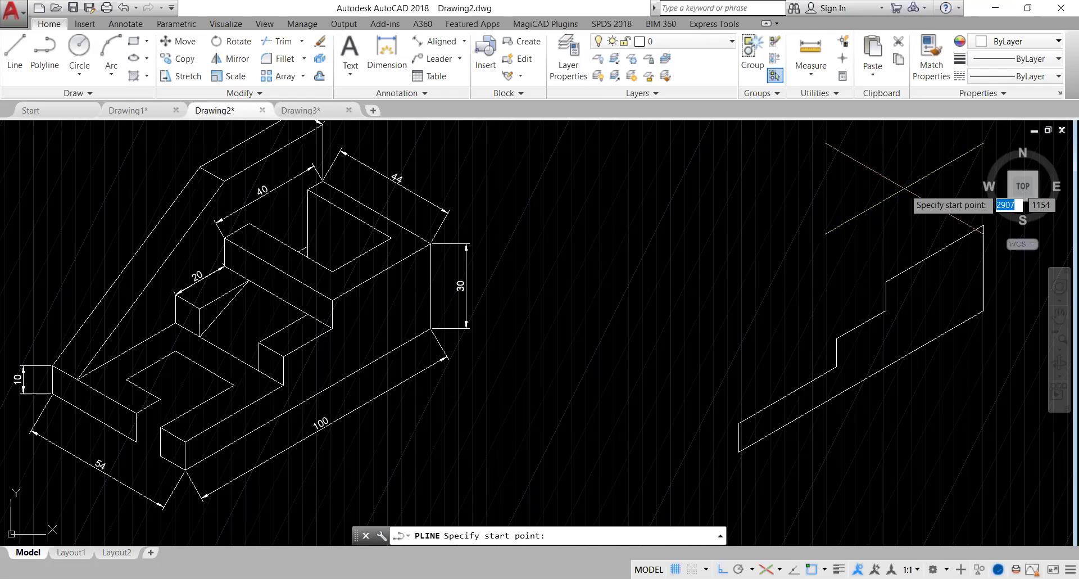
key(Escape)
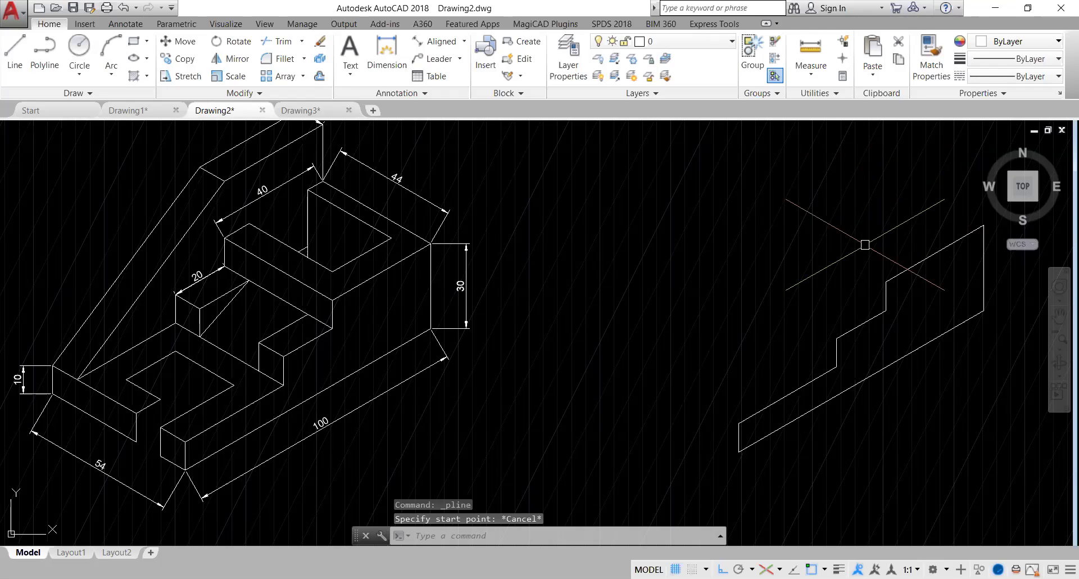
middle_drag(865, 245, 748, 278)
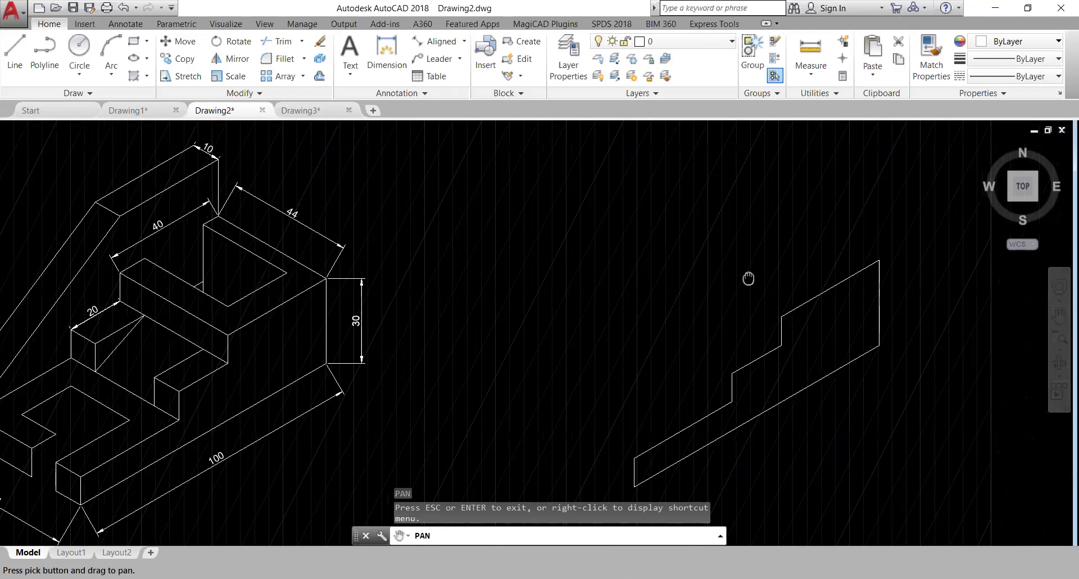
drag(748, 278, 761, 258)
key(Escape)
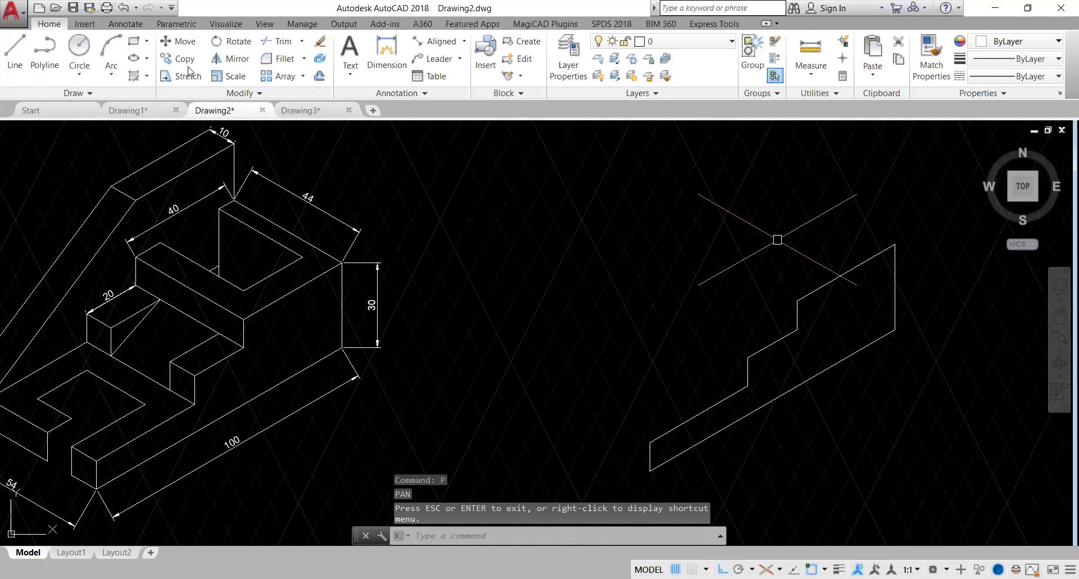
Start a polyline at the stepped profile's highest corner with segments of 44 units along 150°, 10 along 210° and 34 along 330°
click(45, 53)
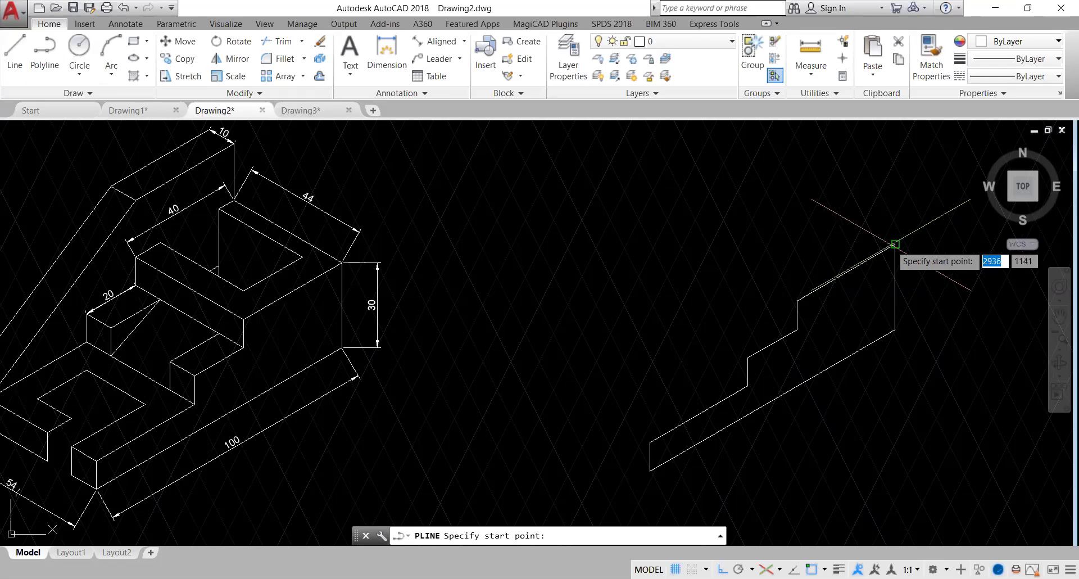
click(895, 244)
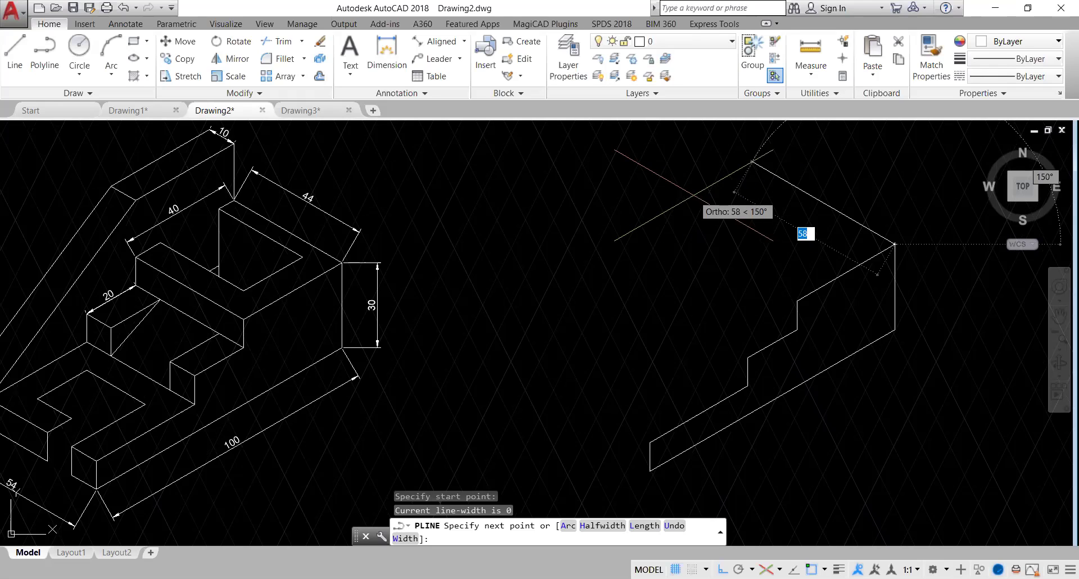
text(44)
key(Return)
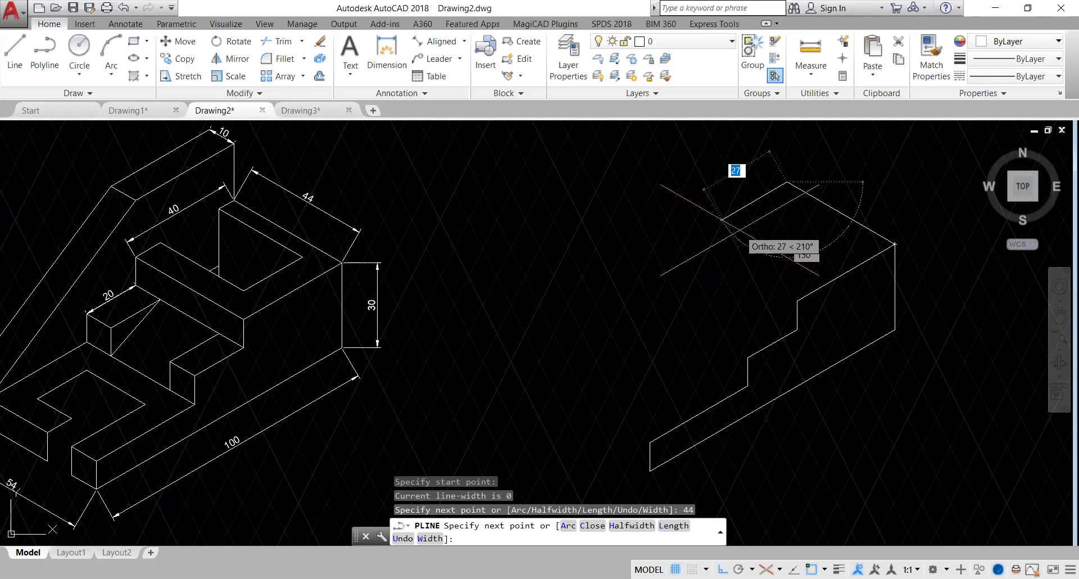
text(10)
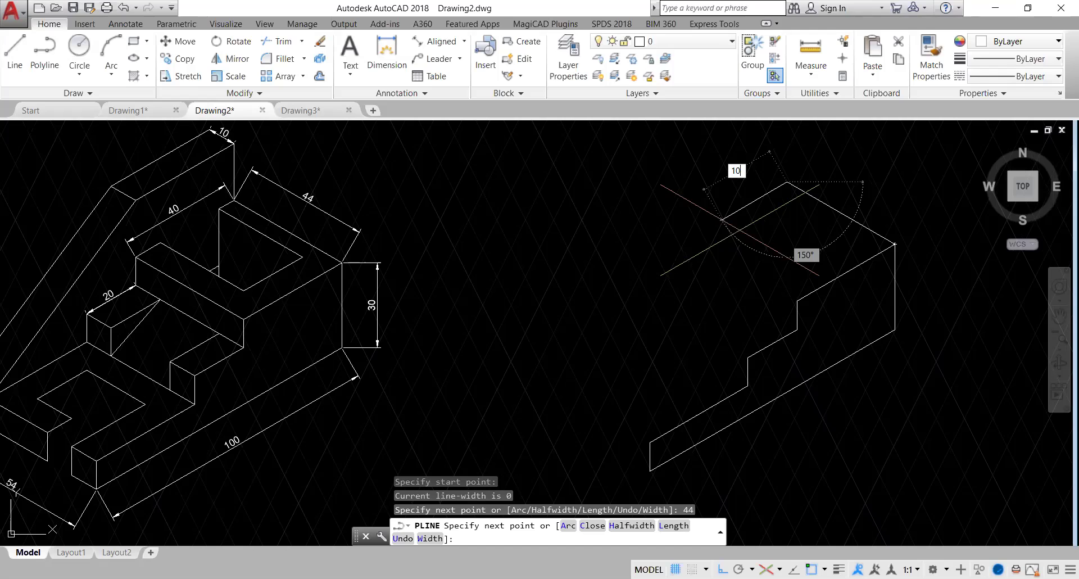
key(Return)
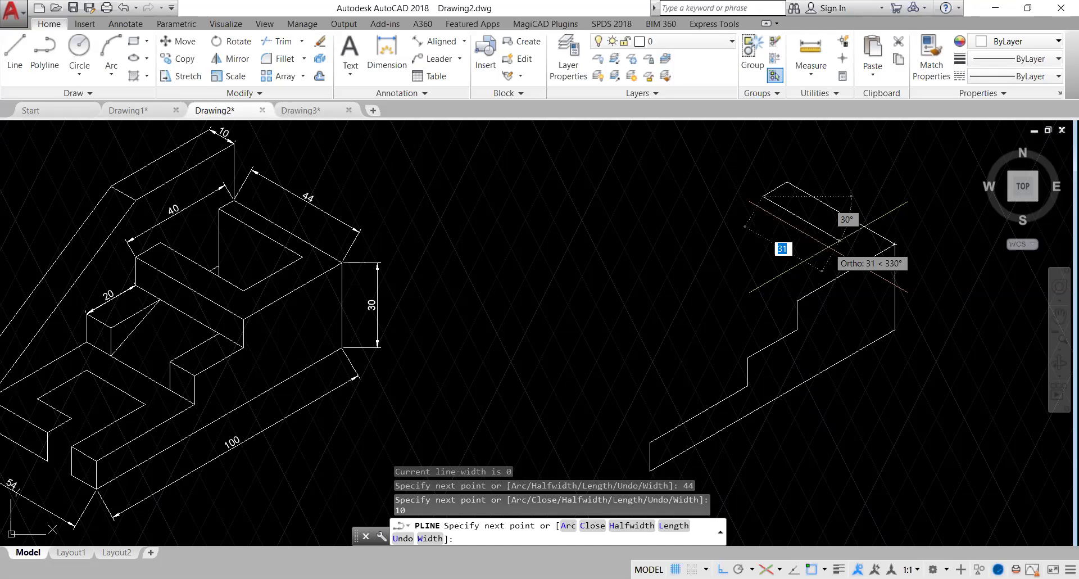
text(34)
key(Return)
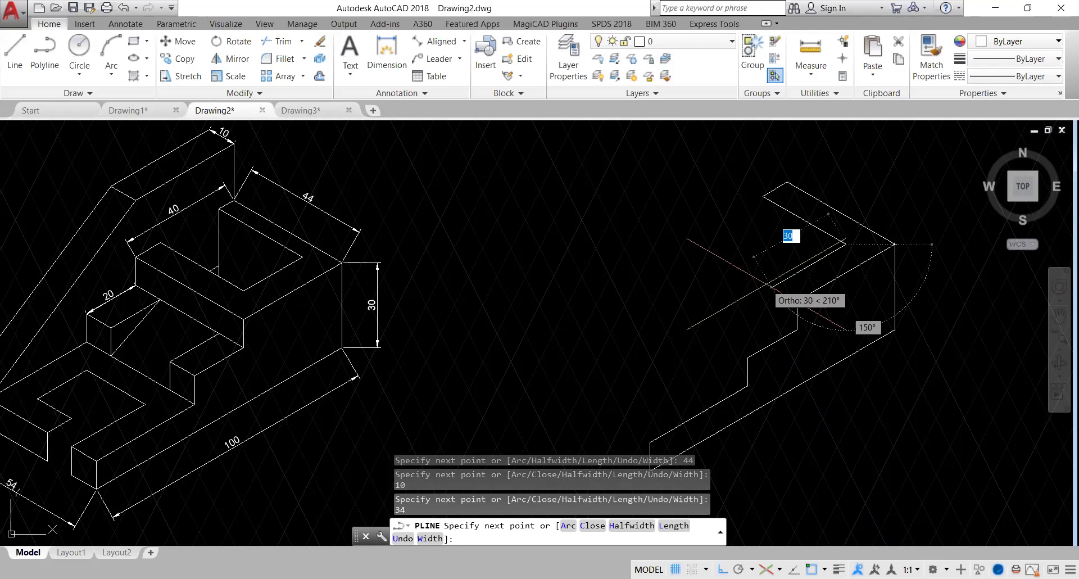
Continue the U-shaped top outline 20 units along 210°, 34 along 150° and 10 along 210°, ending at the profile's upper step corner
text(20)
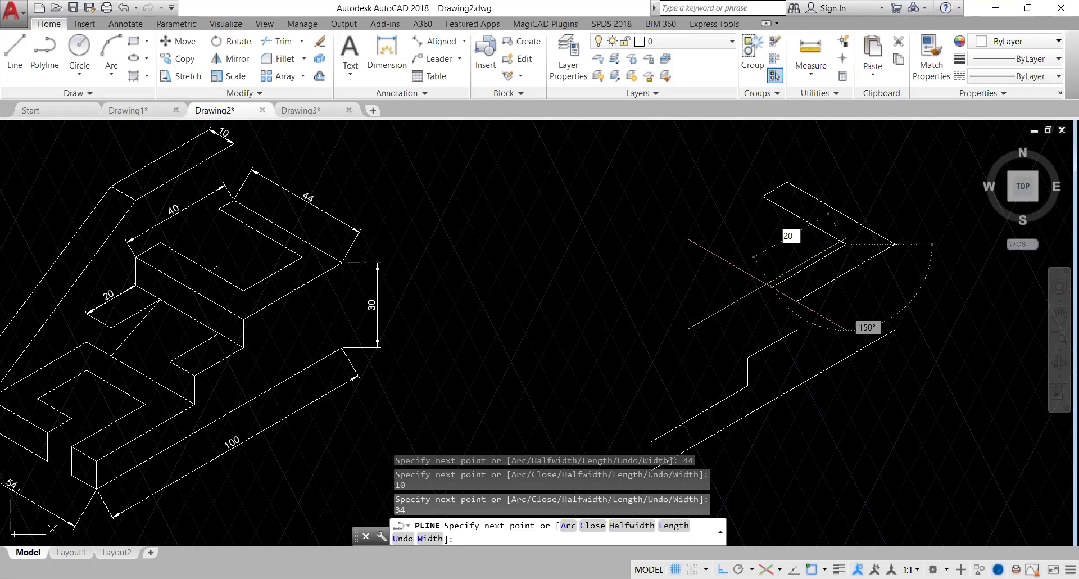
key(Return)
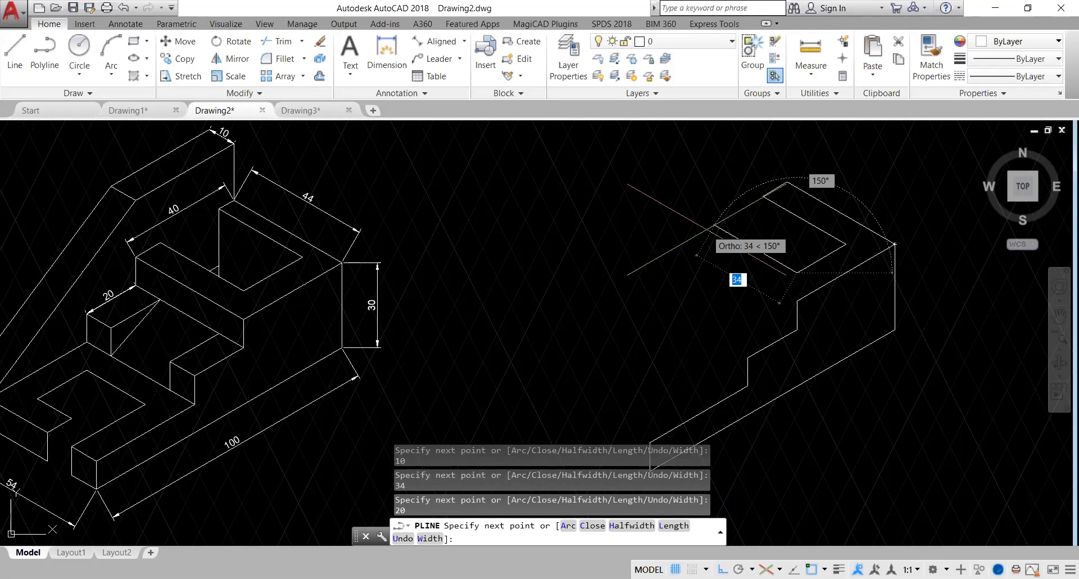
text(34)
key(Return)
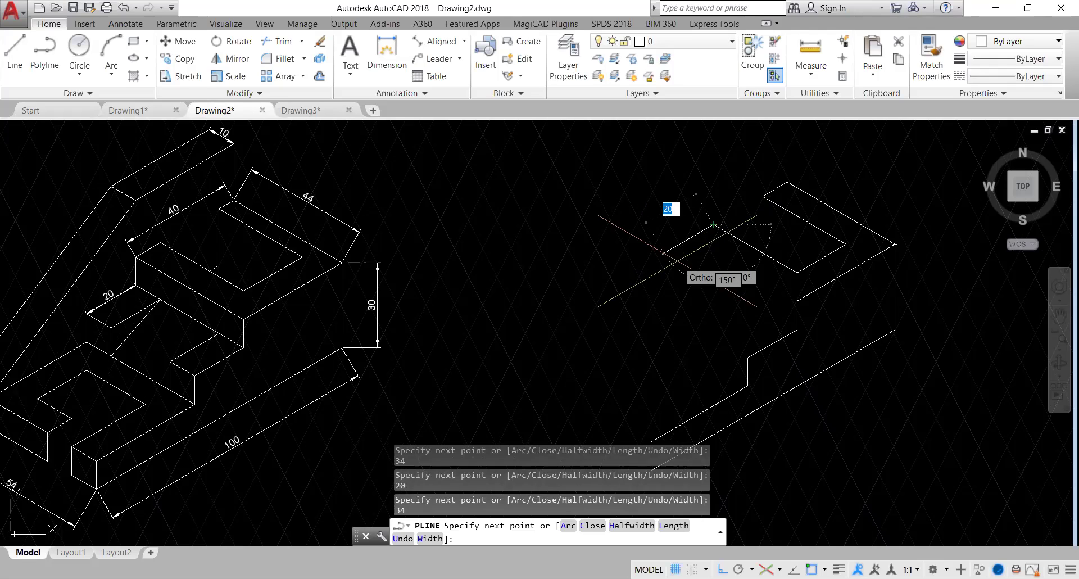
text(10)
key(Return)
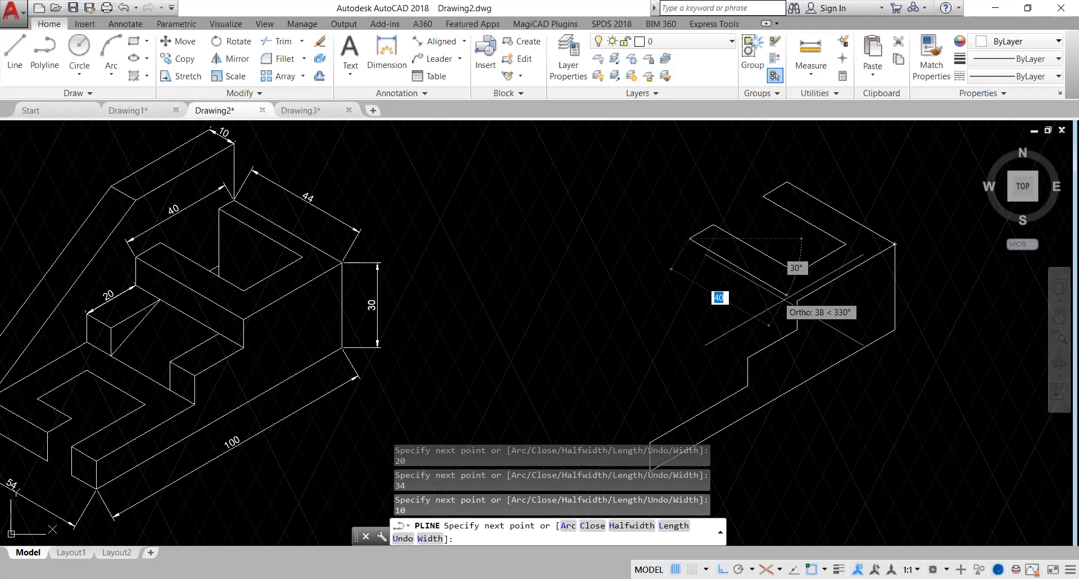
click(797, 300)
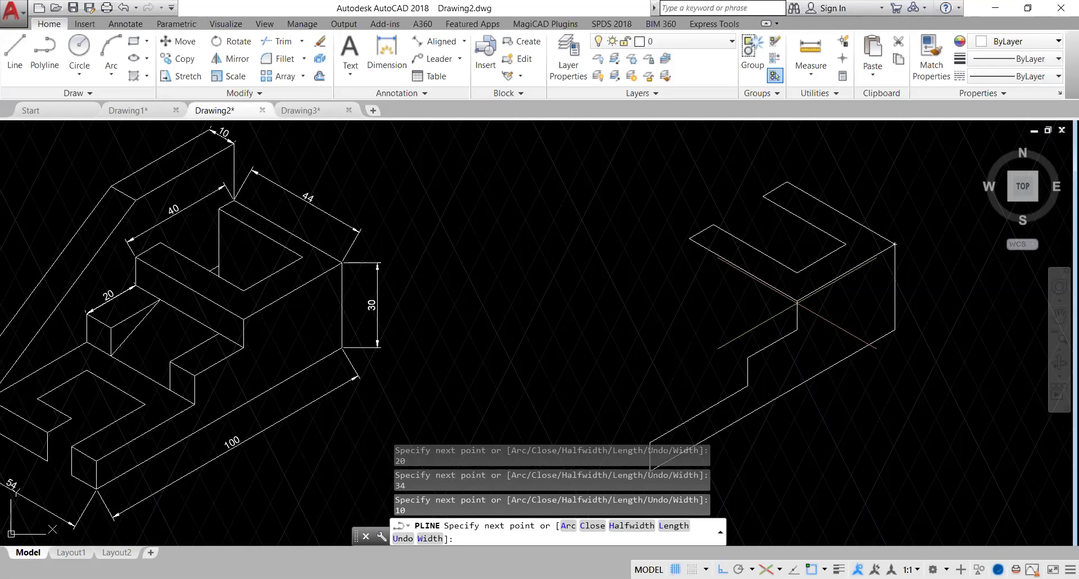
key(Return)
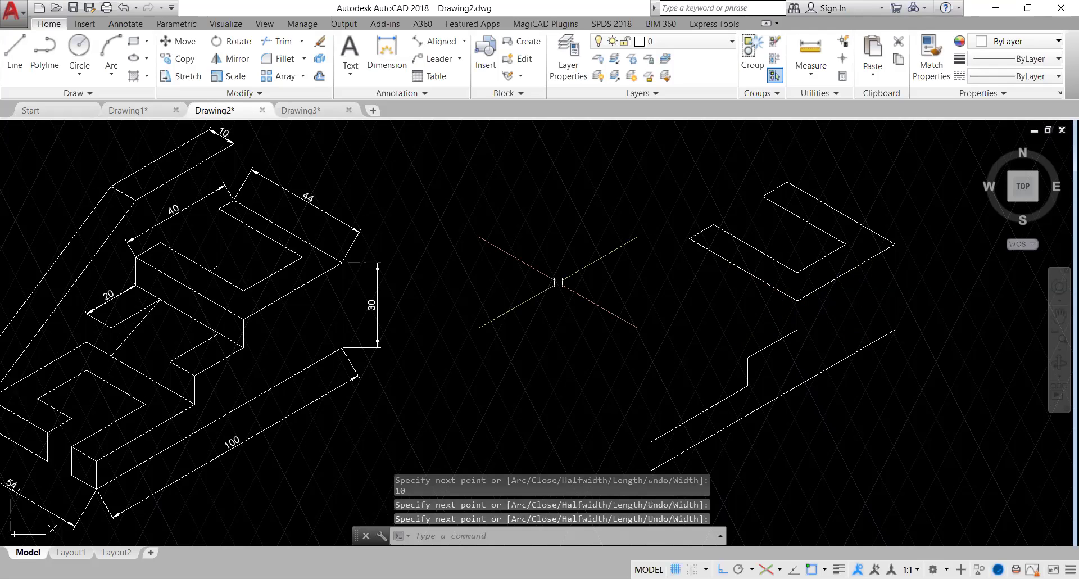
text(p)
key(Return)
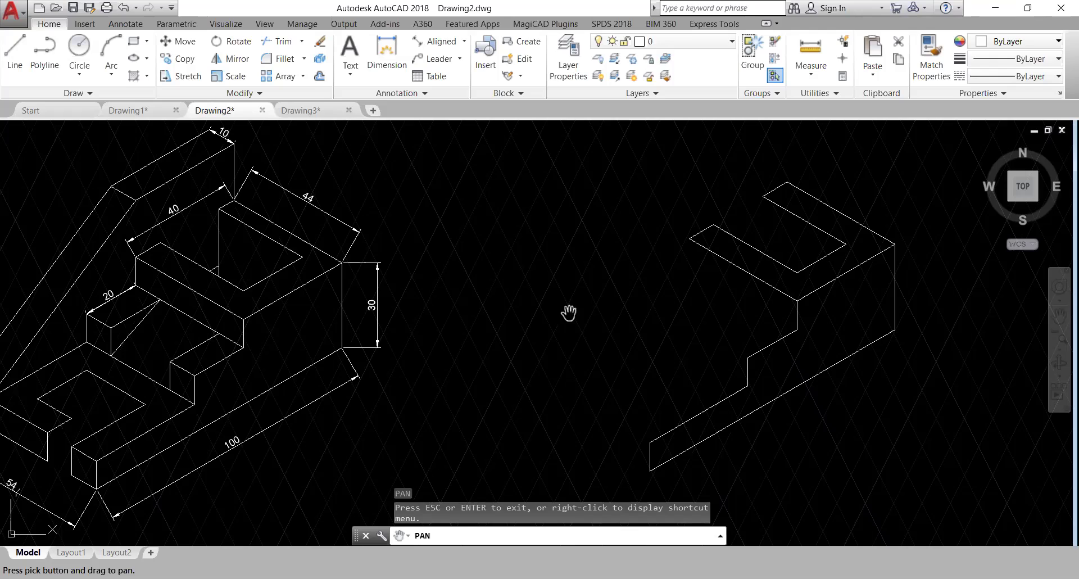
key(Escape)
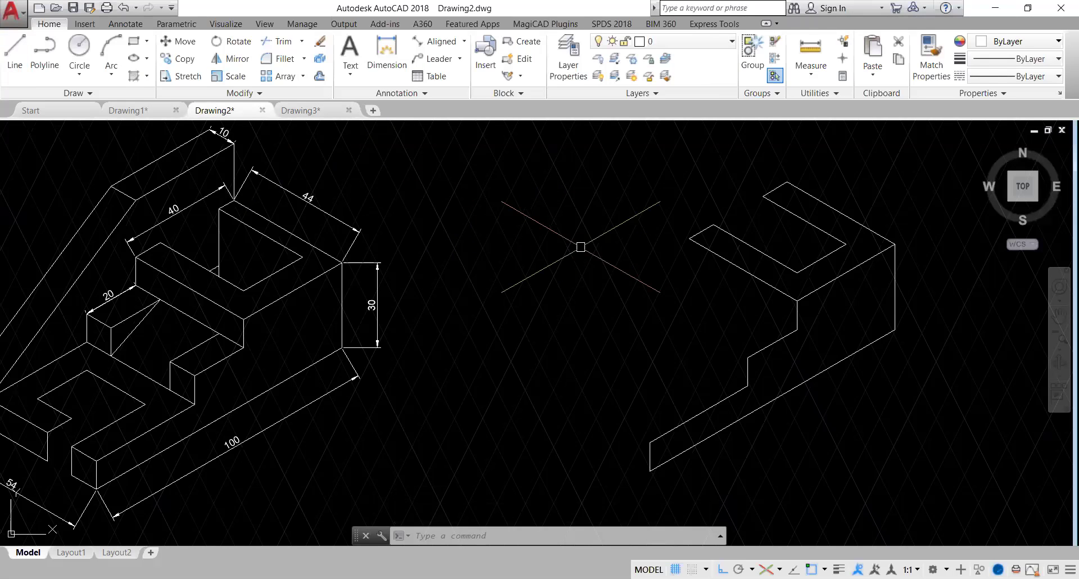
Set the current isometric plane to Left with the ISOPLANE command
text(ISOPL)
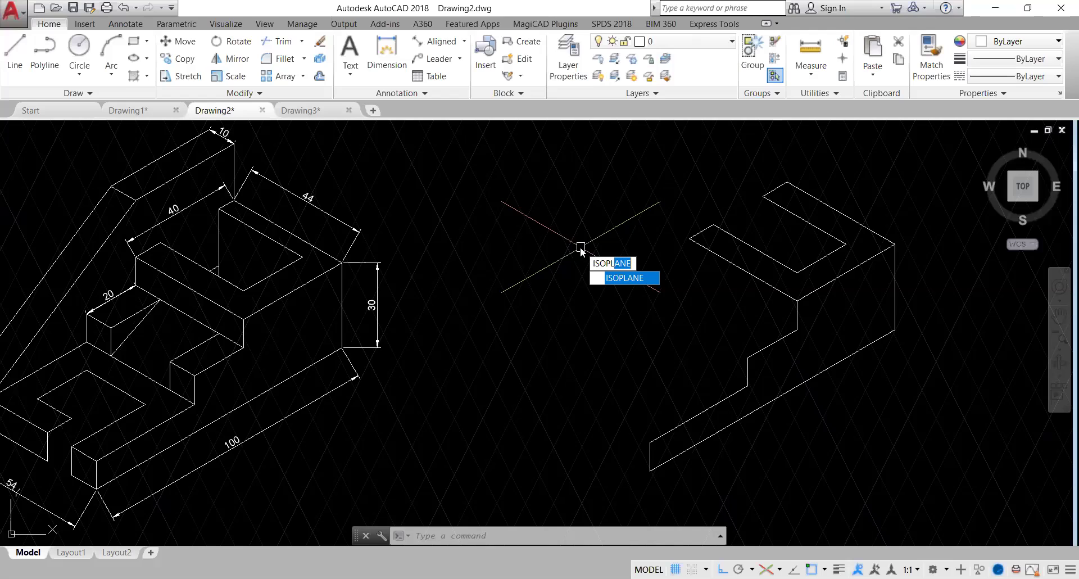
click(605, 281)
text(L)
key(Return)
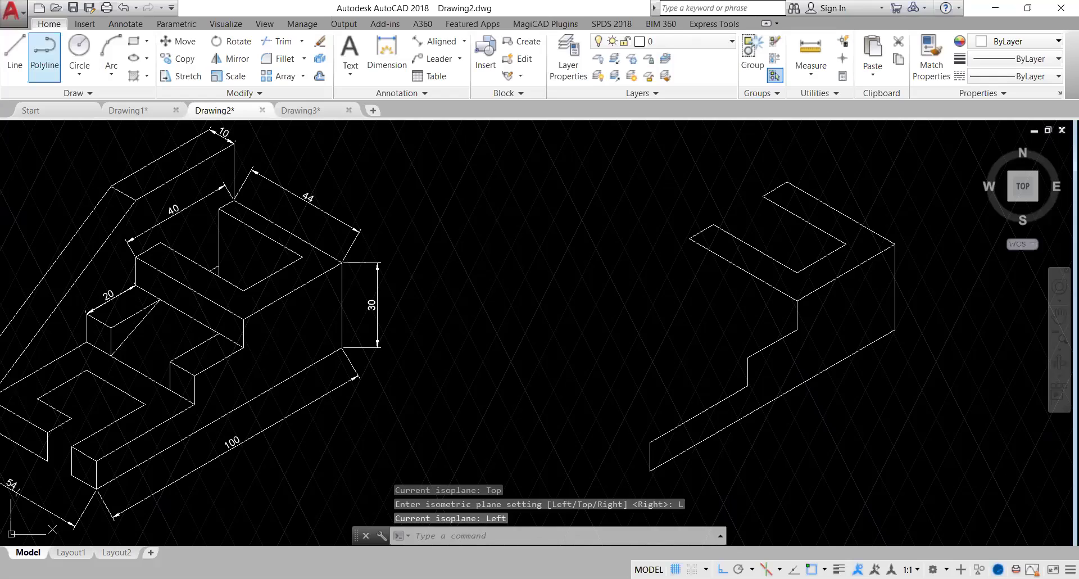
Draw a polyline 10 units down from the front arm's free corner and across to the foot of the profile's upper step
click(45, 57)
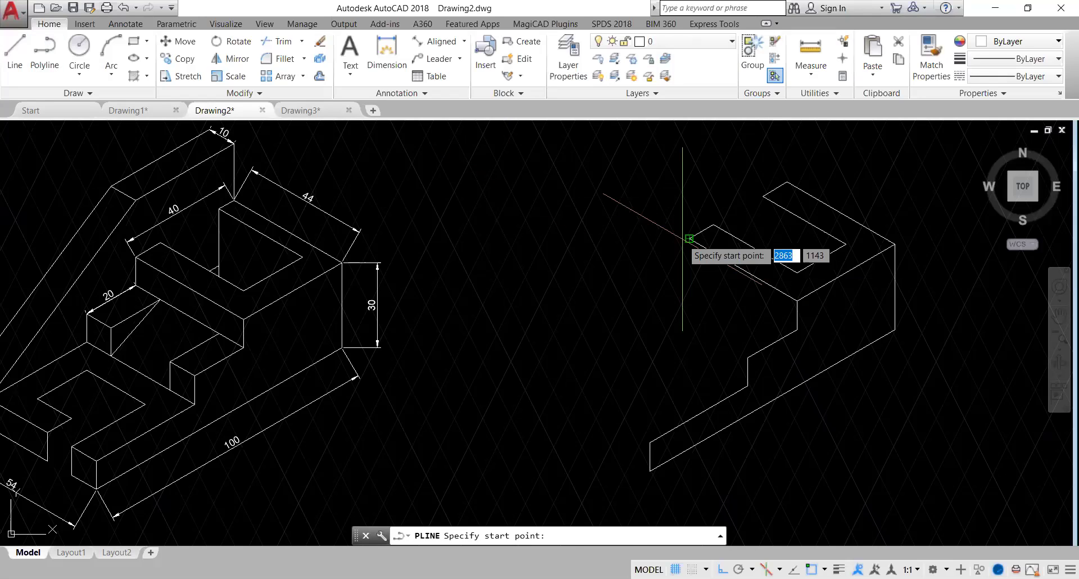
click(689, 238)
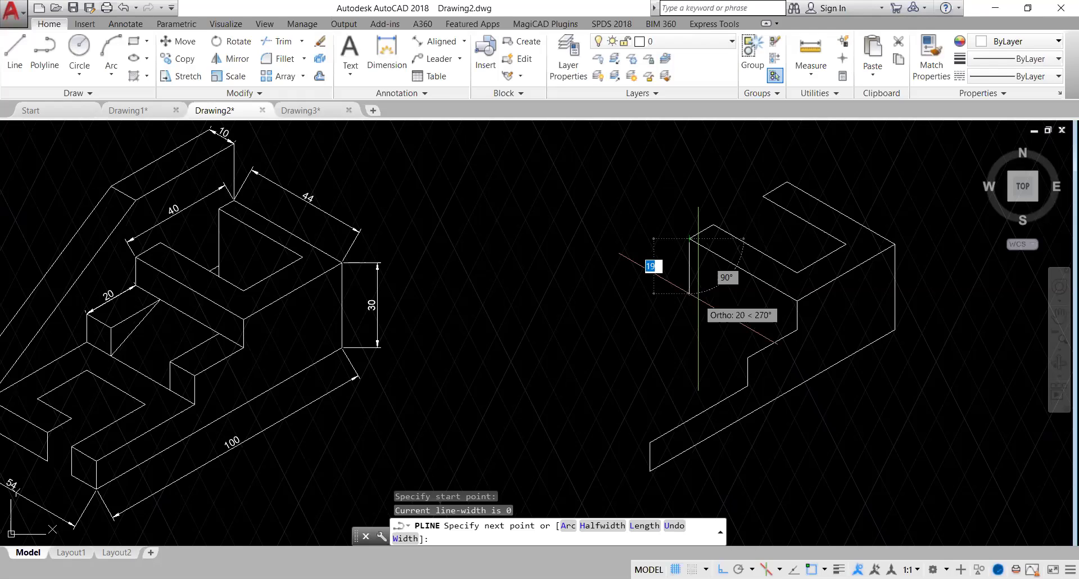
text(10)
key(Return)
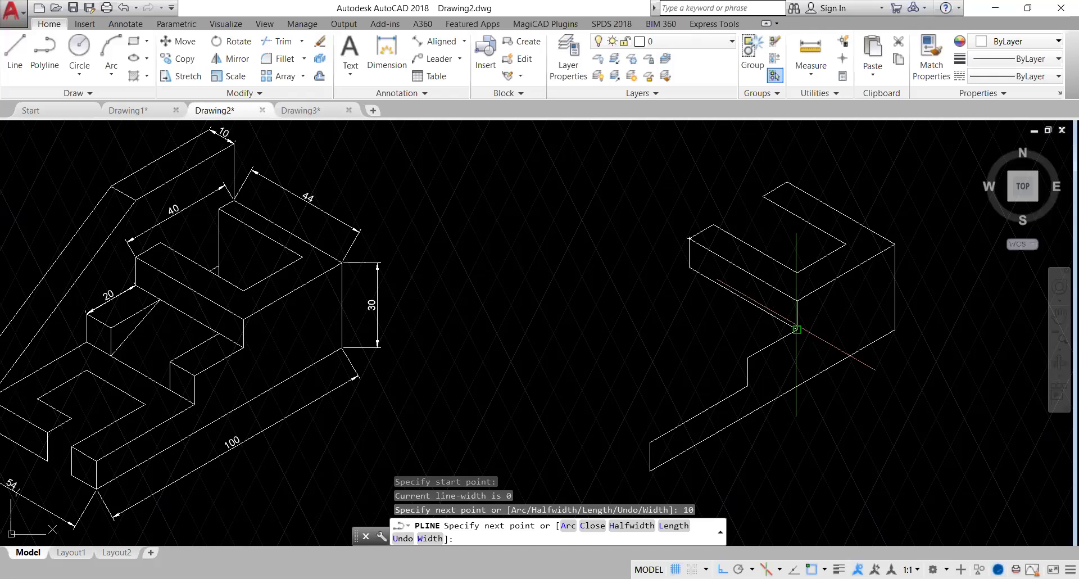
click(797, 329)
key(Return)
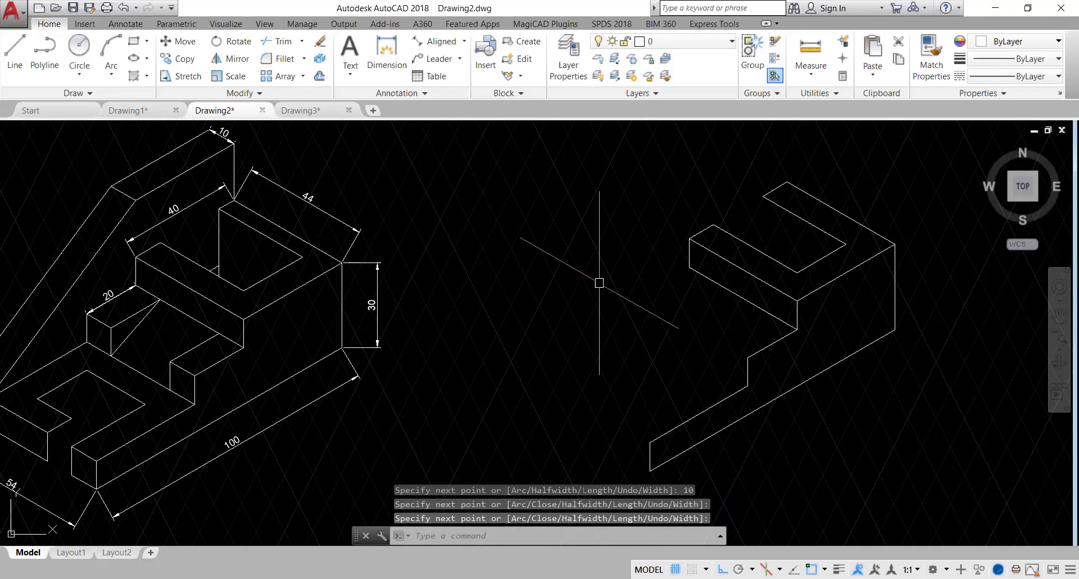
key(Return)
click(689, 267)
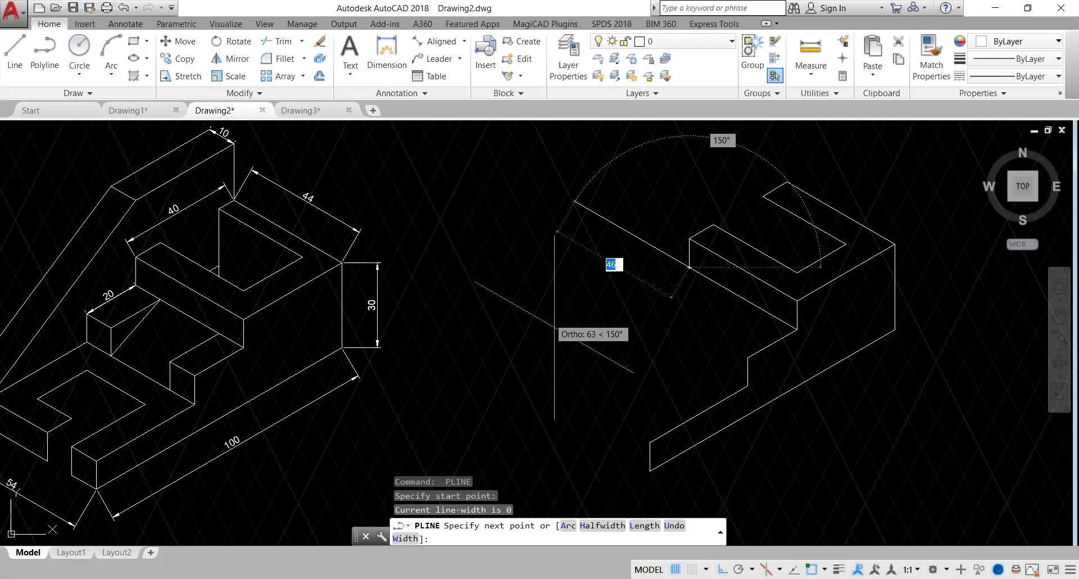
key(Escape)
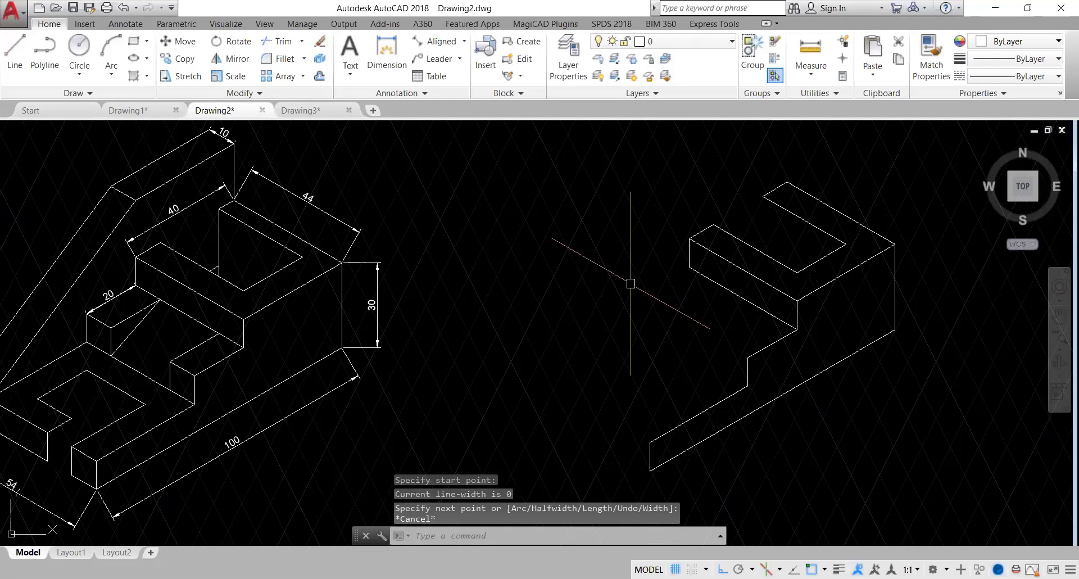
Switch the current isometric plane back to Top with ISOPLANE
text(ISOPLANE)
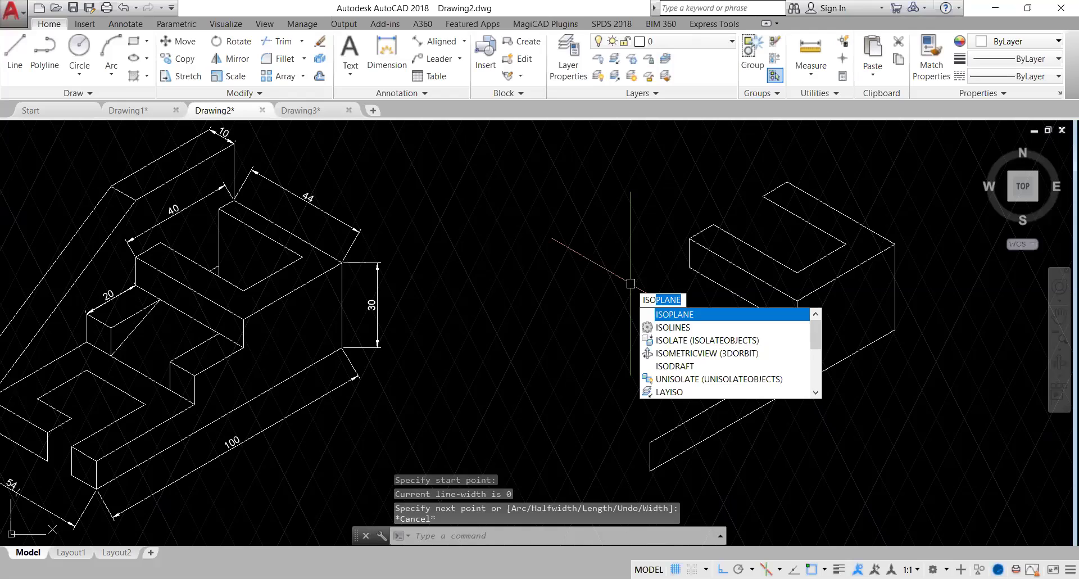
key(Return)
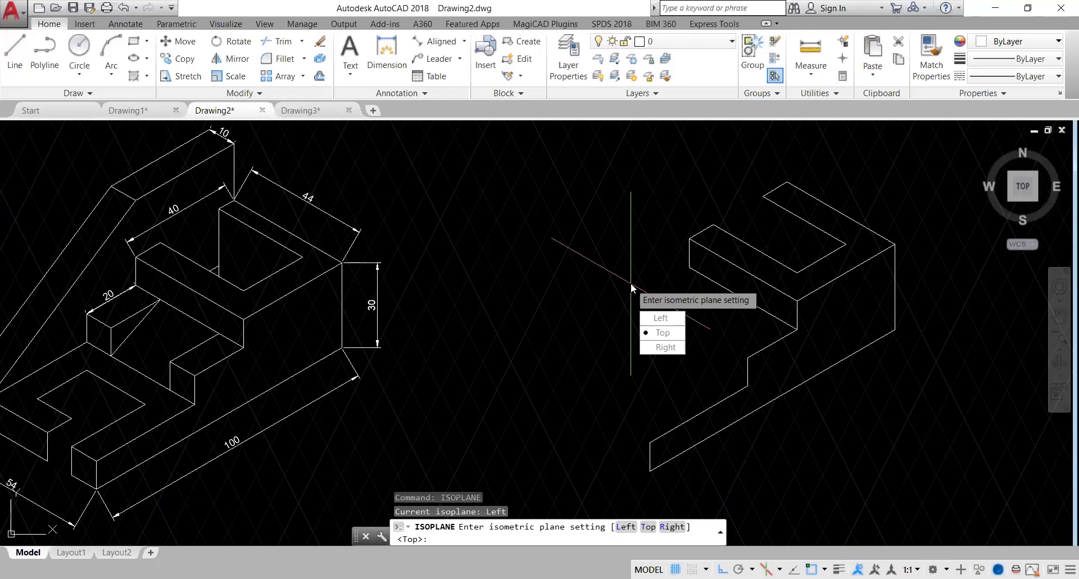
click(671, 333)
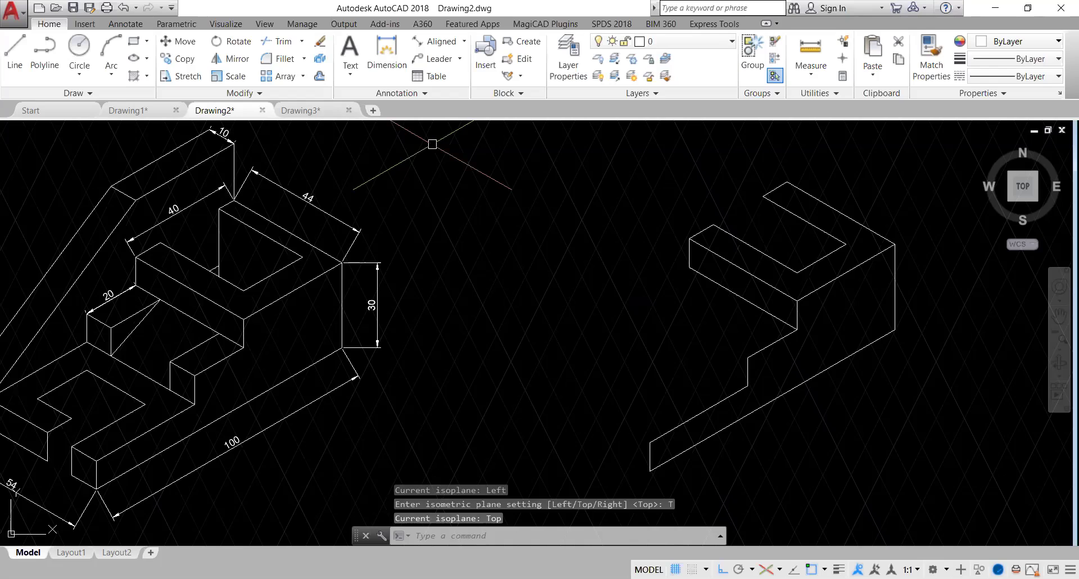
Draw a 20-unit polyline along 210° from the lower end of the front arm's short vertical edge
text(pl)
key(Return)
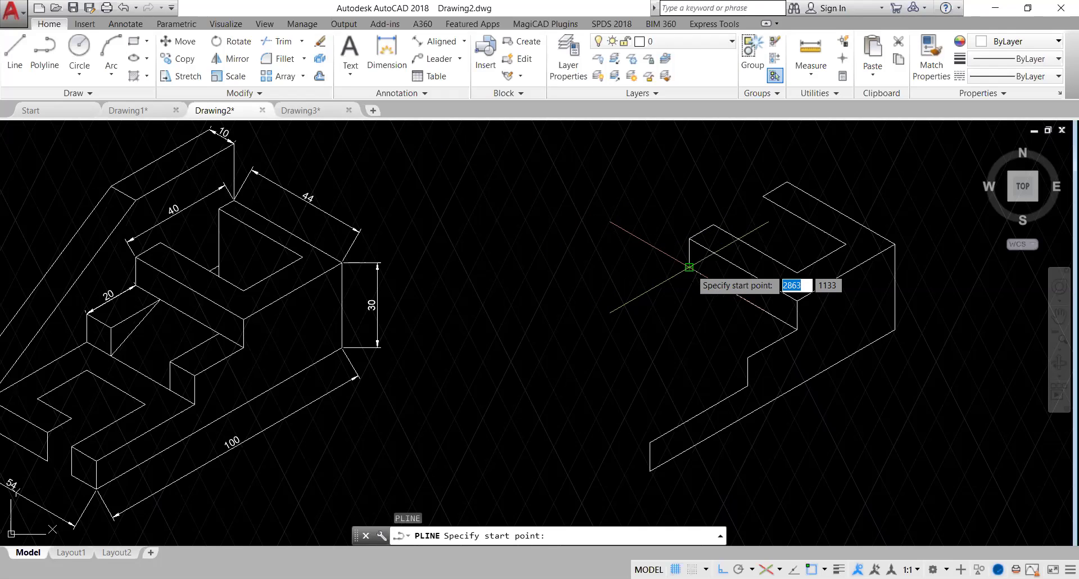
click(686, 265)
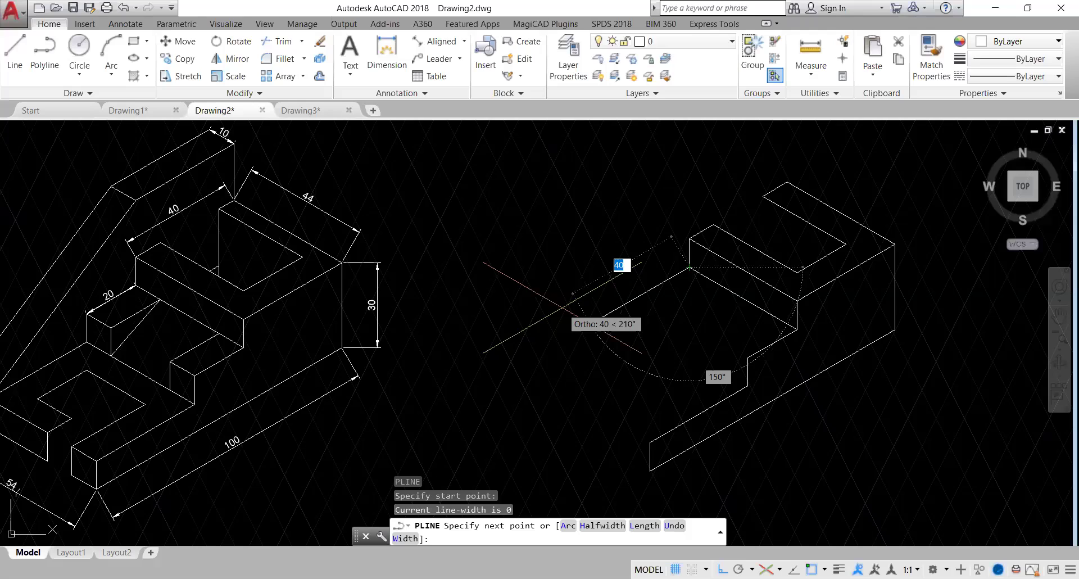
text(20)
key(Return)
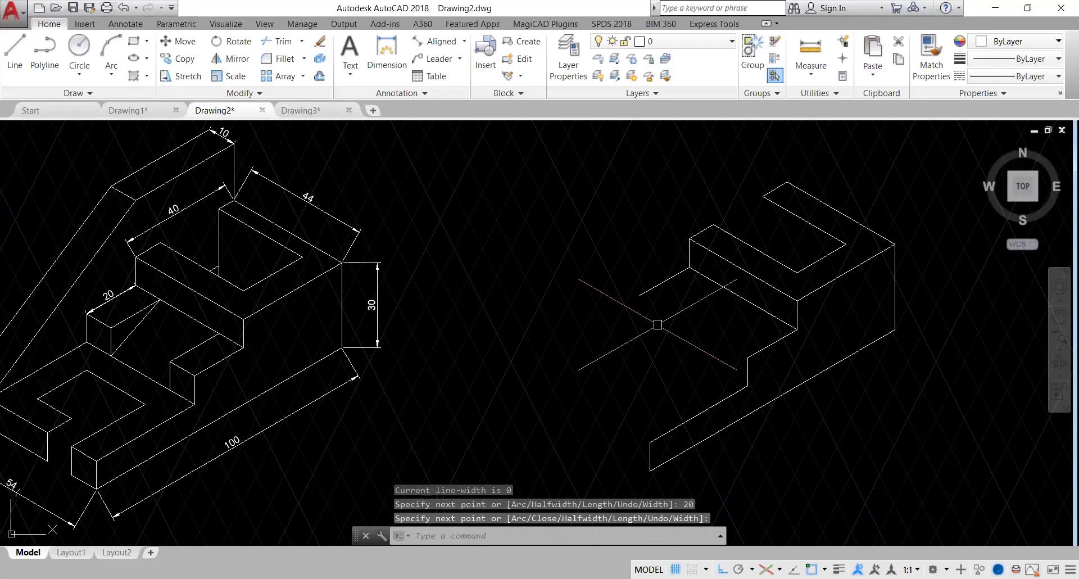
key(Return)
Draw a polyline from the free end of the 20-unit edge, 10 units along 330° and 20 units along 30° back to the step
key(Return)
click(639, 294)
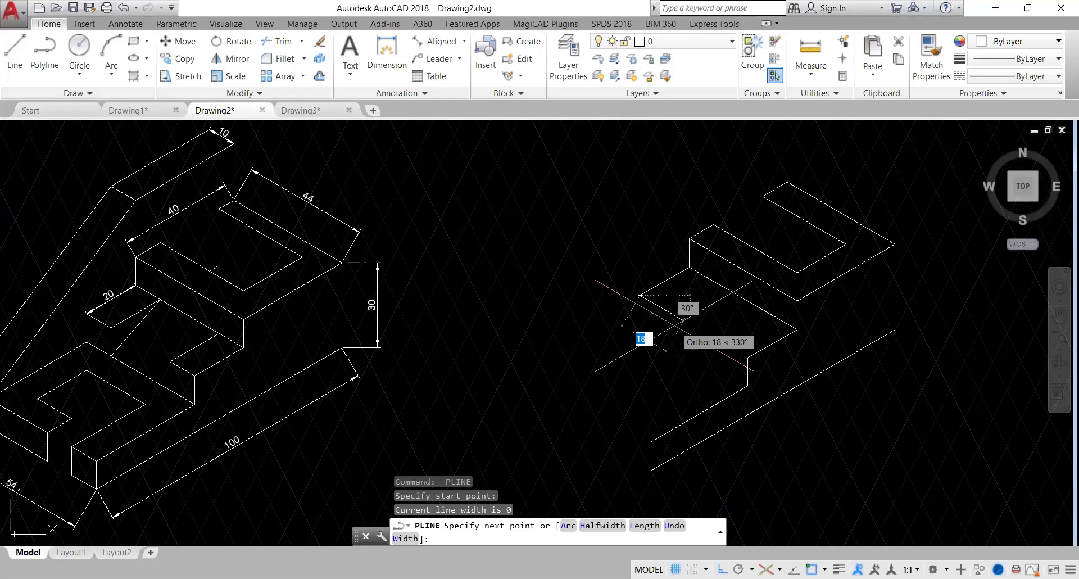
text(10)
key(Return)
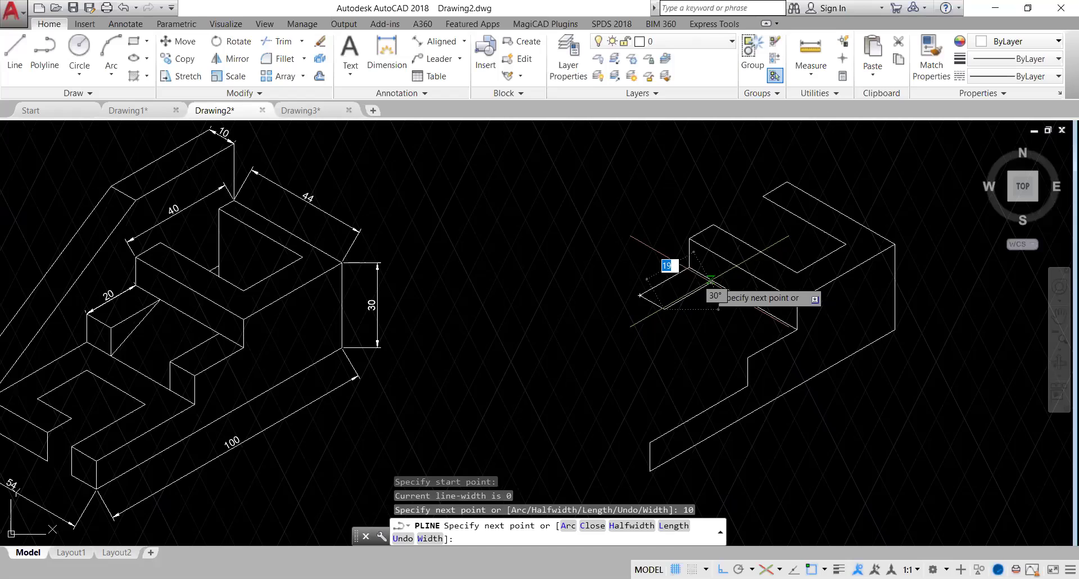
text(20)
key(Return)
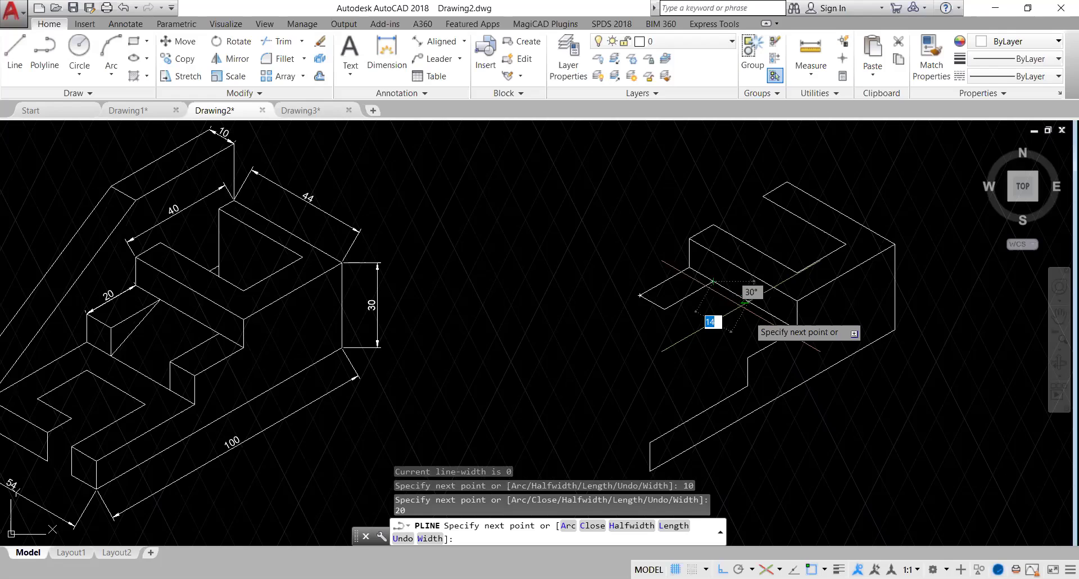
key(Return)
Draw a polyline from the front profile's lower step corner, 10 units along 150° and 20 units along 30°
key(Return)
click(744, 363)
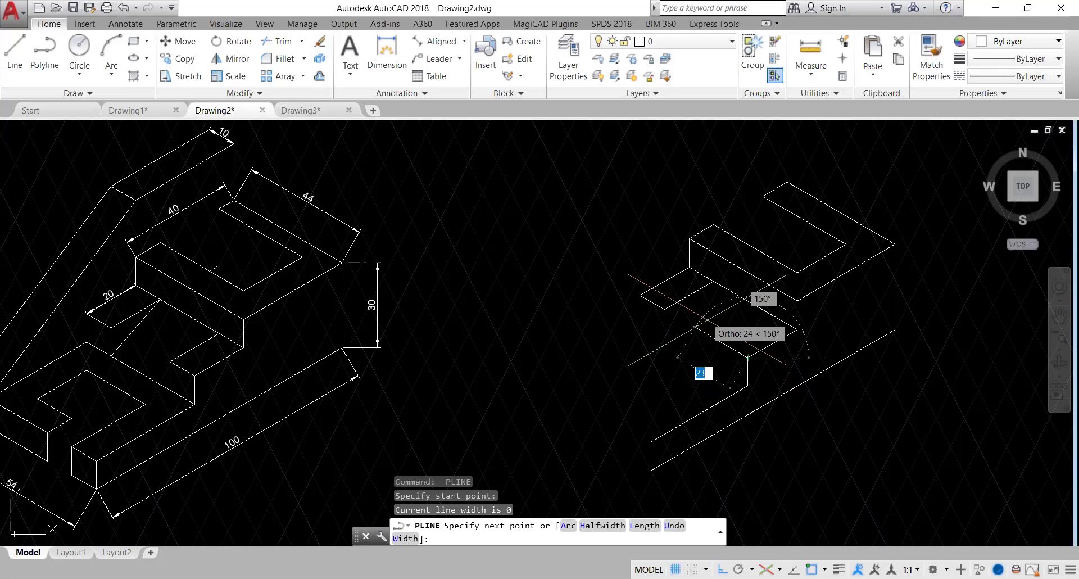
text(10)
key(Return)
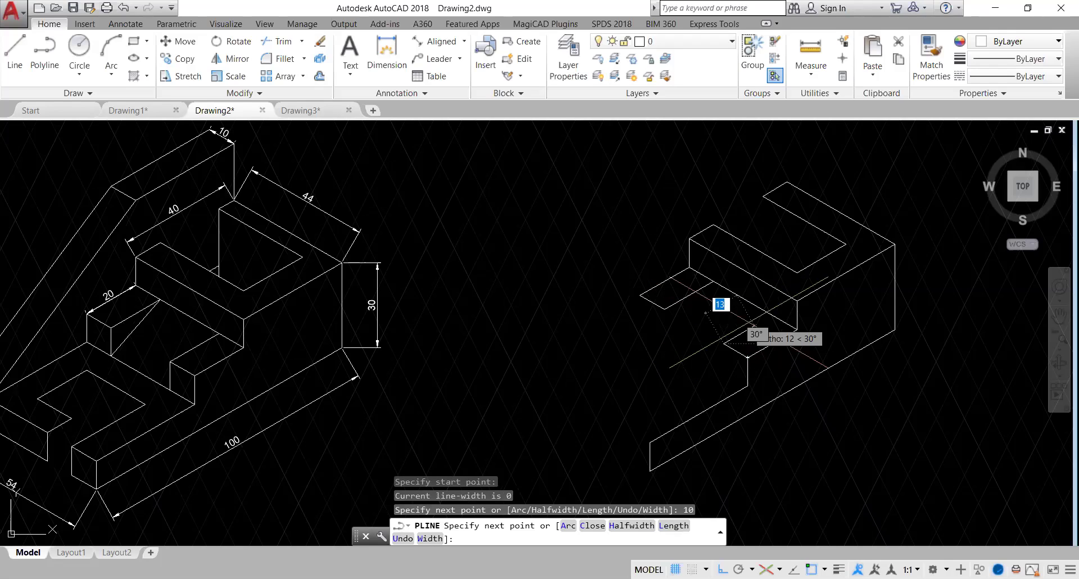
text(20)
key(Return)
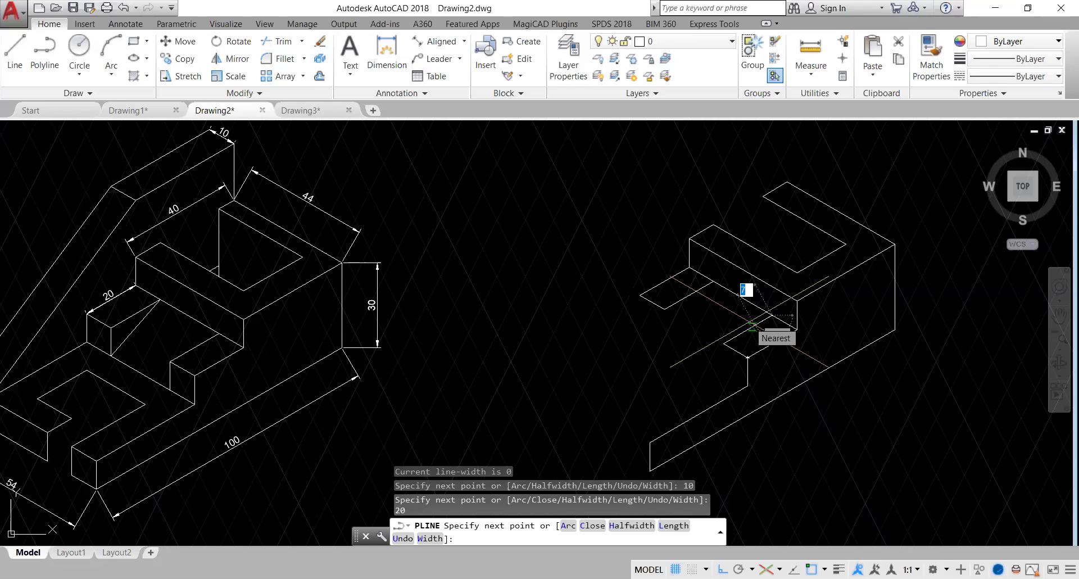
key(Return)
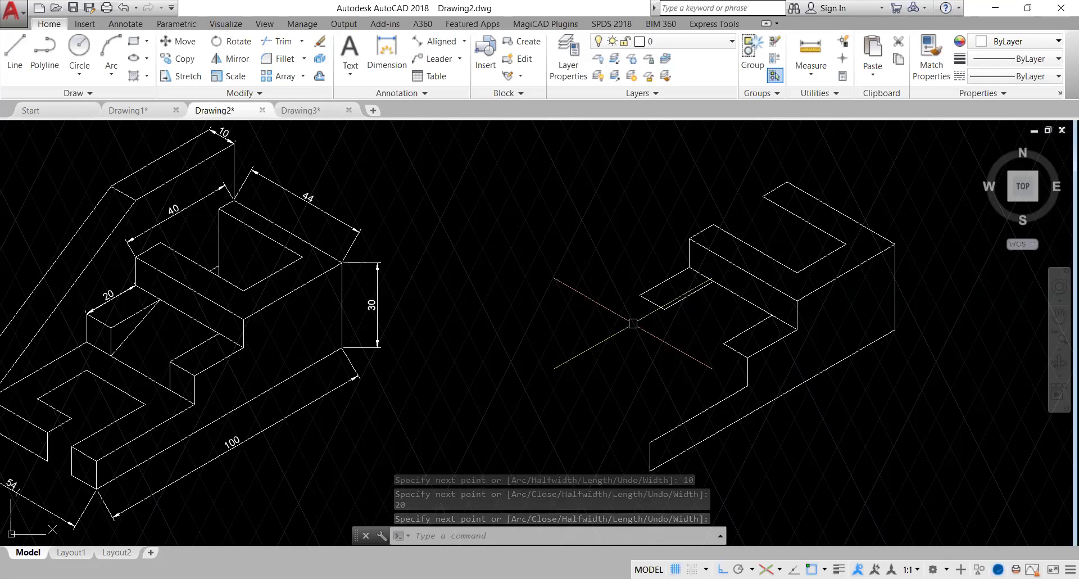
Set the current isometric plane to Left with the ISOPLANE command
text(ISOPLANE)
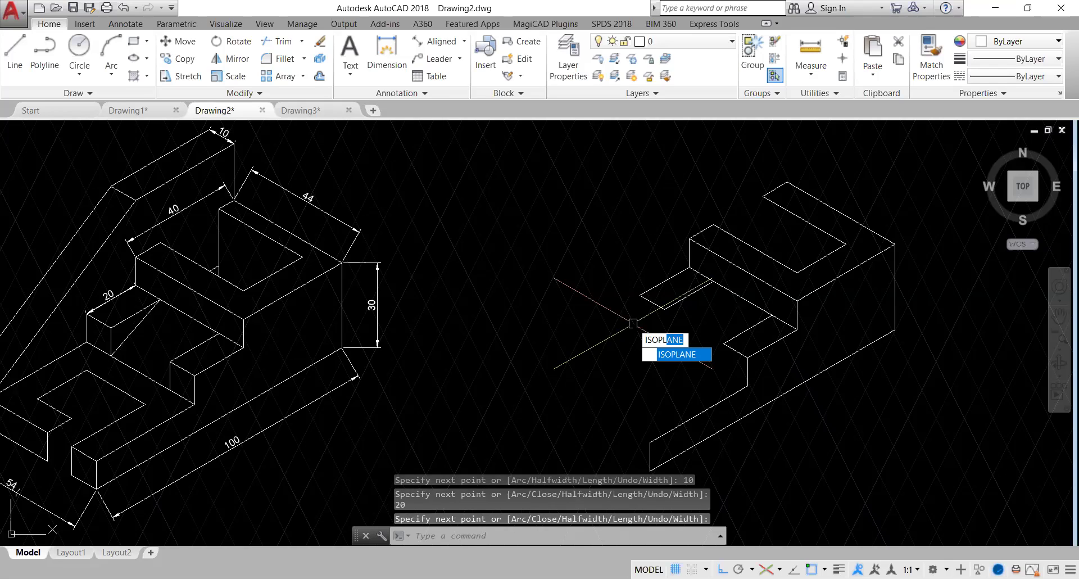
key(Return)
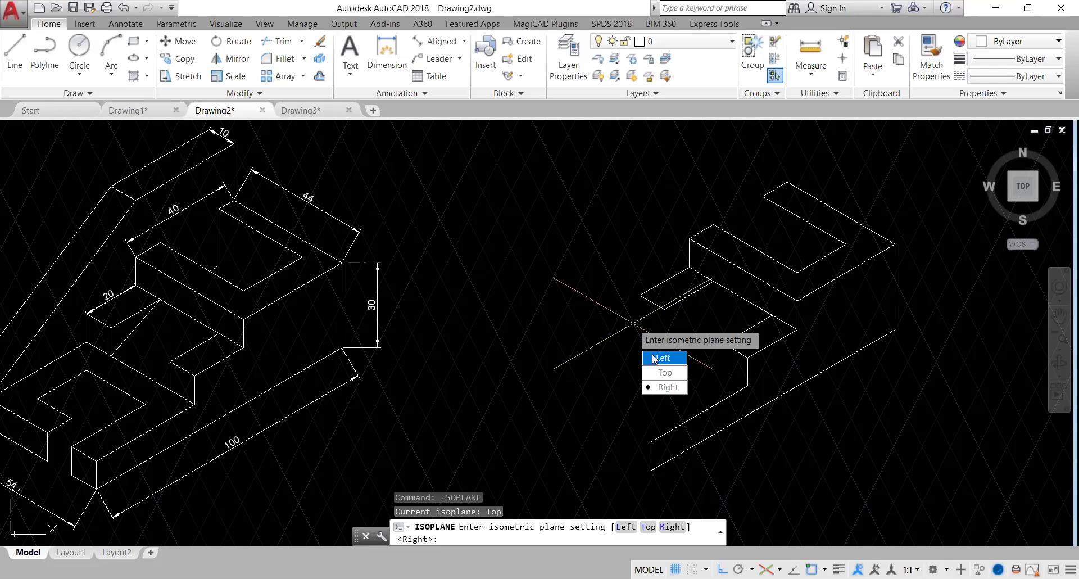
click(654, 359)
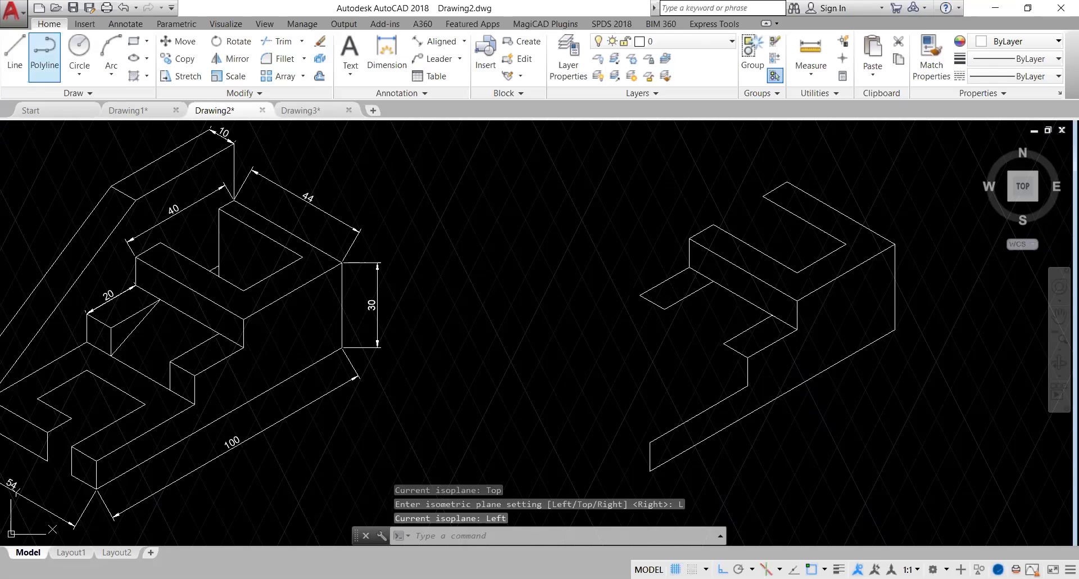
Outline the rear block's end face with a polyline 10 units down, 10 units along 330°, and up to its top corner
click(45, 53)
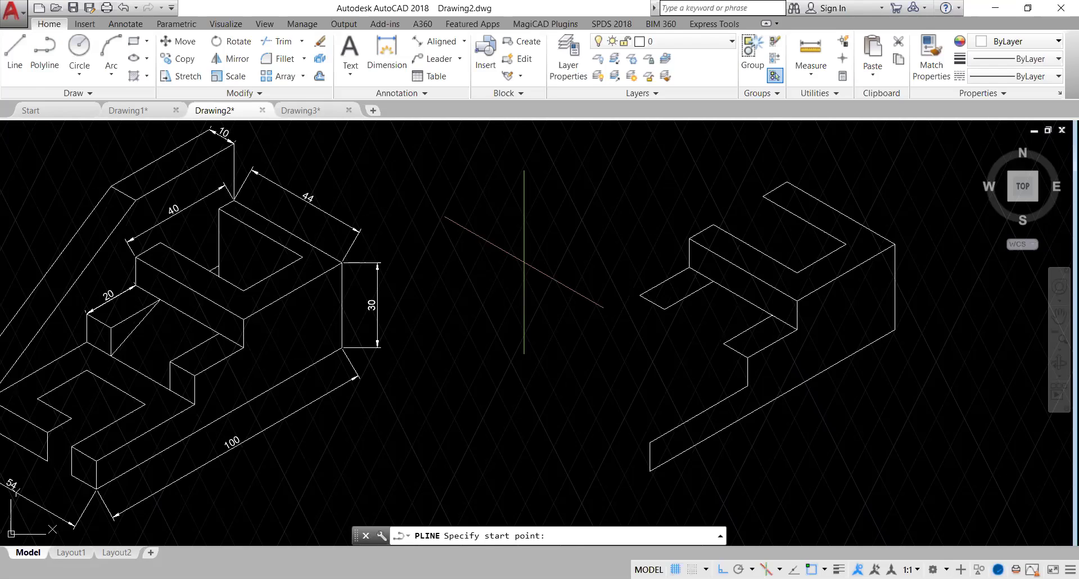
click(641, 295)
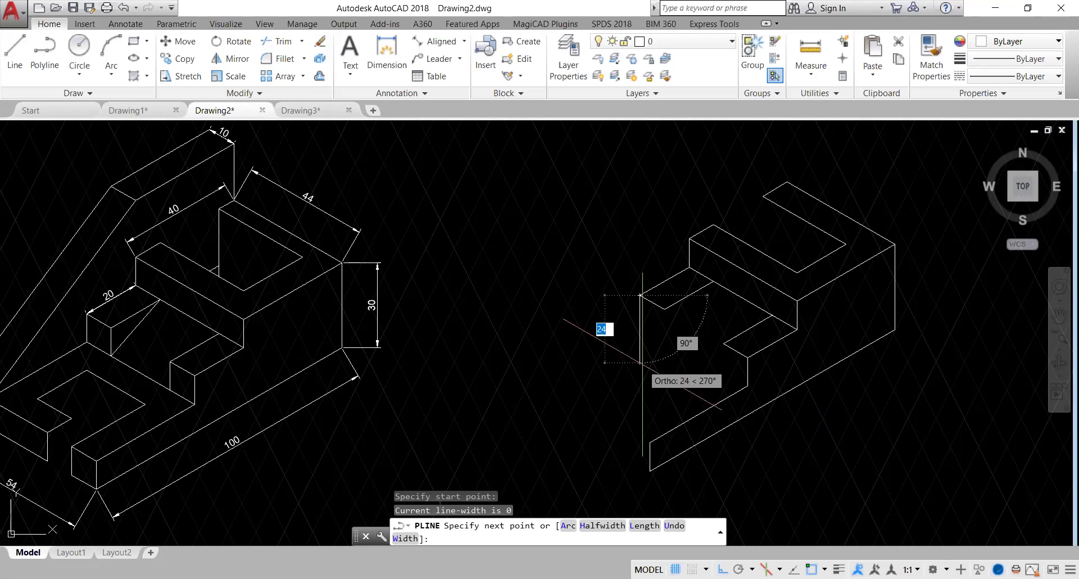
text(10)
key(Return)
text(5)
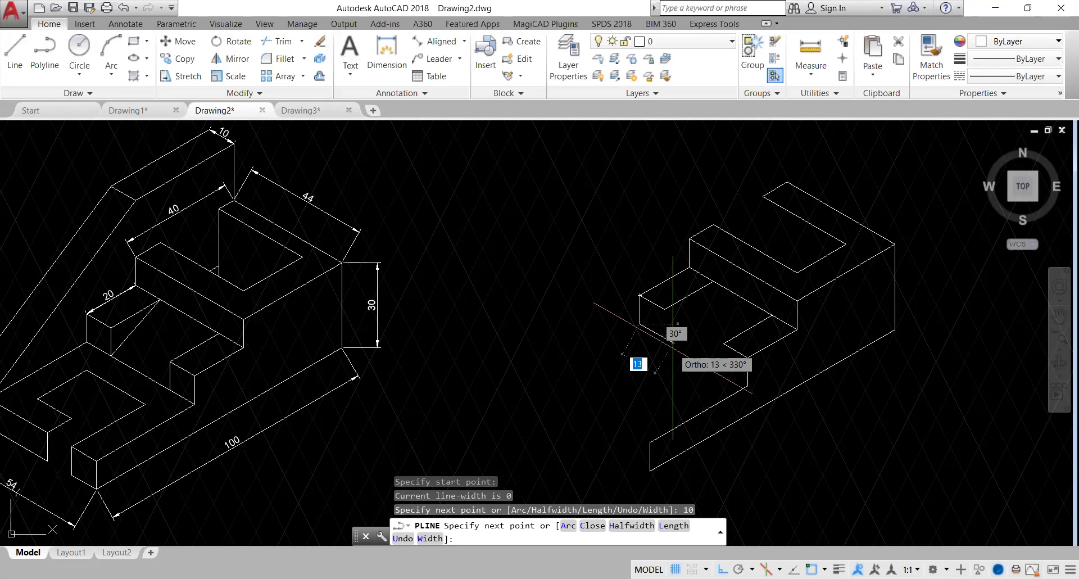
text(10)
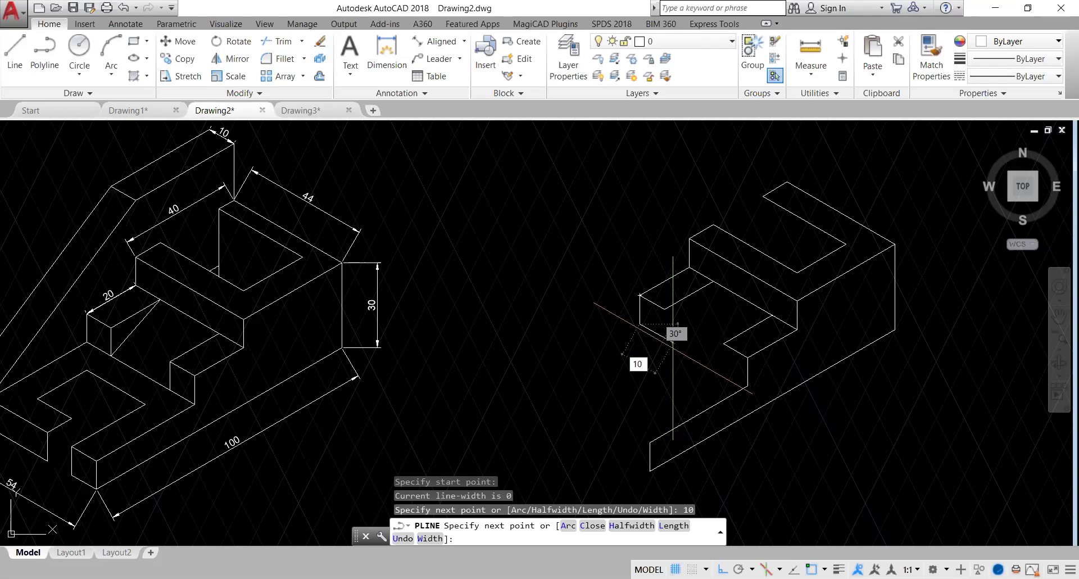
key(Return)
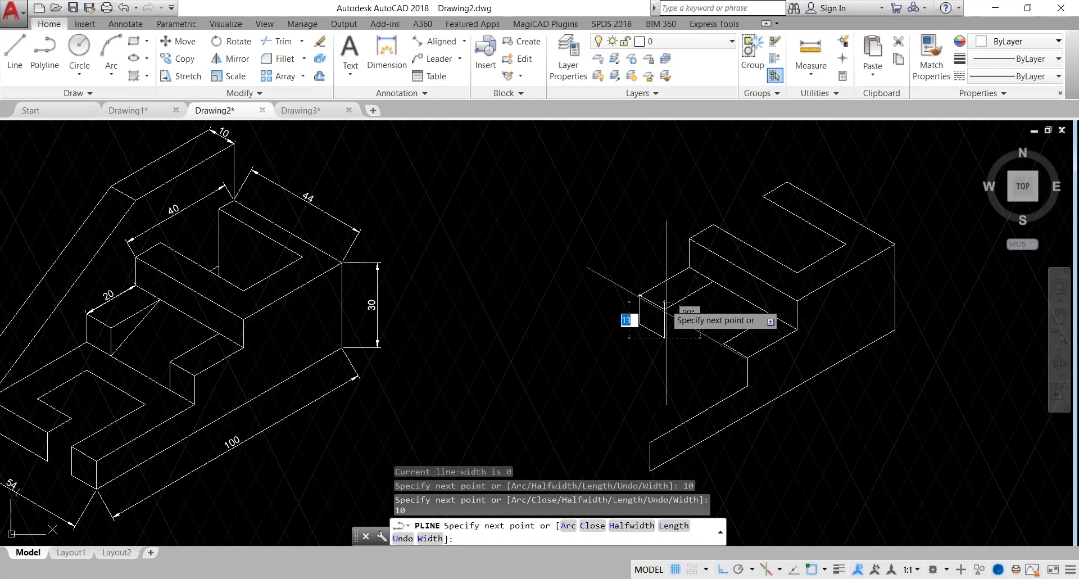
key(Escape)
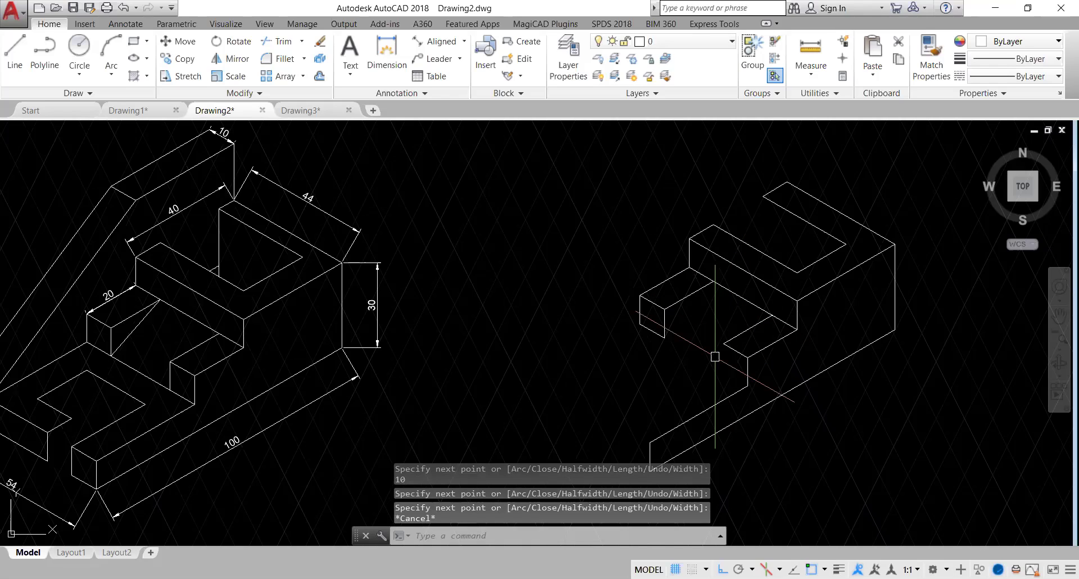
Draw a diagonal polyline from the rear block's lower front corner to the inner end of its 20-unit top edge
key(Return)
click(664, 338)
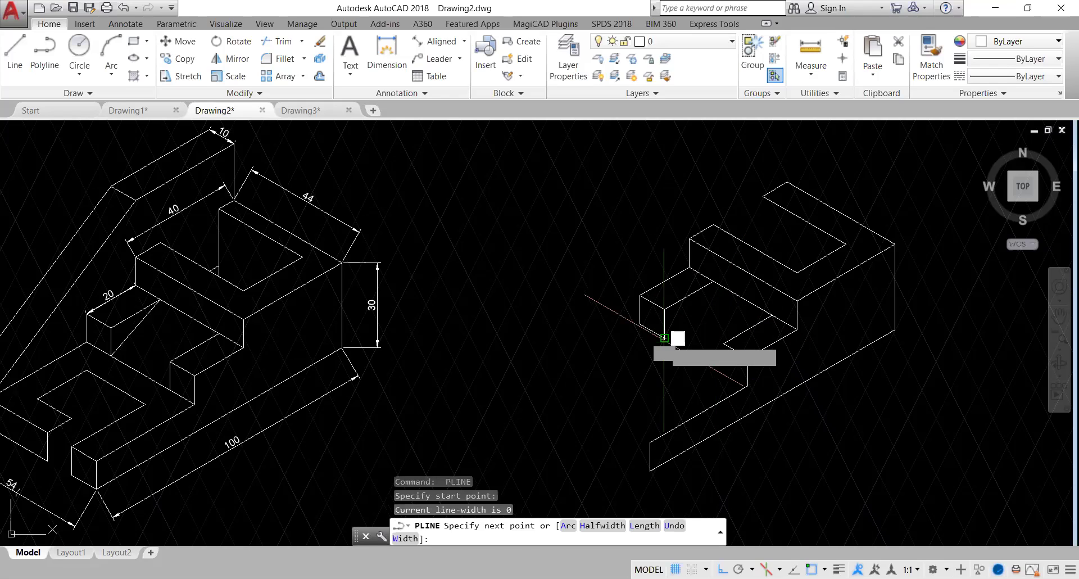
key(Return)
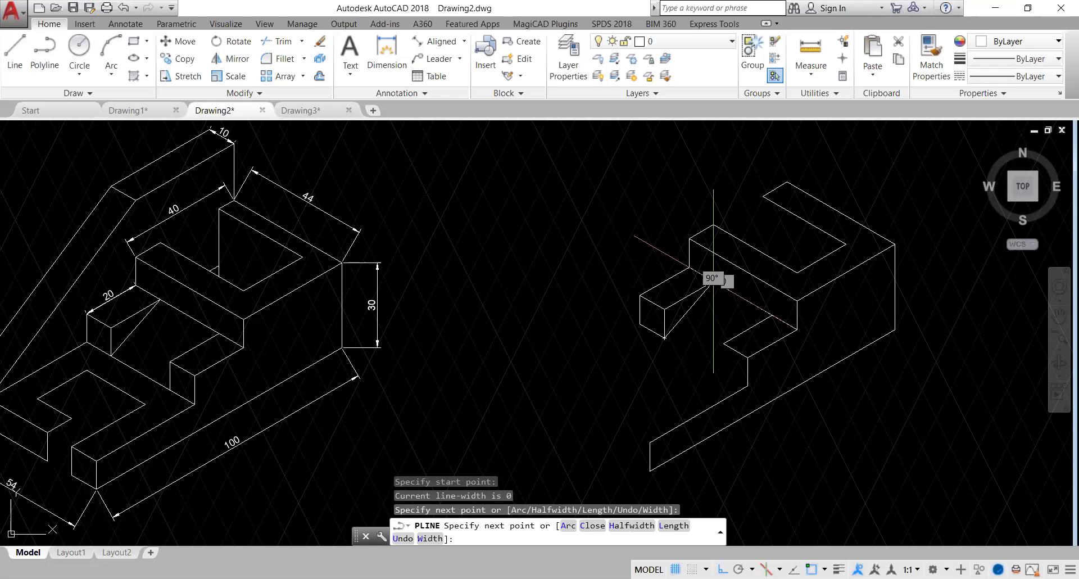
key(Escape)
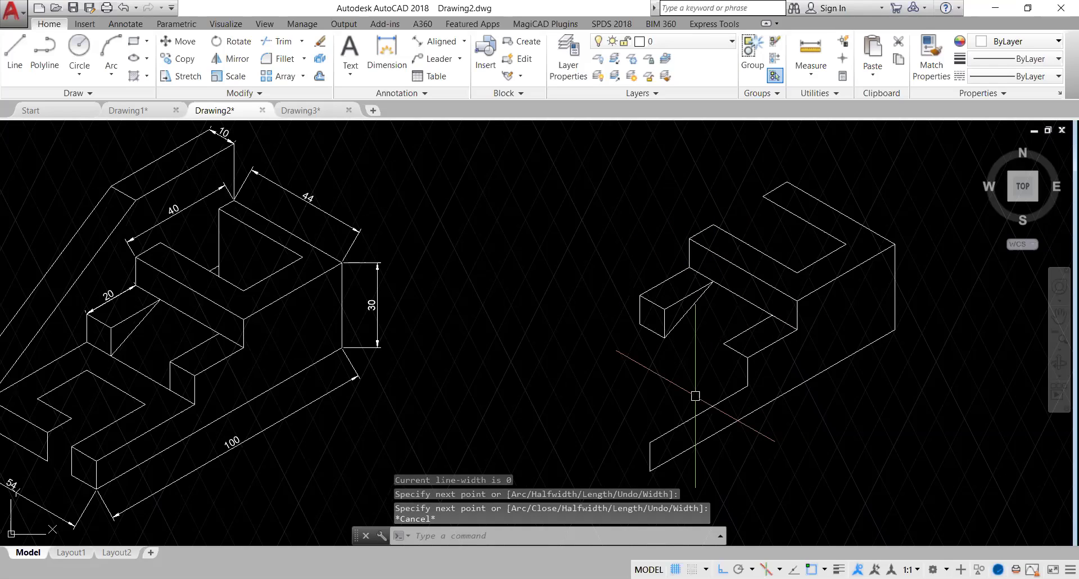
Draw a polyline 10 units down from the front block's inner top corner and across to the foot of the profile's lower step
key(Return)
click(724, 343)
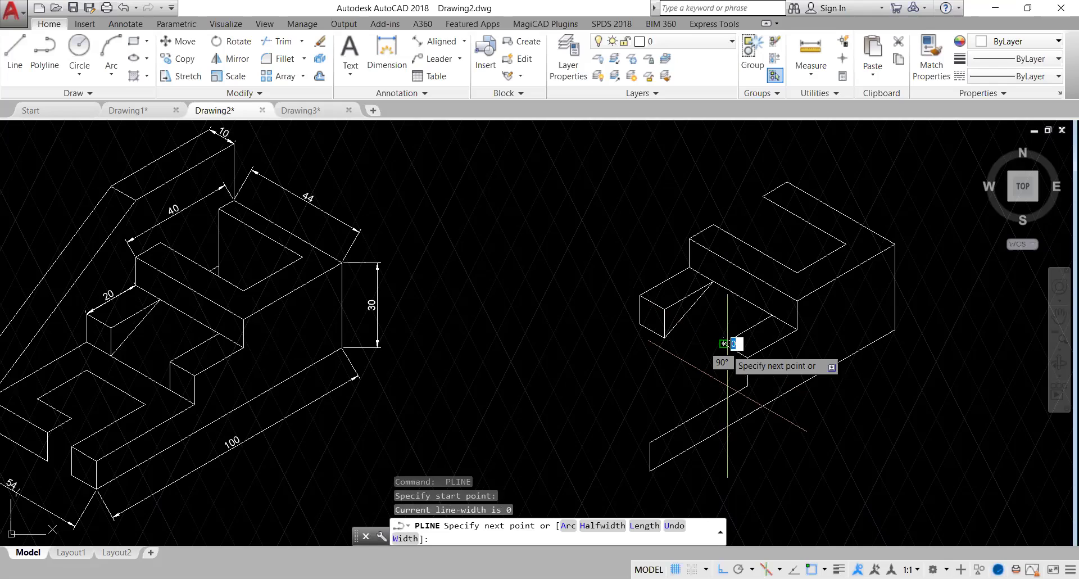
text(10)
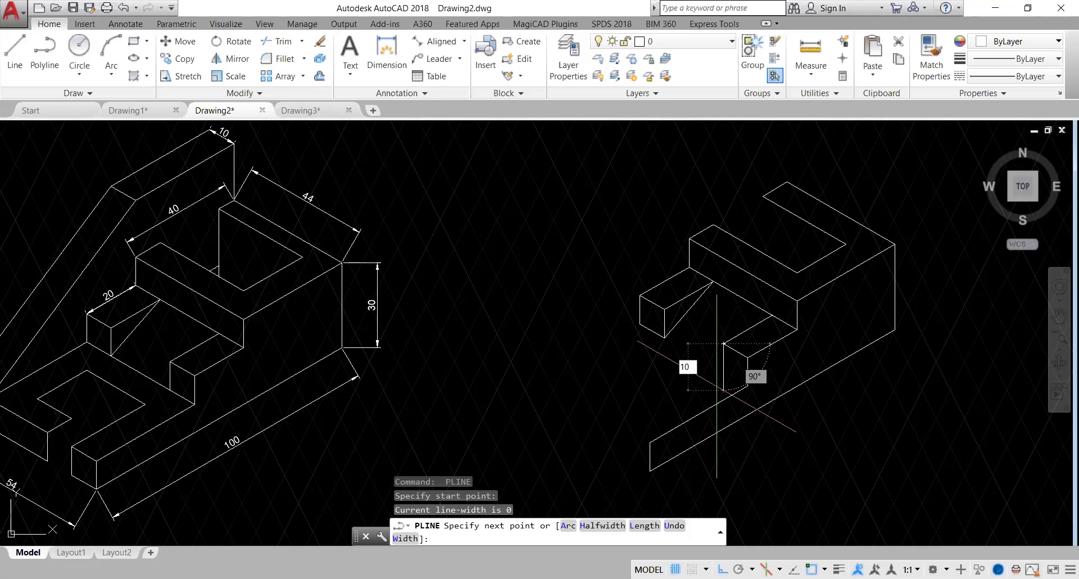
key(Return)
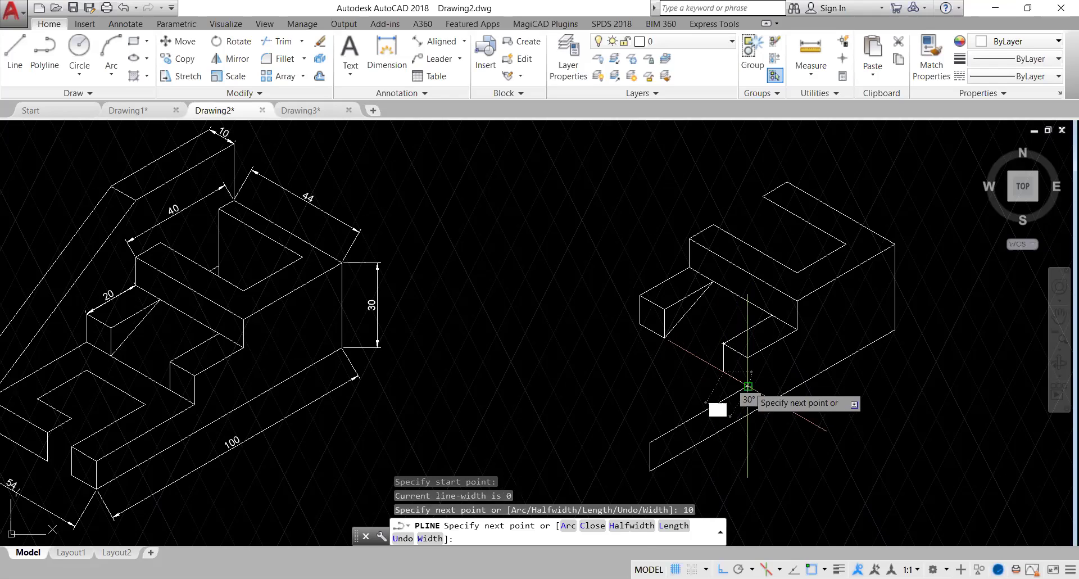
click(747, 386)
key(Escape)
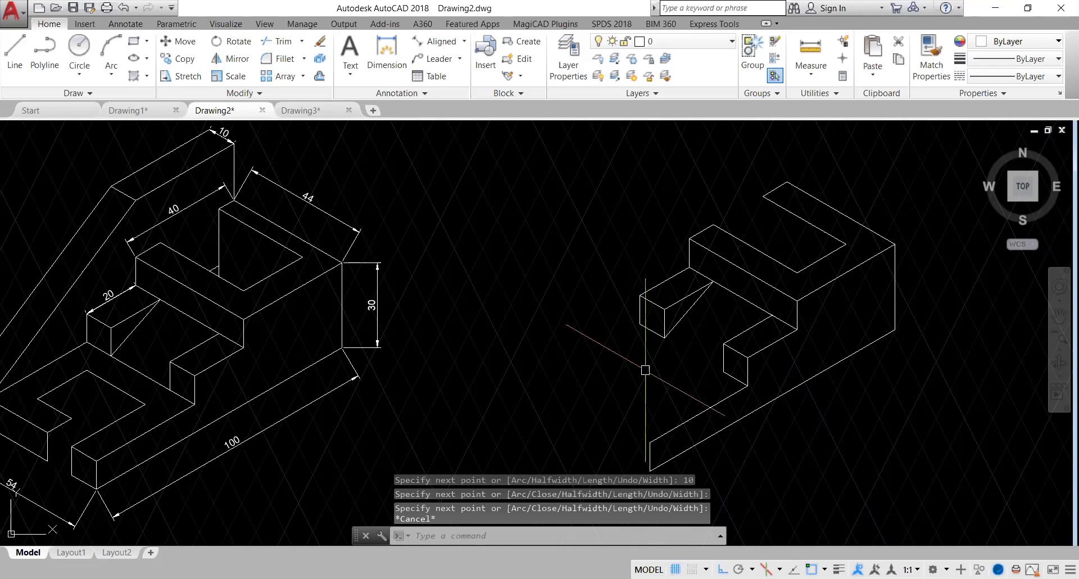
Connect the lower front corner of the rear block to the lower inner corner of the front block with a polyline
key(Return)
click(664, 337)
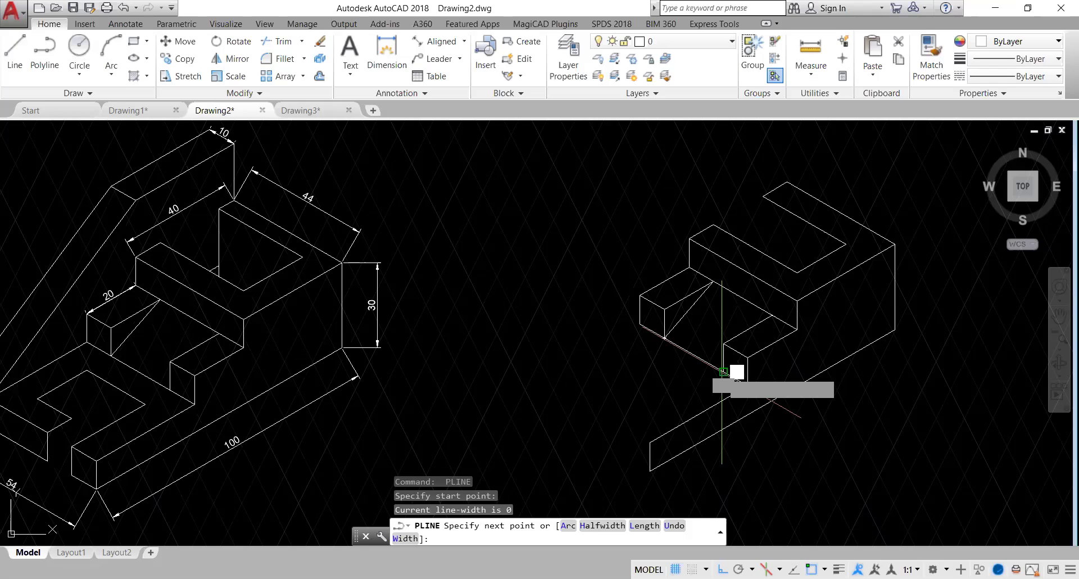
click(724, 371)
key(Return)
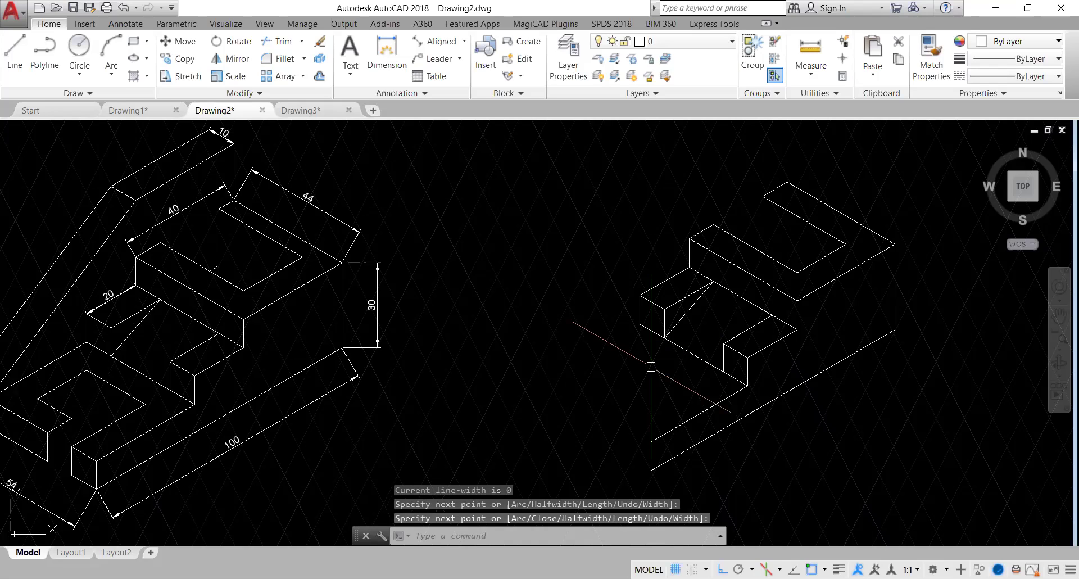
Start a polyline and switch the isometric plane to Top within it using the transparent 'ISOPLANE command
key(Return)
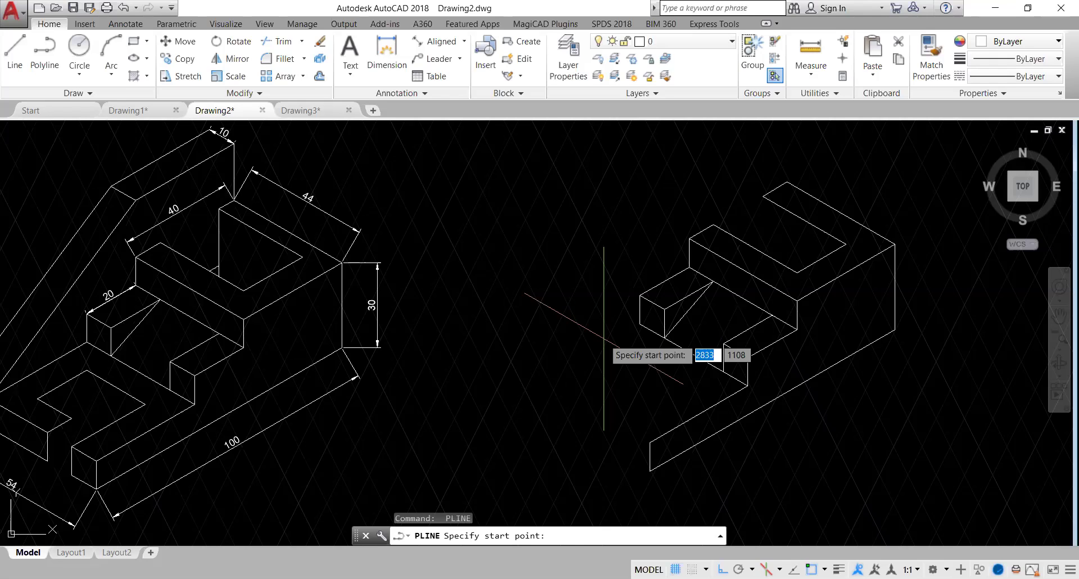
text(')
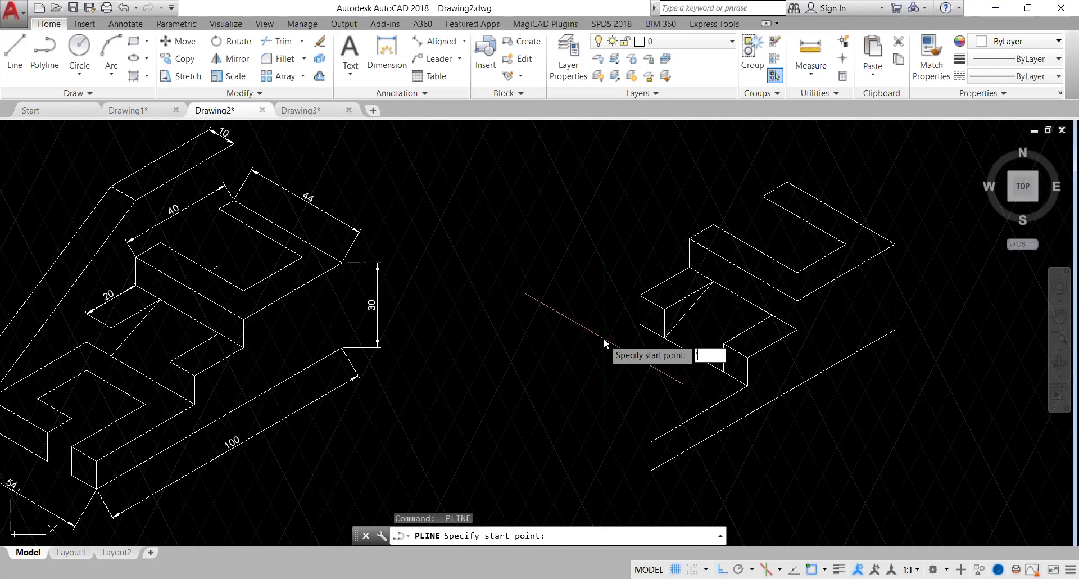
text(isoplane)
key(Return)
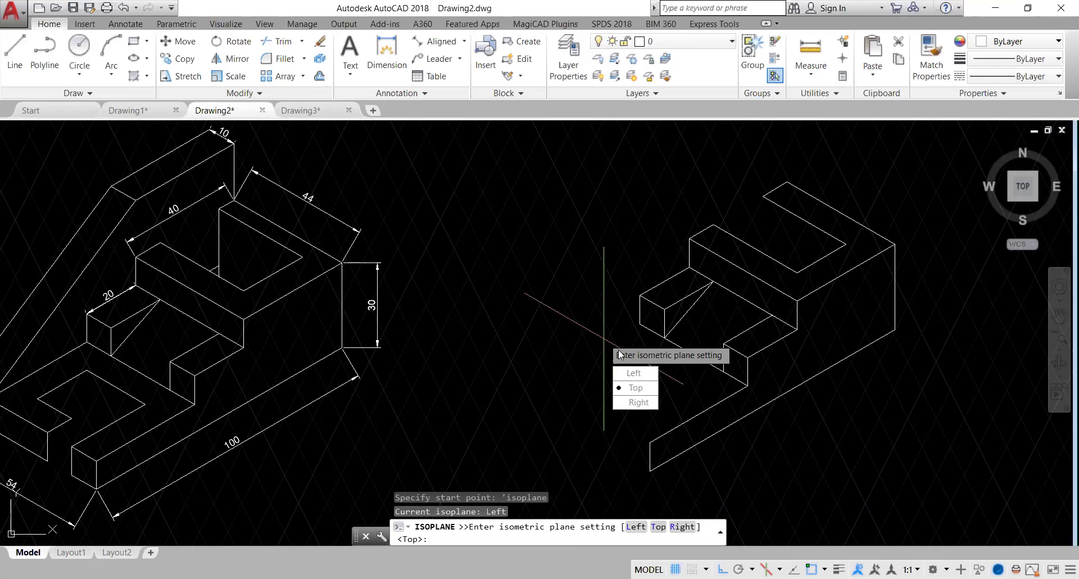
click(638, 389)
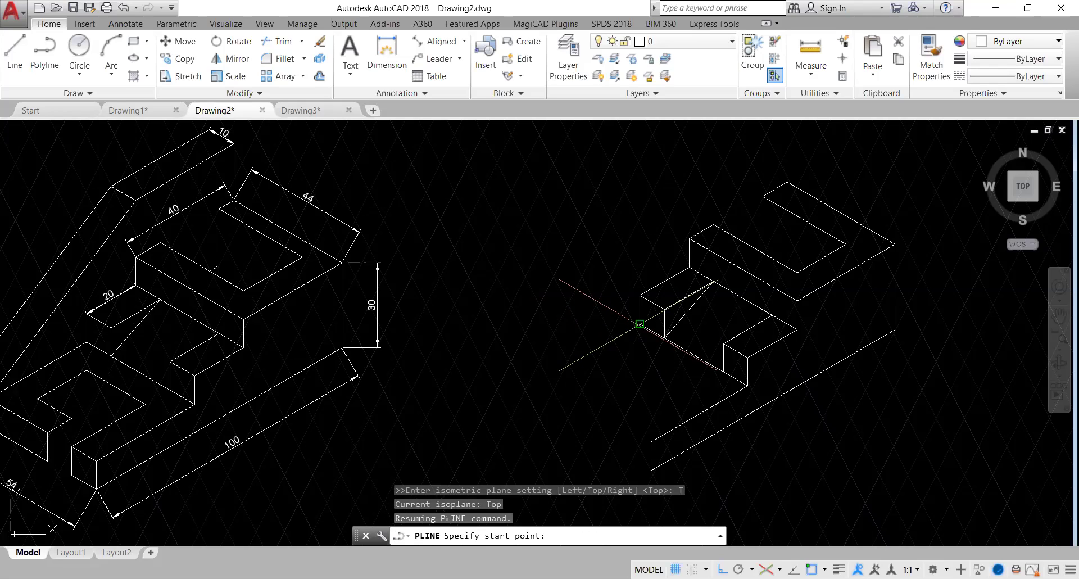
Draw the base's rear edge about 50 units along 210° from the rear block's lower outer corner
click(639, 324)
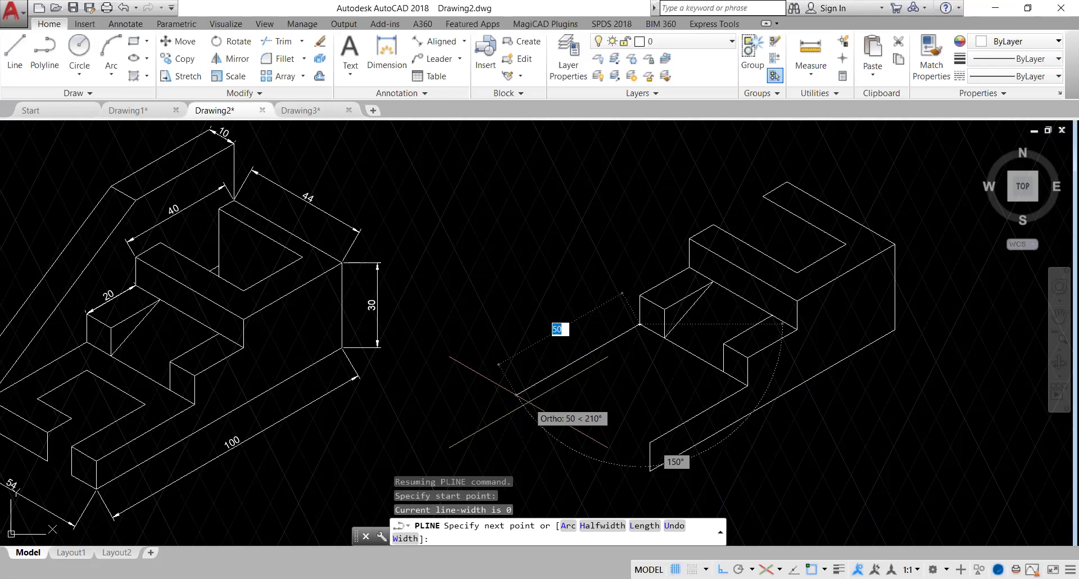
click(528, 402)
key(Escape)
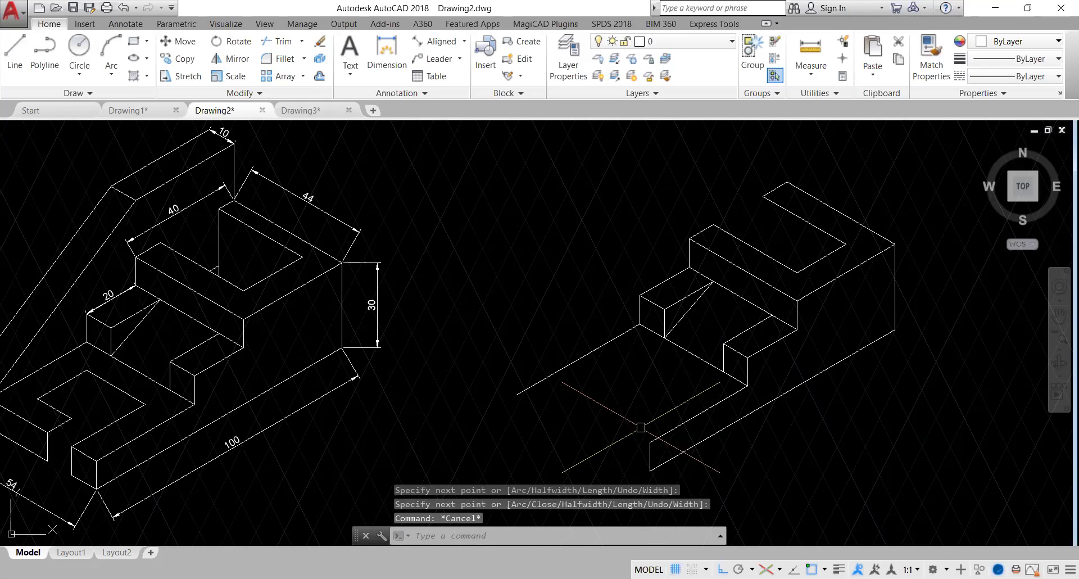
Draw a 10-unit polyline along 150° from the upper end of the short vertical edge at the base's front tip
key(Return)
click(650, 443)
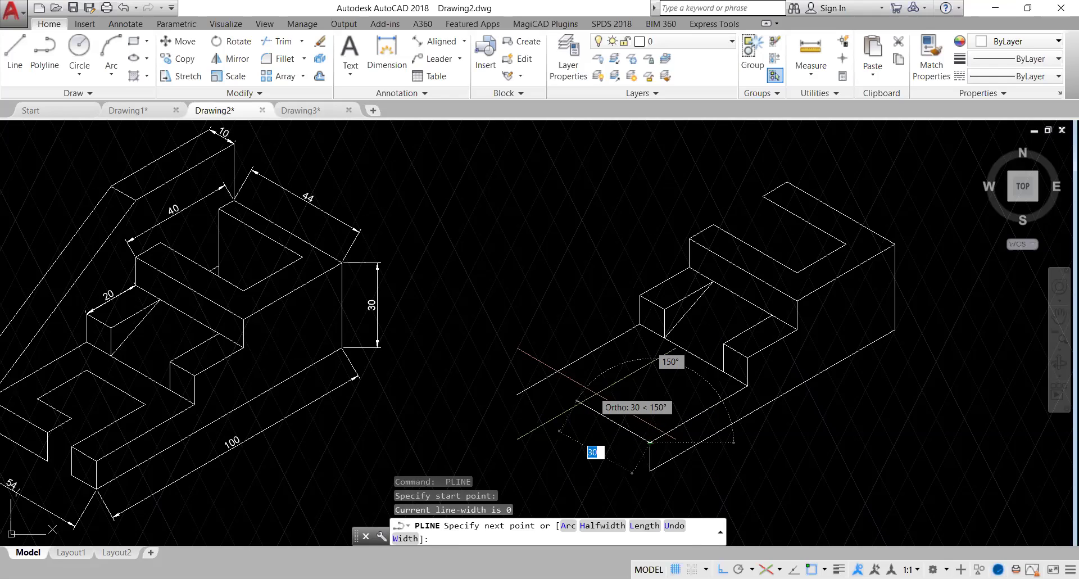
text(10)
key(Return)
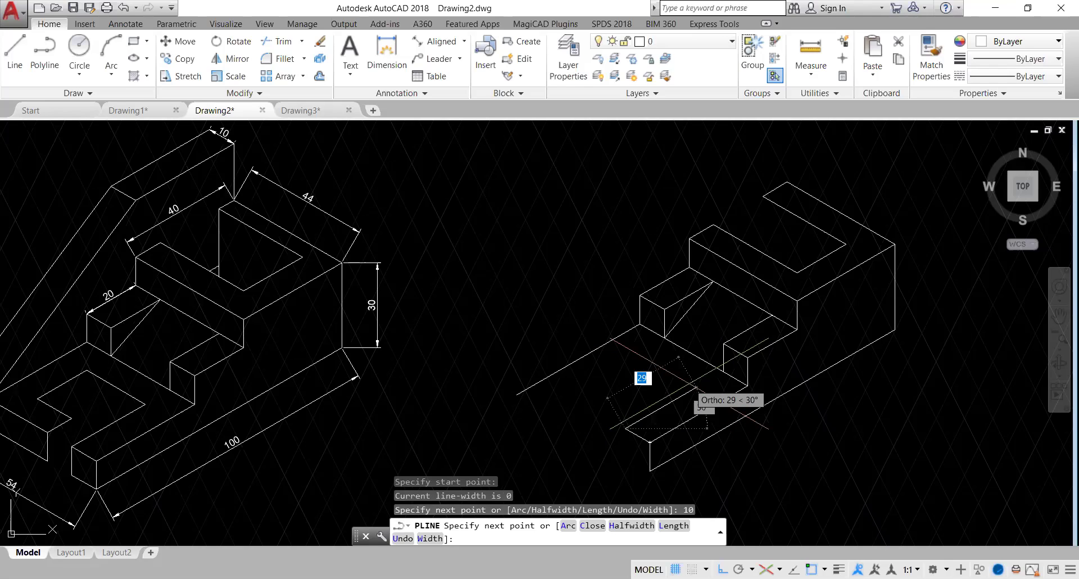
key(Escape)
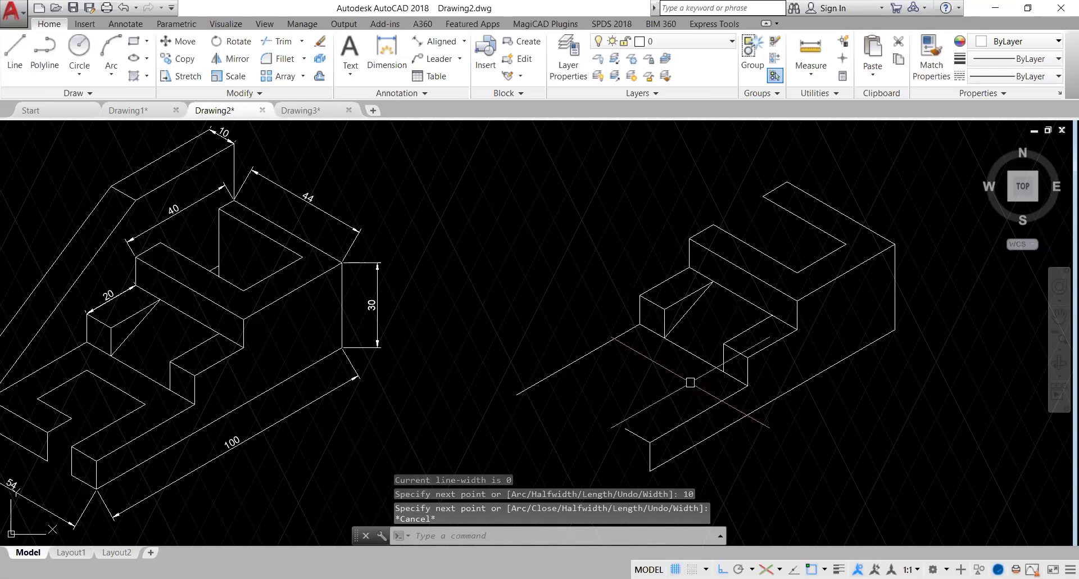
Try a 40-unit polyline segment along 30° from the open end of the base tip's 10-unit edge, and undo that segment
text(p)
key(Return)
mouse_move(523, 367)
mouse_down()
mouse_move(578, 337)
mouse_move(578, 313)
mouse_up()
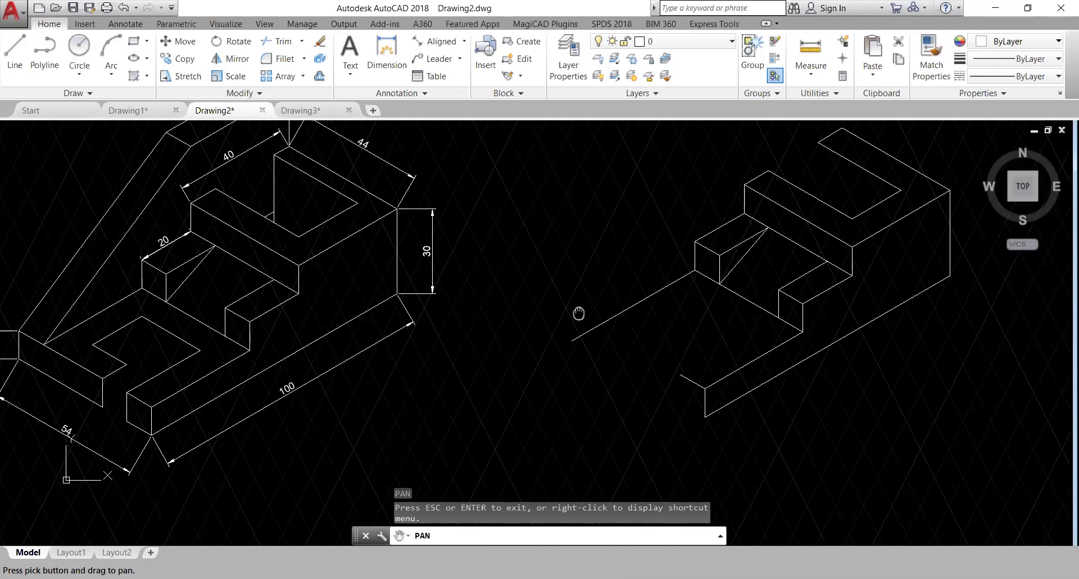
mouse_move(151, 420)
mouse_down()
mouse_move(194, 404)
mouse_move(197, 422)
mouse_up()
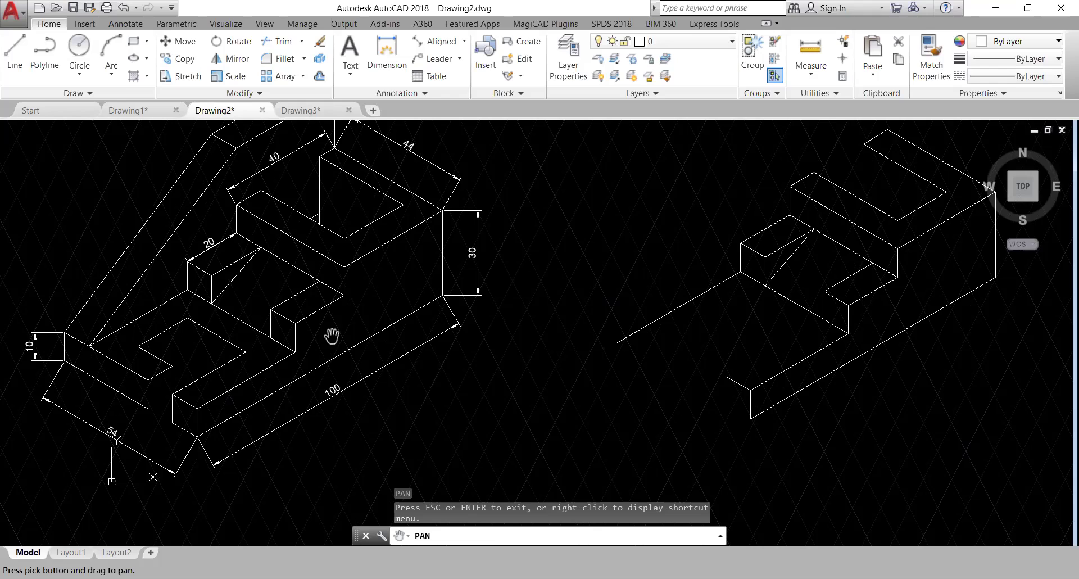
key(Escape)
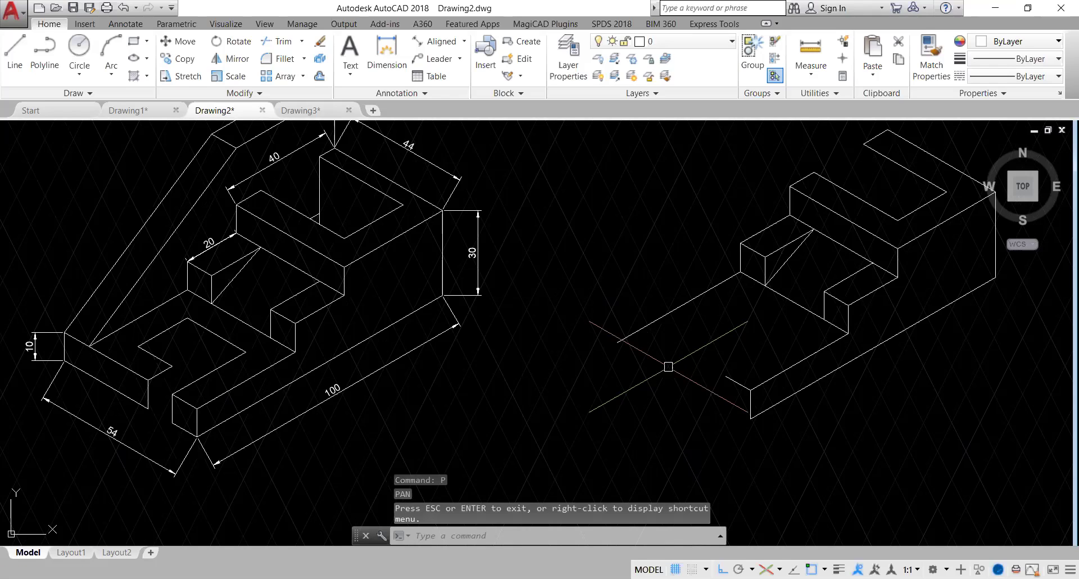
click(46, 56)
click(726, 375)
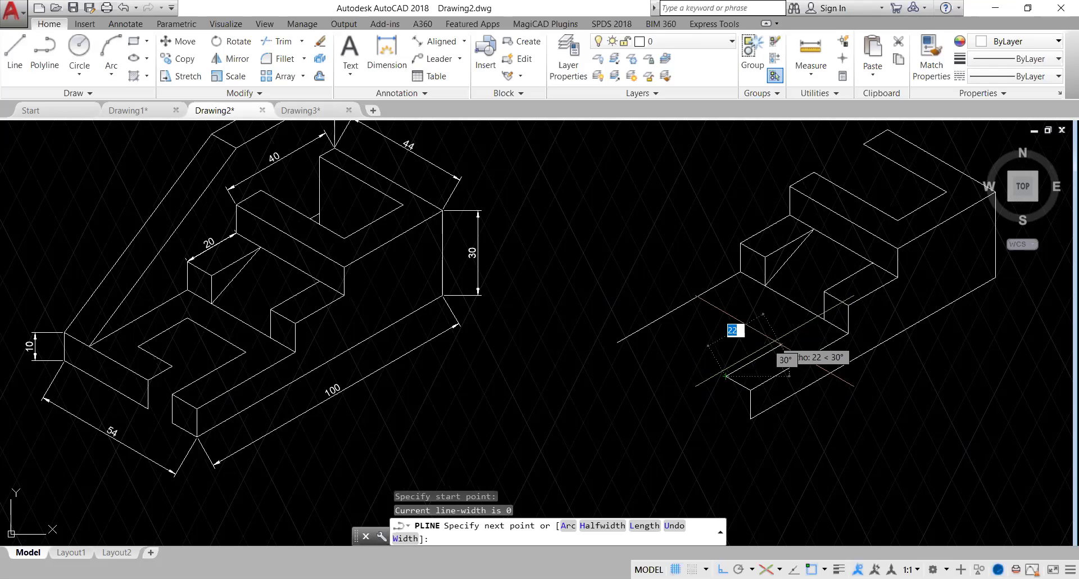
text(40)
key(Return)
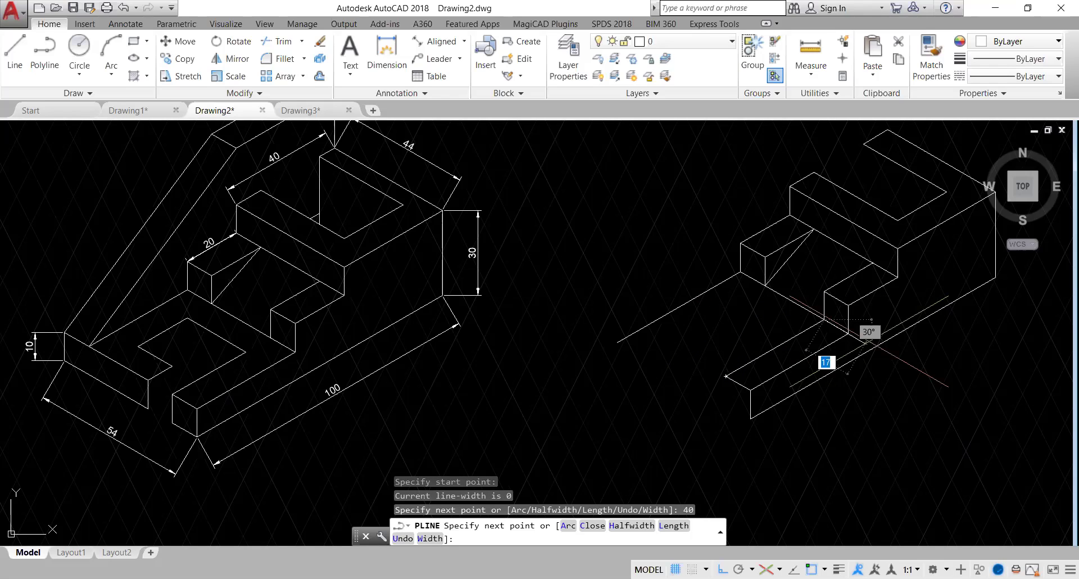
key(ctrl+z)
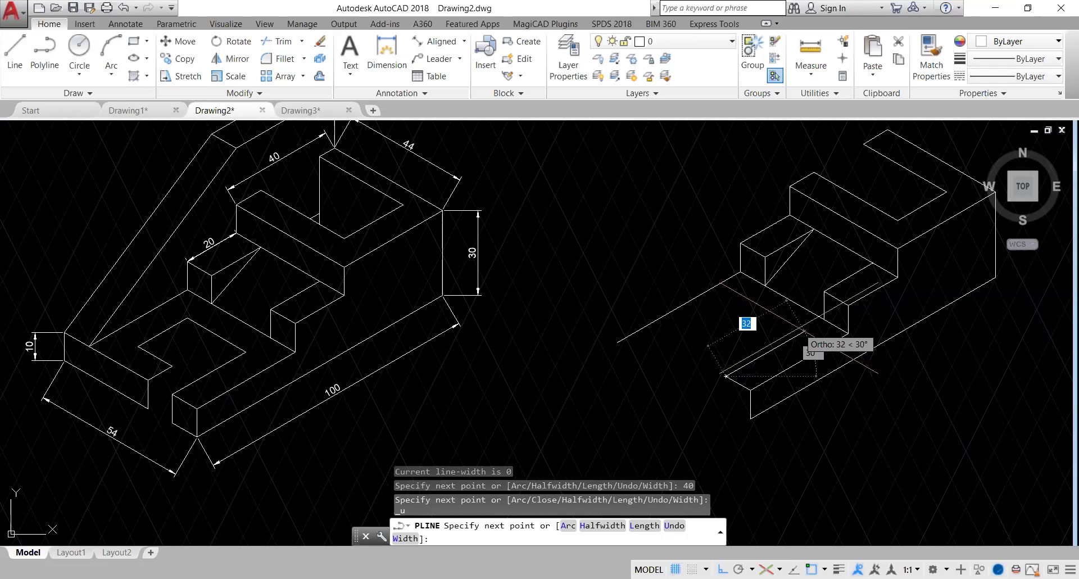
Draw the base's slot outline with segments of 30 along 30°, 24 along 150°, 24 along 210° and a short one along 330°
text(30)
key(Return)
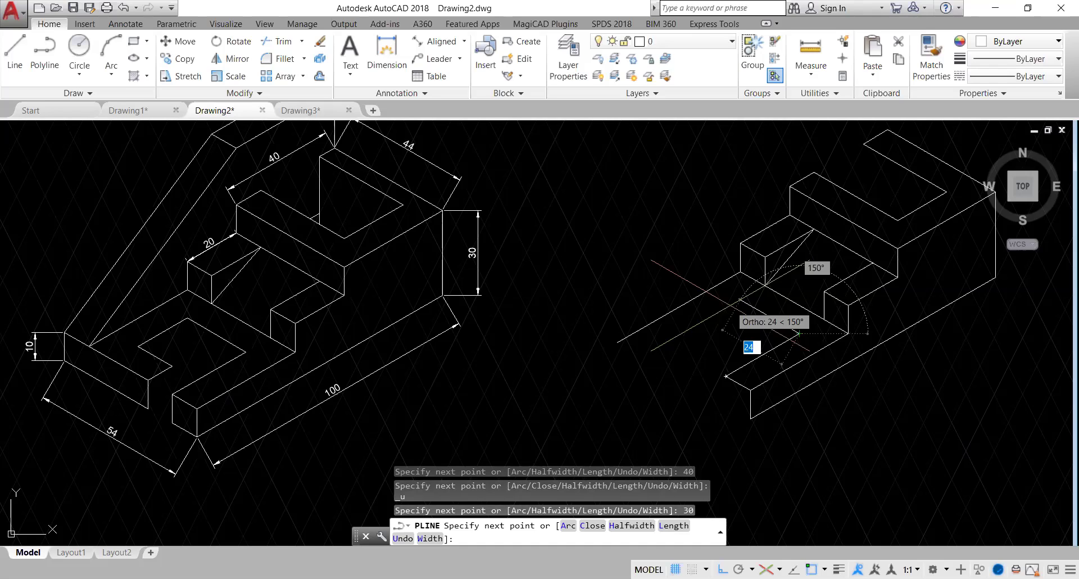
text(24)
key(Return)
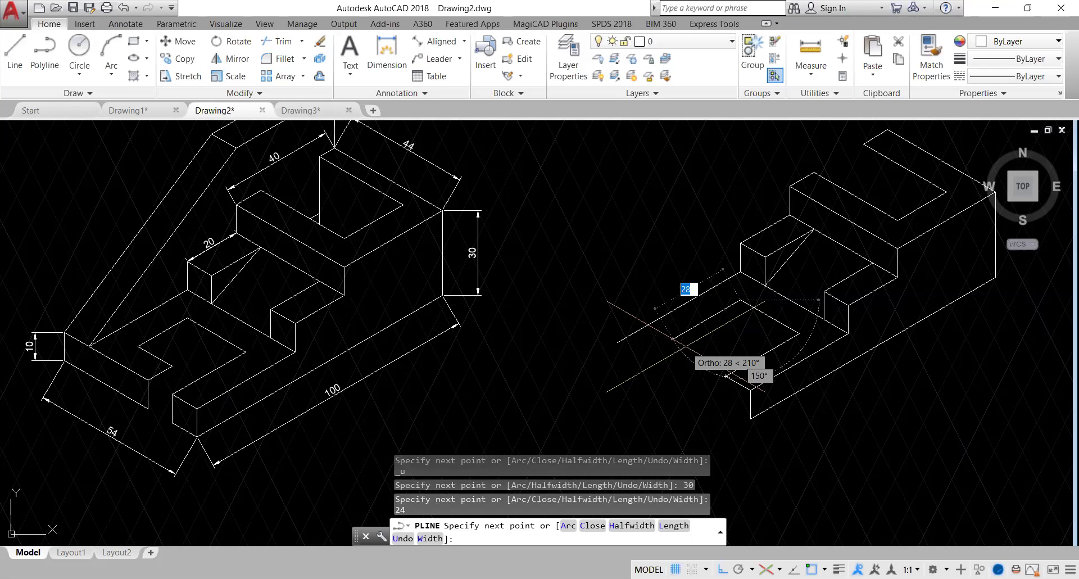
text(20)
key(BackSpace)
text(4)
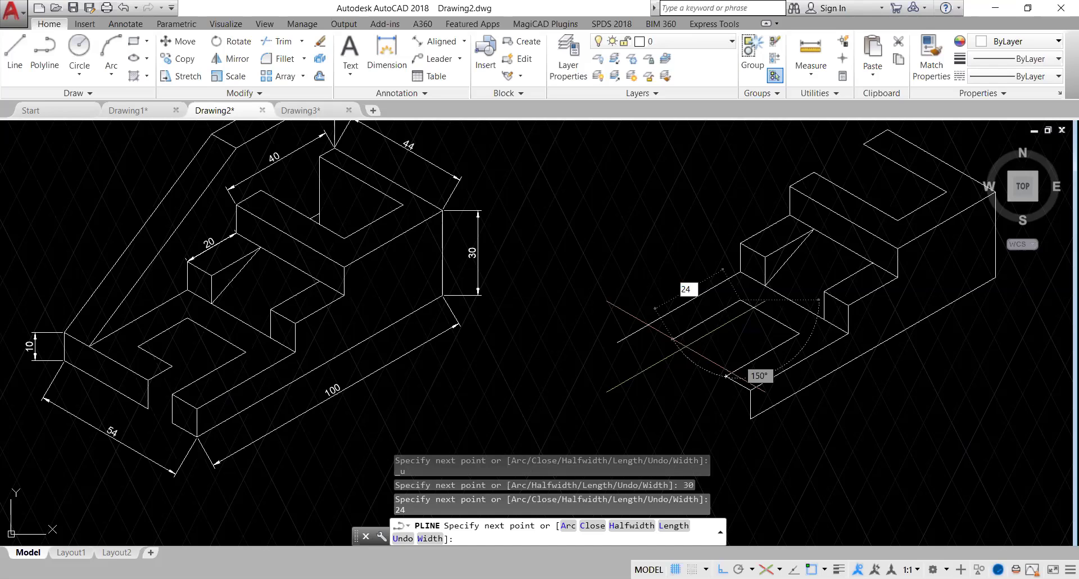
key(Return)
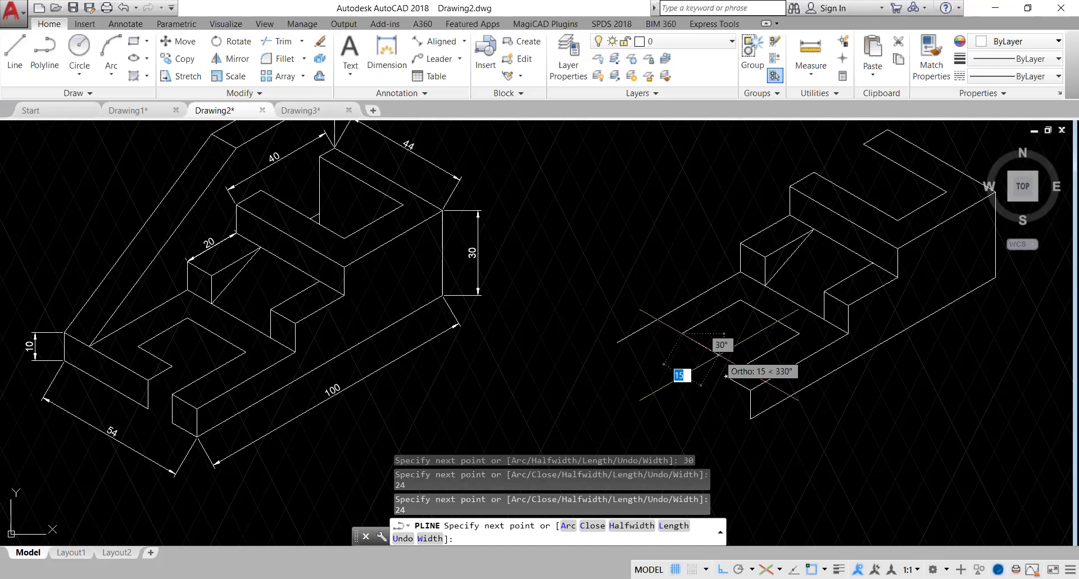
key(Escape)
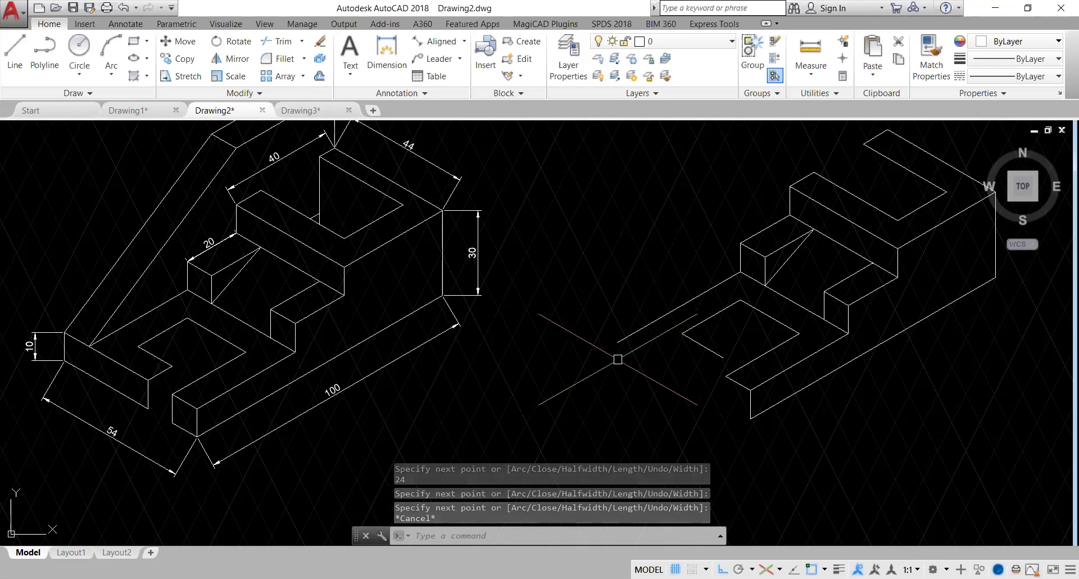
key(Return)
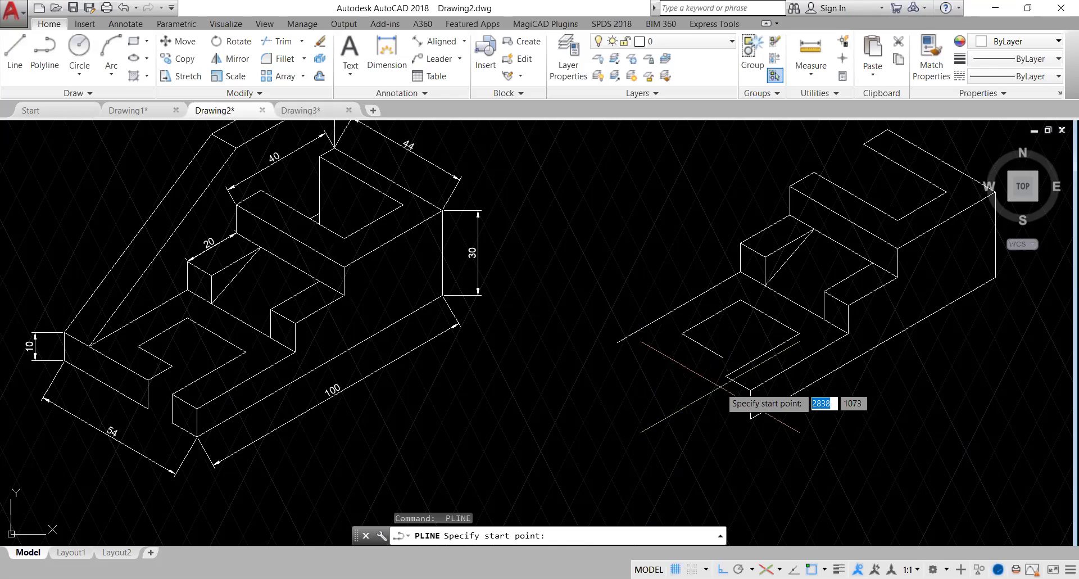
click(725, 376)
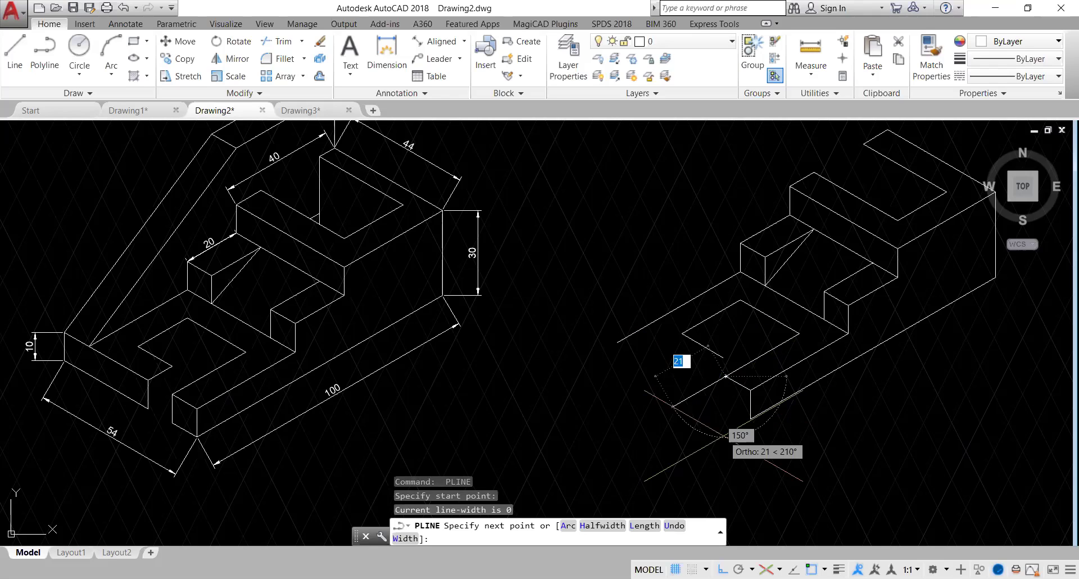
key(Escape)
Switch the isometric plane to Left and close the base tip's end face with a polyline 10 units down, ending at its lower front corner
text(ISOPLANE)
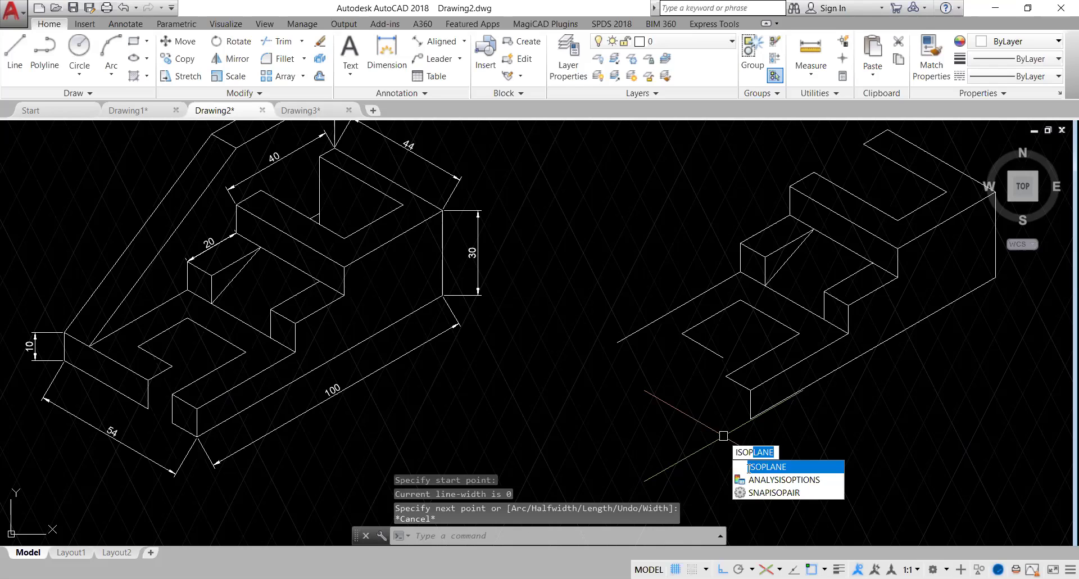
key(Return)
text(L)
key(Return)
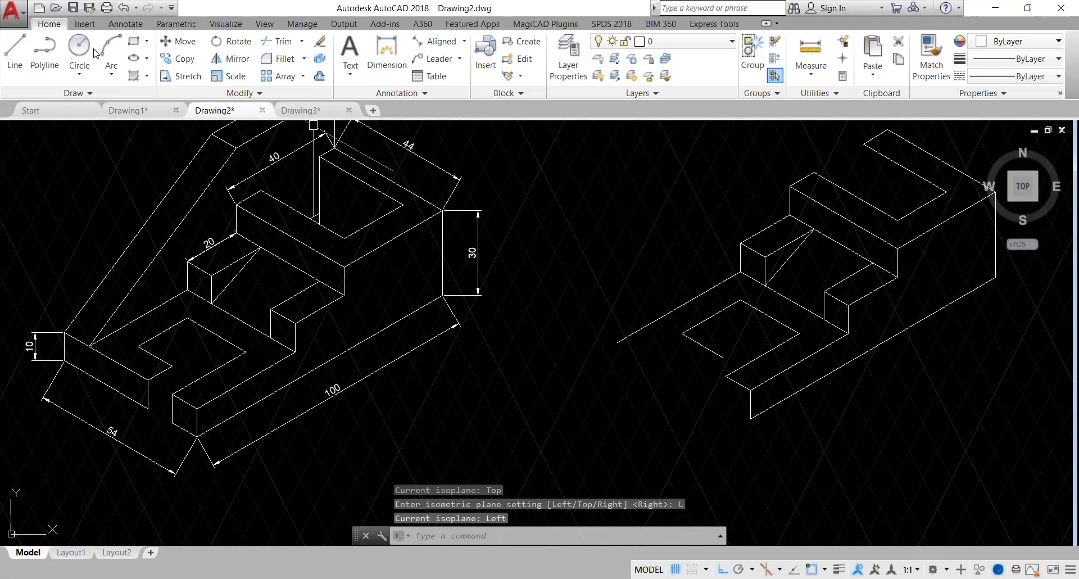
click(44, 49)
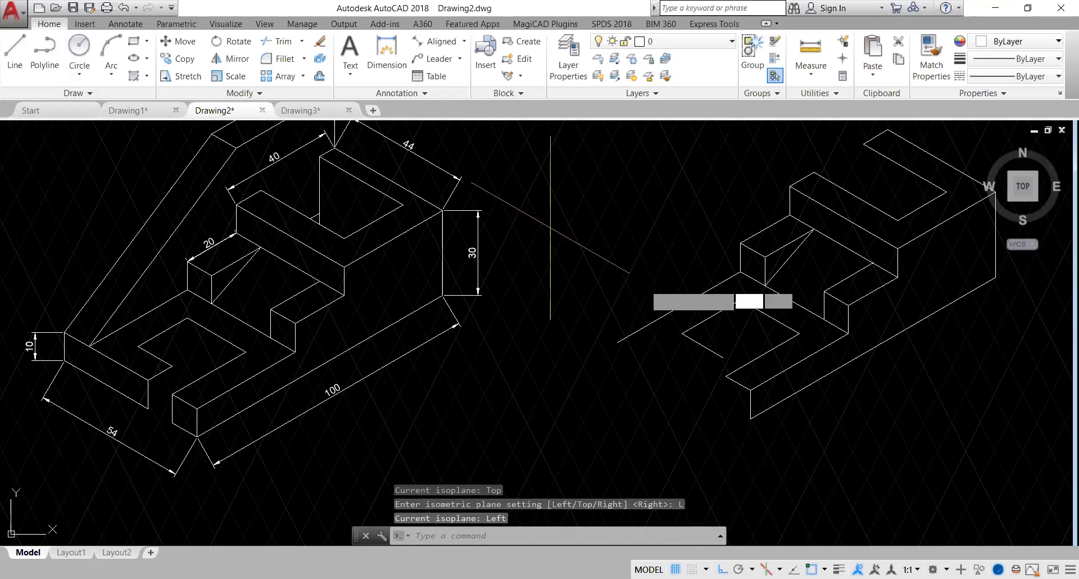
click(723, 380)
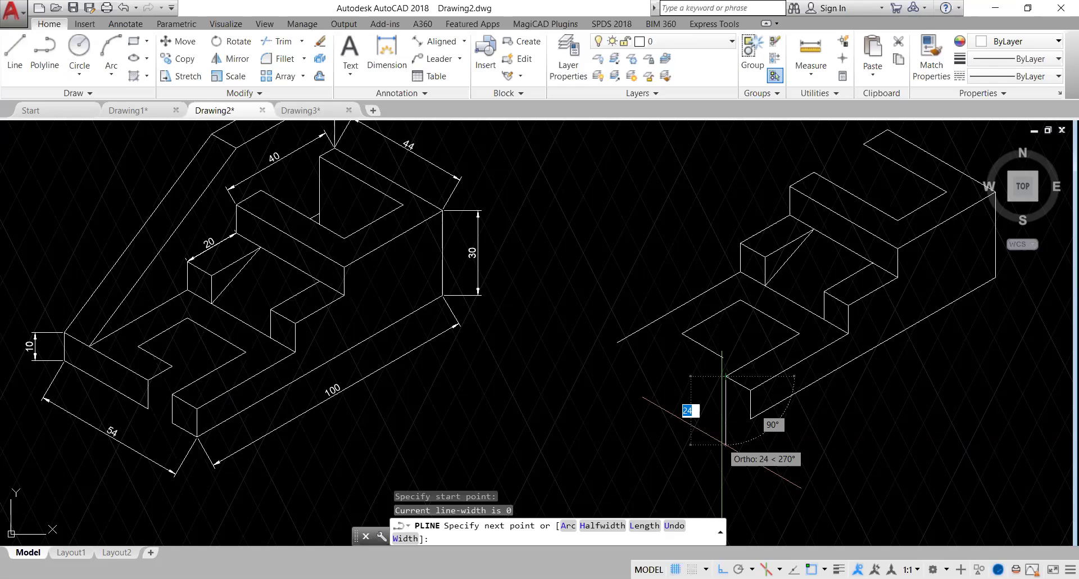
text(10)
key(Return)
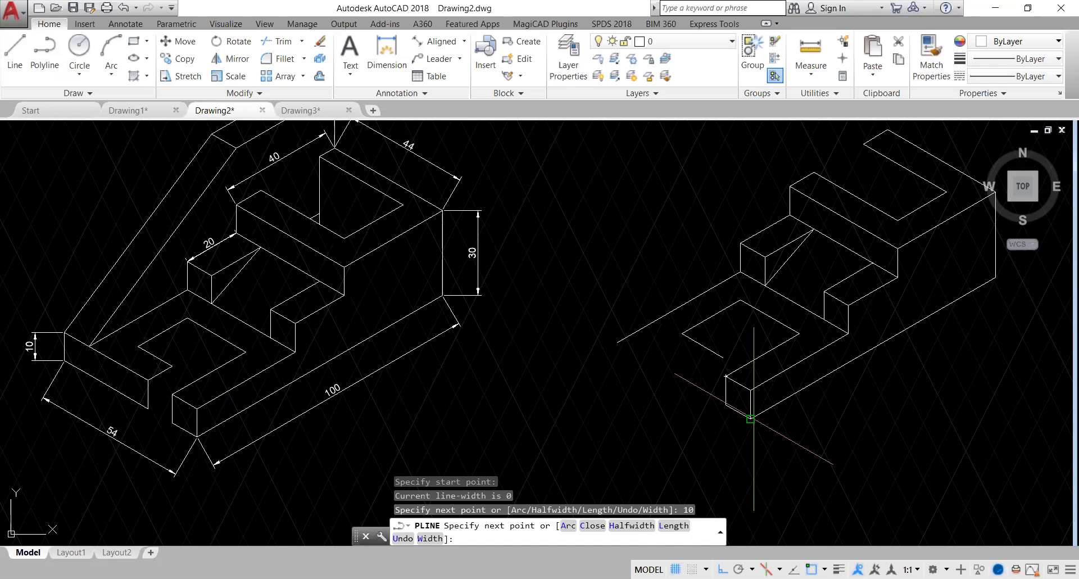
key(Return)
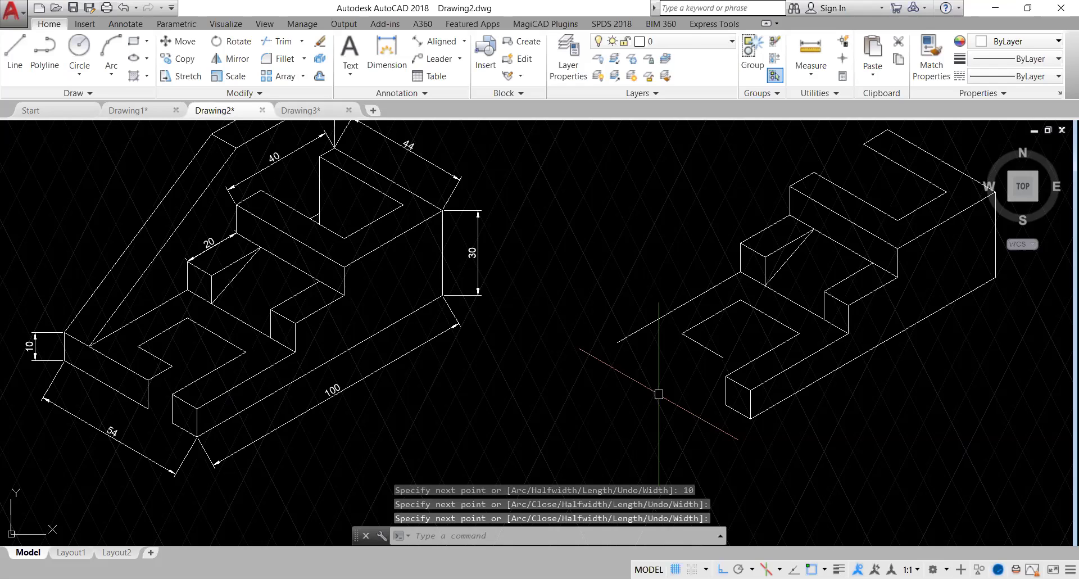
Erase the base's rear edge that runs along 210° from the rear block's lower outer corner
key(p)
key(Return)
mouse_move(301, 368)
mouse_down()
mouse_move(345, 382)
mouse_move(343, 366)
mouse_up()
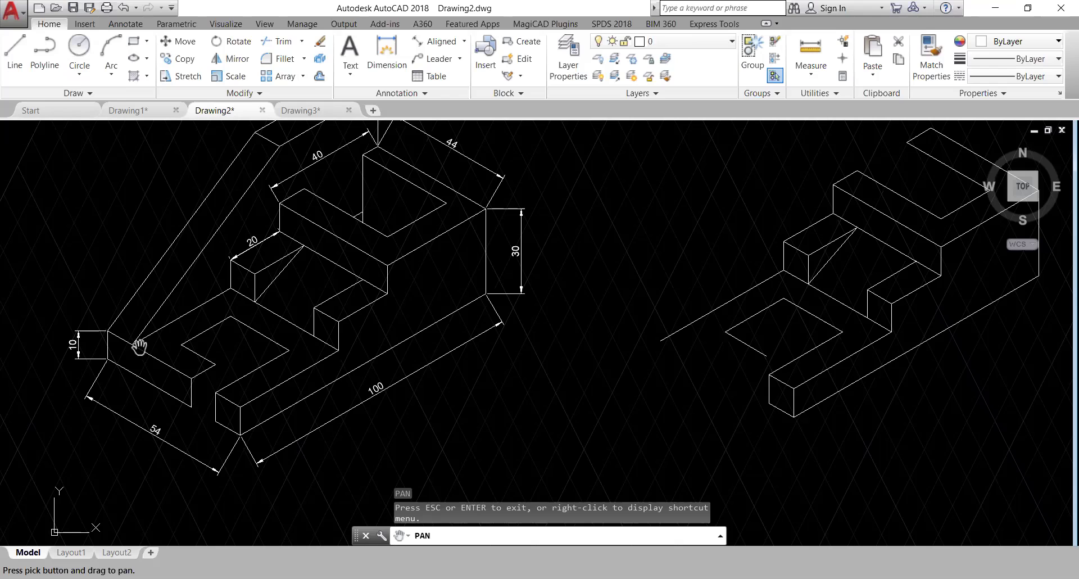
key(Escape)
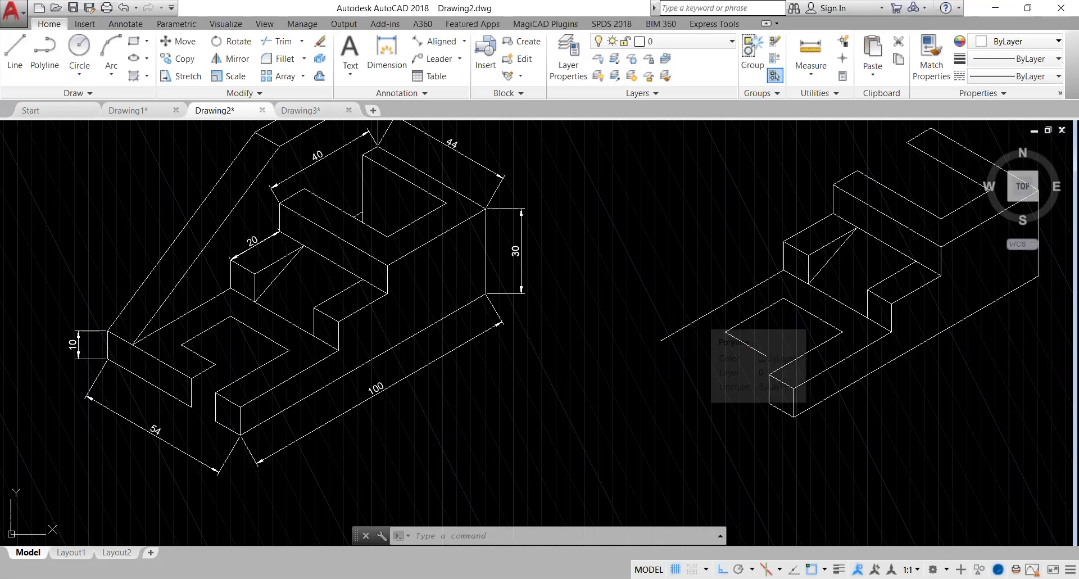
click(699, 319)
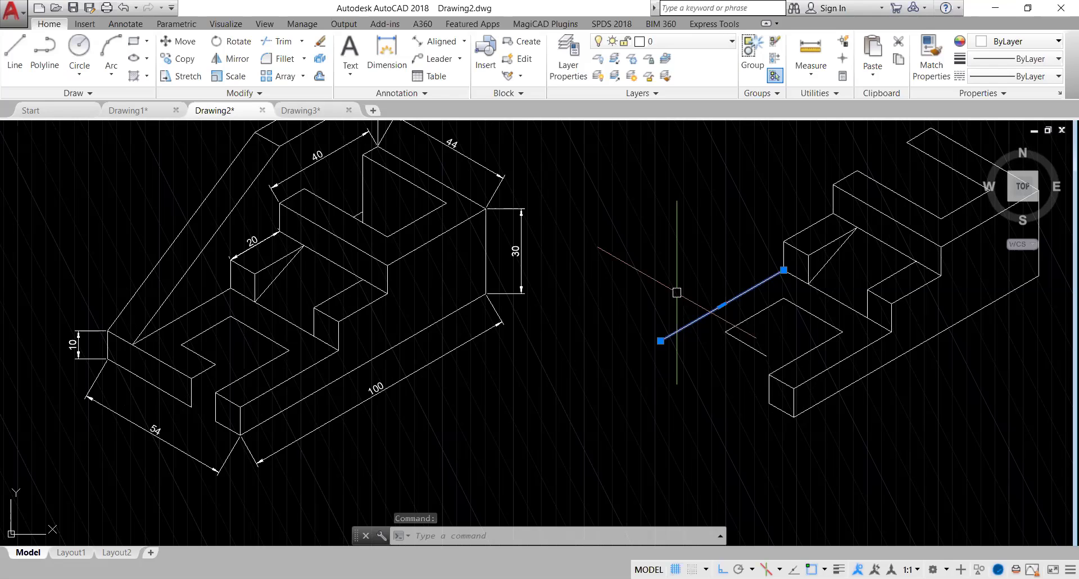
text(E)
key(Return)
Switch the isometric plane to Top and draw a polyline from the rear block's lower outer corner, 40 along 210° and 24 along 330°
text(ISOPL)
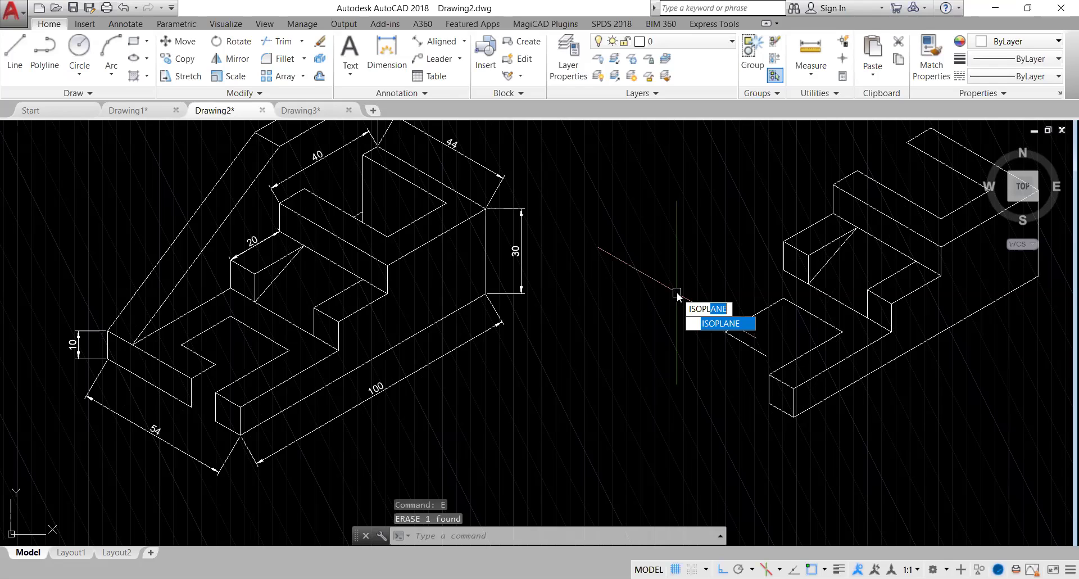
key(Return)
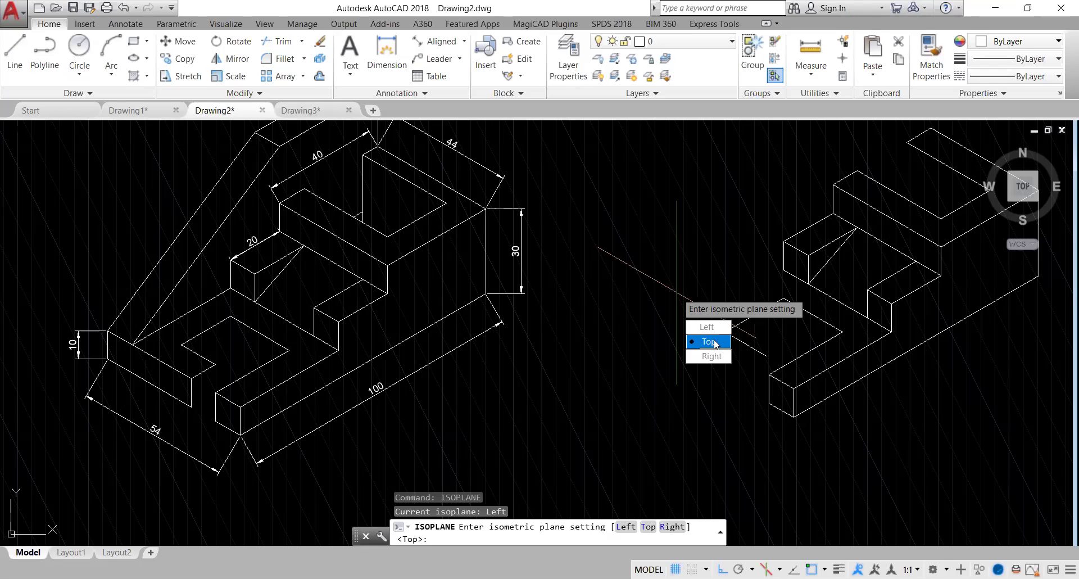
click(714, 342)
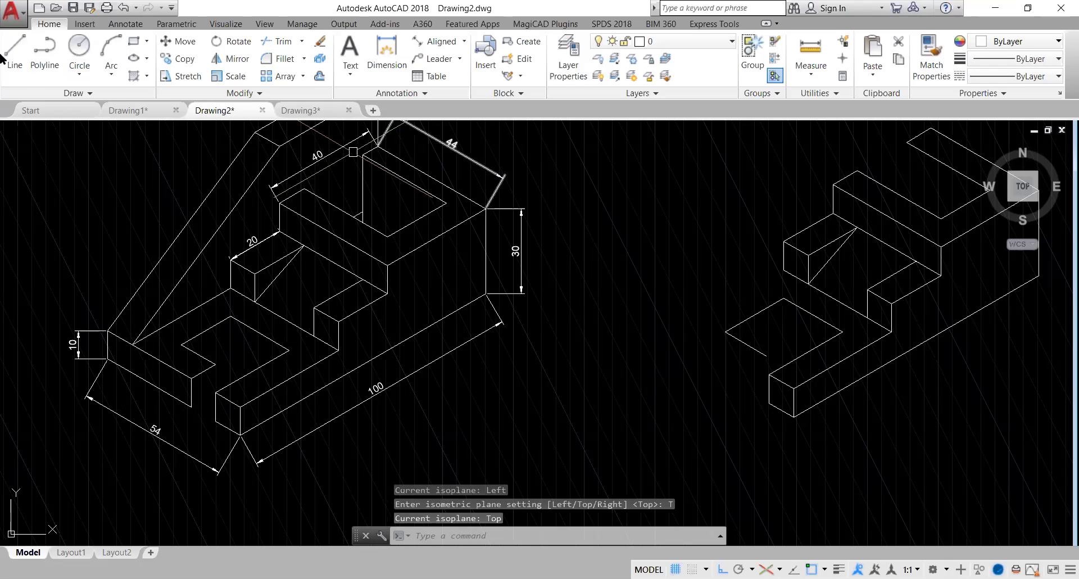
click(50, 52)
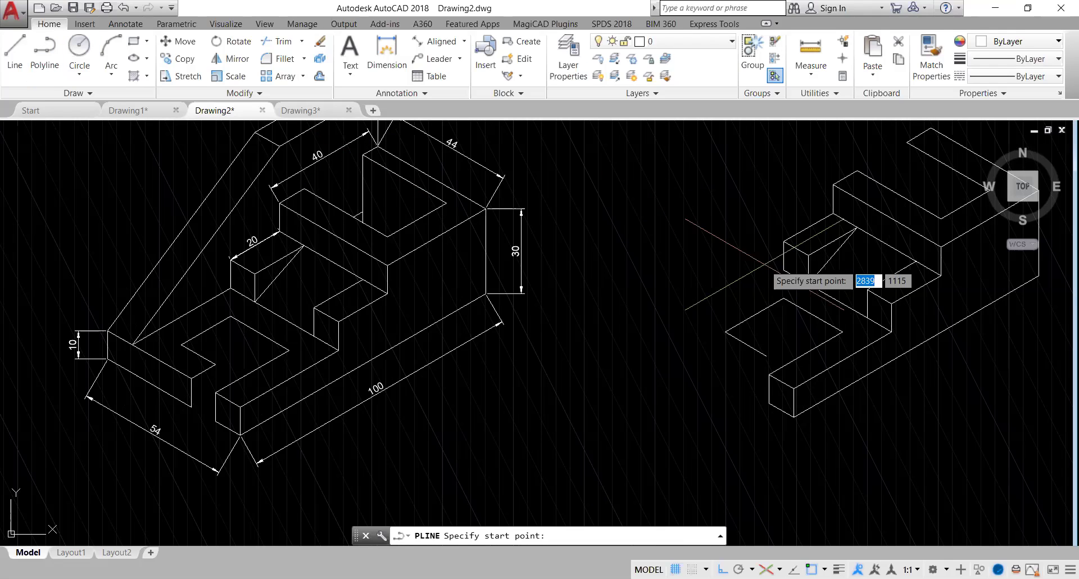
click(783, 270)
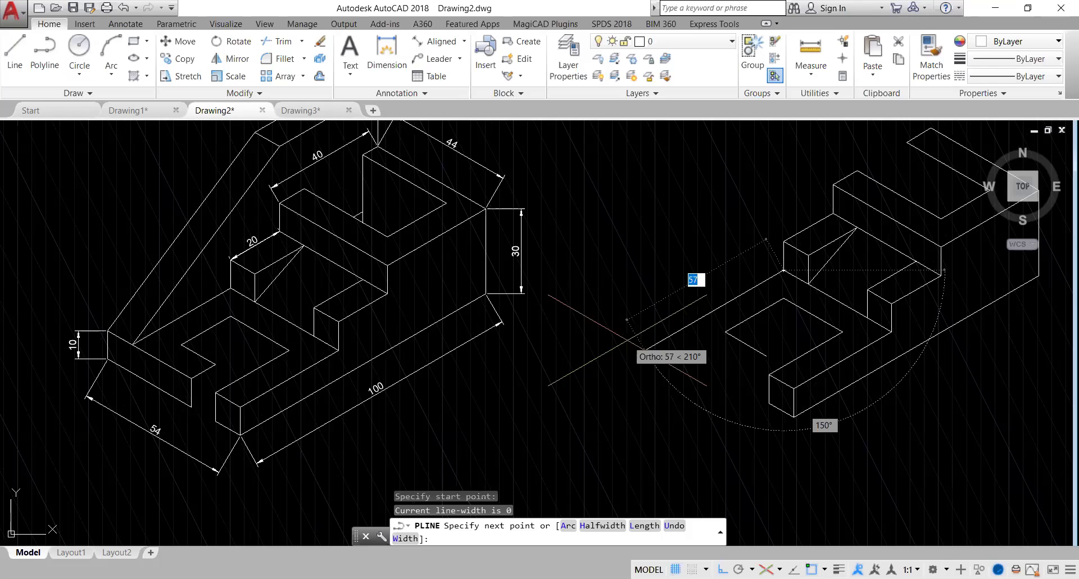
text(40)
key(Return)
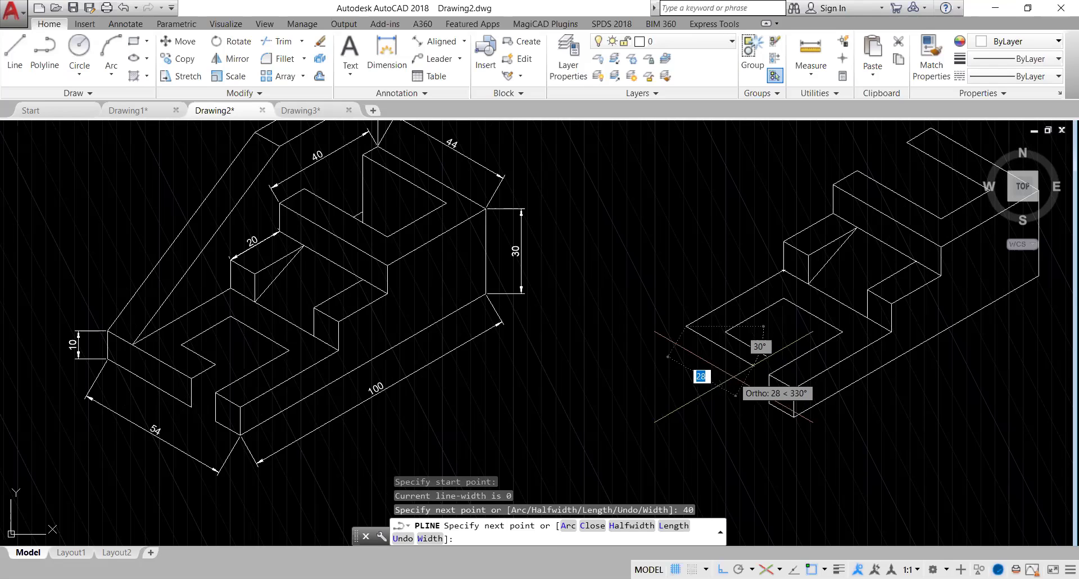
text(24)
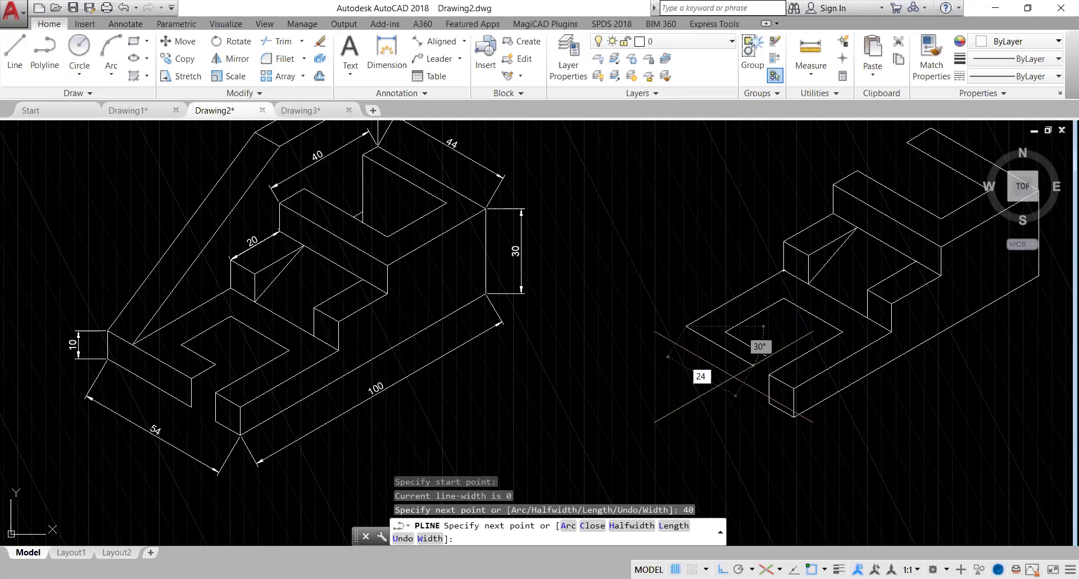
key(Return)
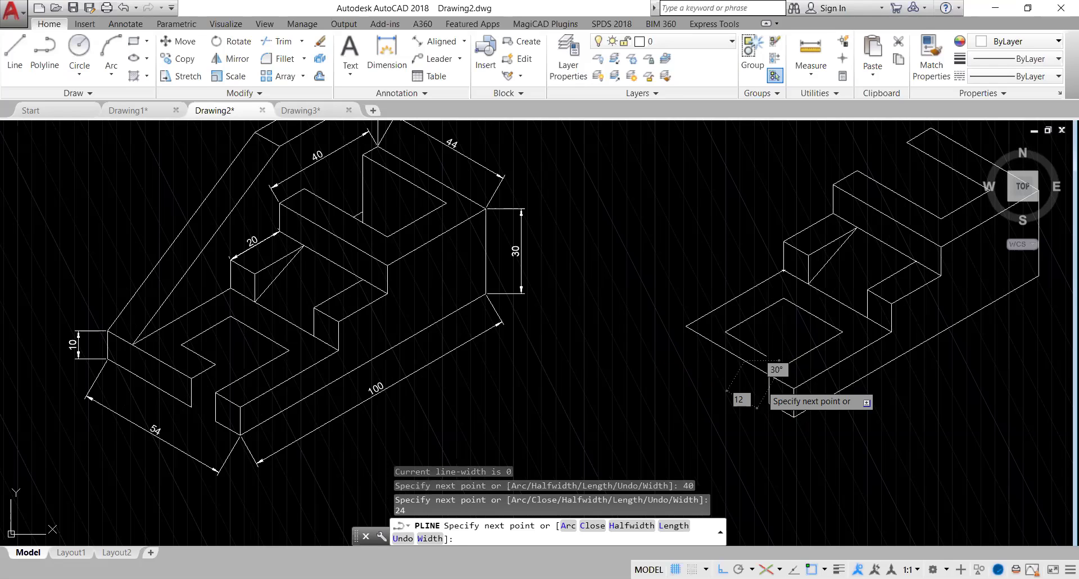
key(Escape)
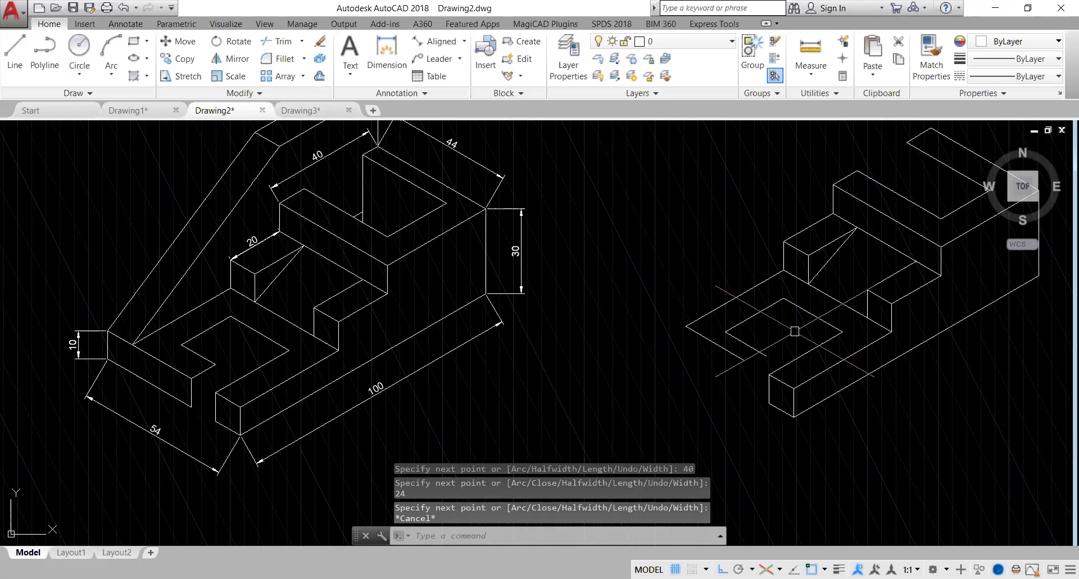
Erase the slot outline polyline on the base's top face
text(e)
key(Return)
click(757, 315)
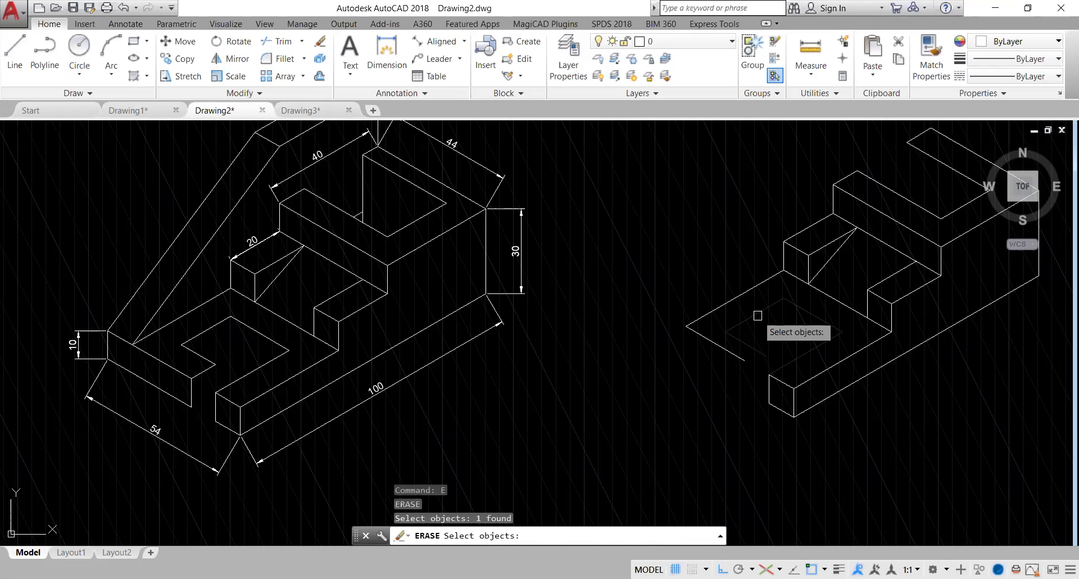
key(Return)
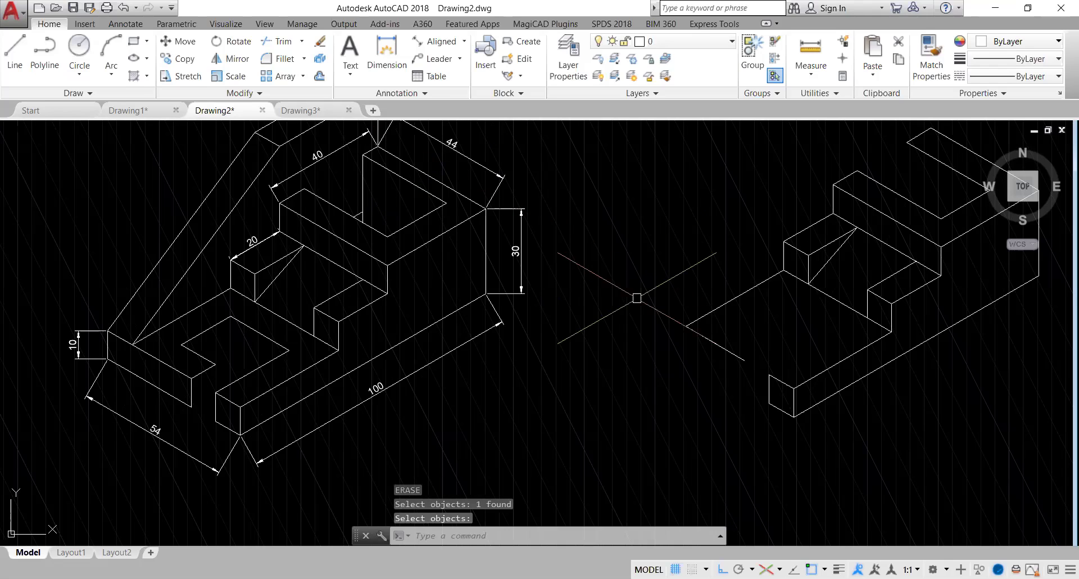
key(Return)
key(Escape)
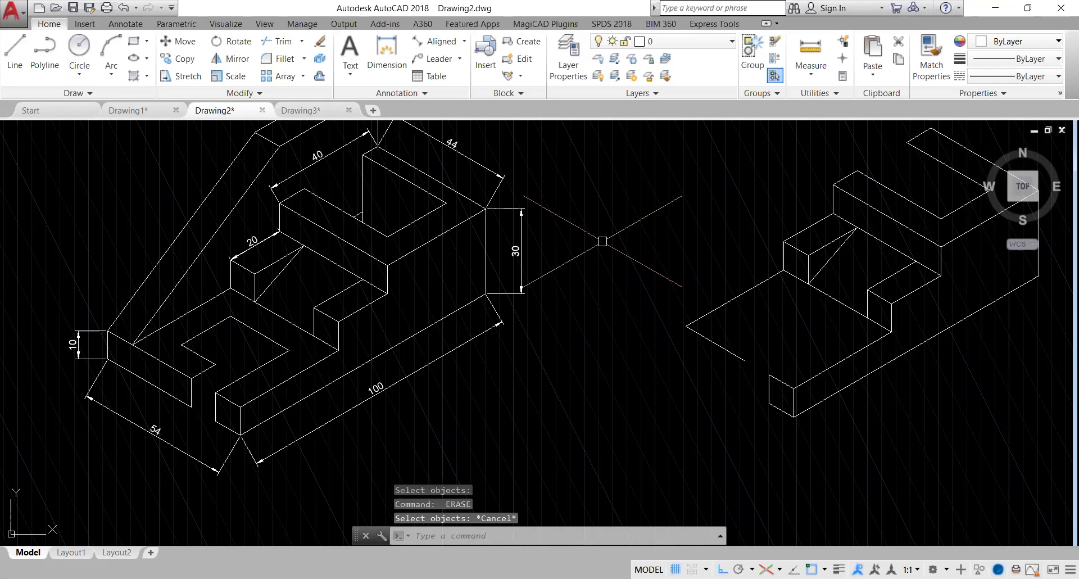
Draw the slot outline polyline from the open end of the base's front edge: 10 along 30°, 14 along 150°, 20 along 30°
text(pl)
key(Return)
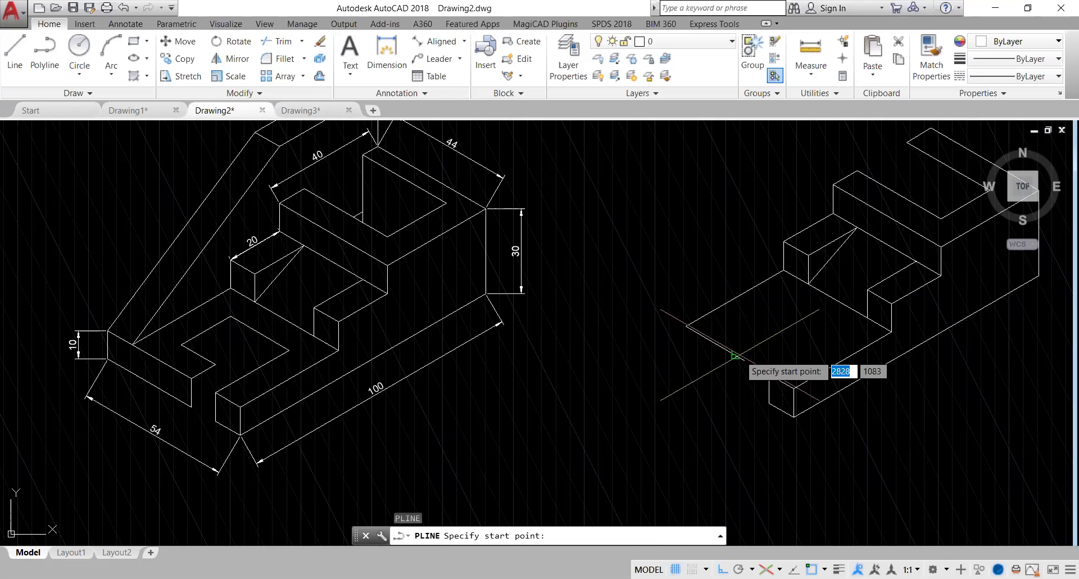
click(745, 360)
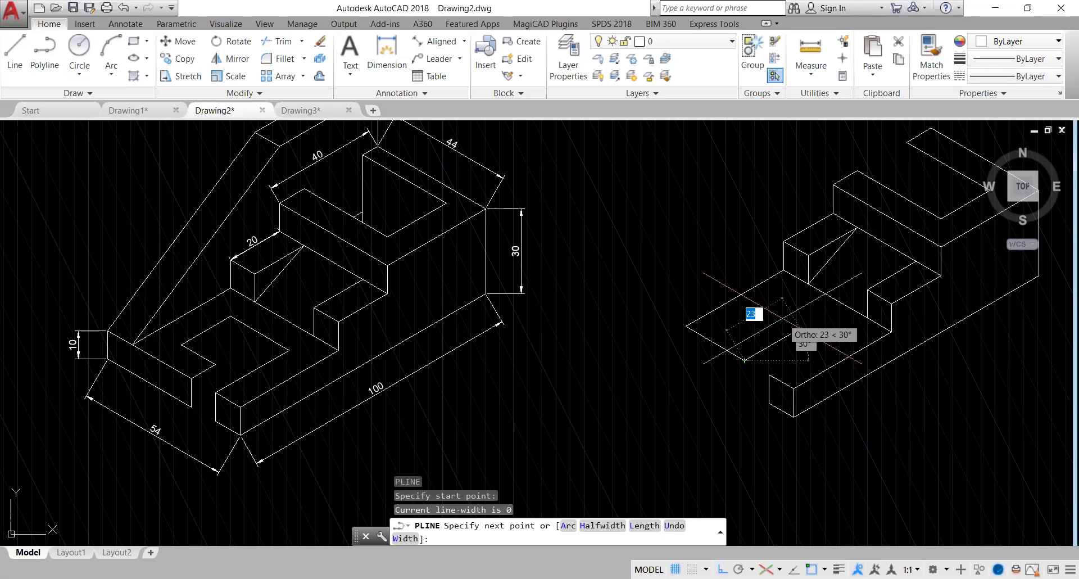
text(10)
key(Return)
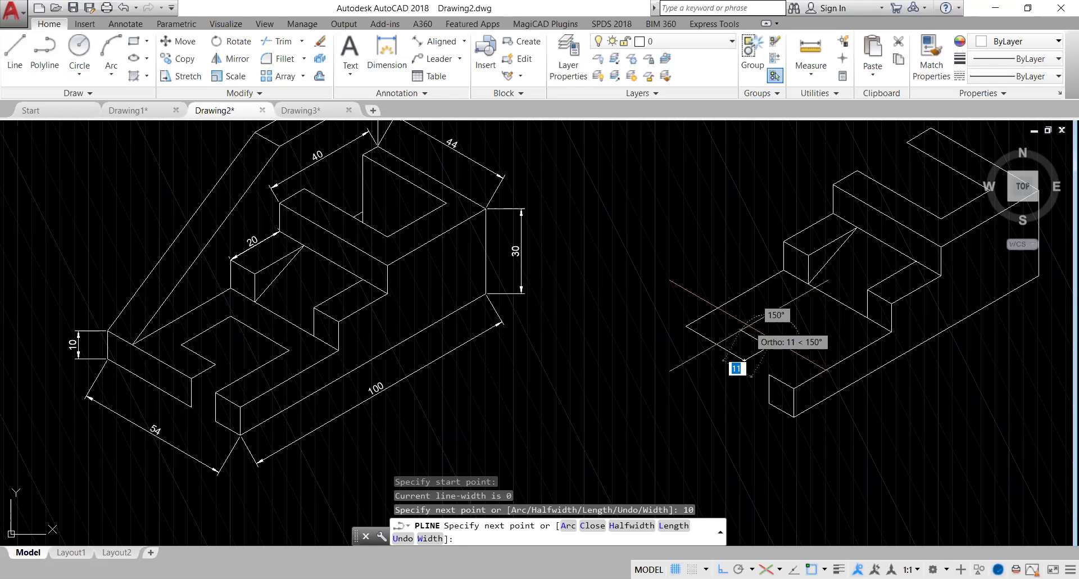
text(14)
key(Return)
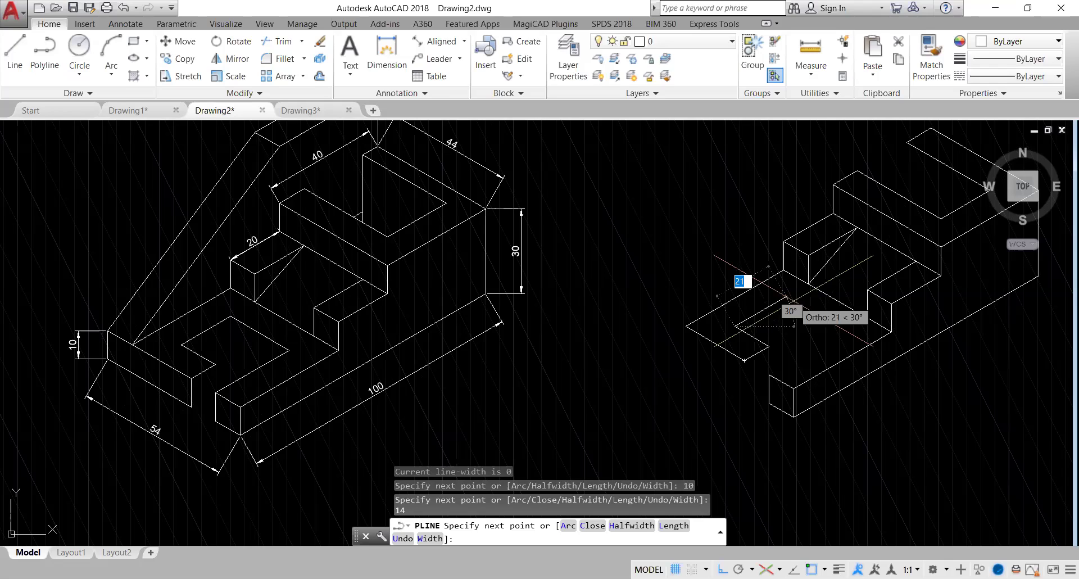
text(20)
key(Return)
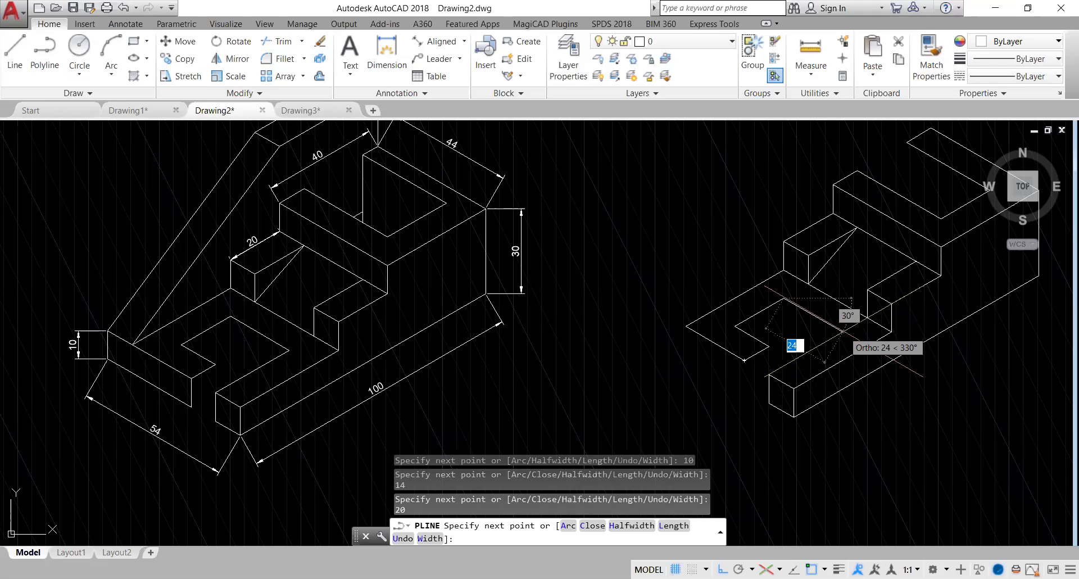
text(20)
key(Return)
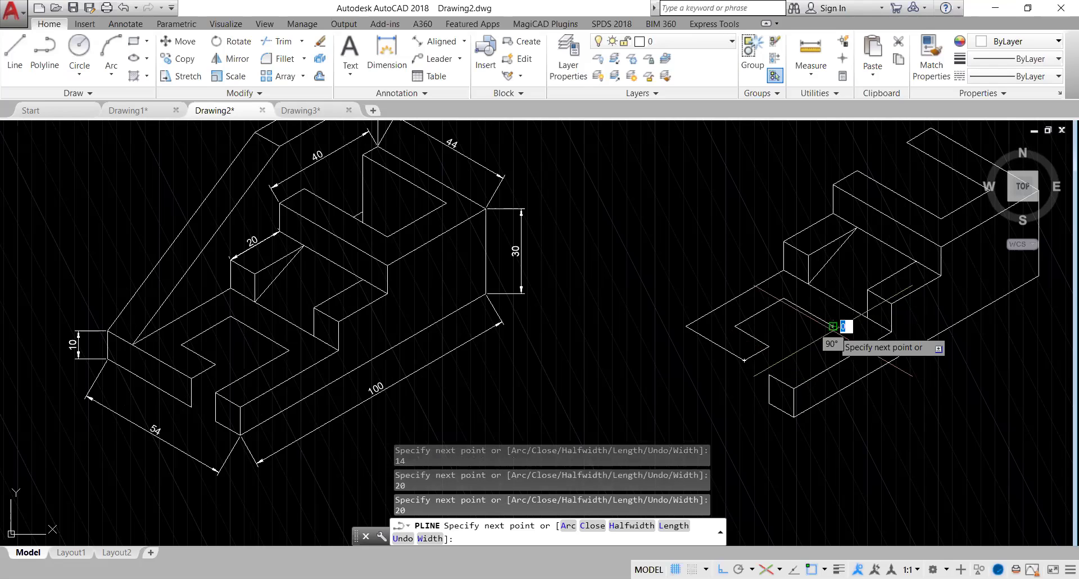
key(ctrl+z)
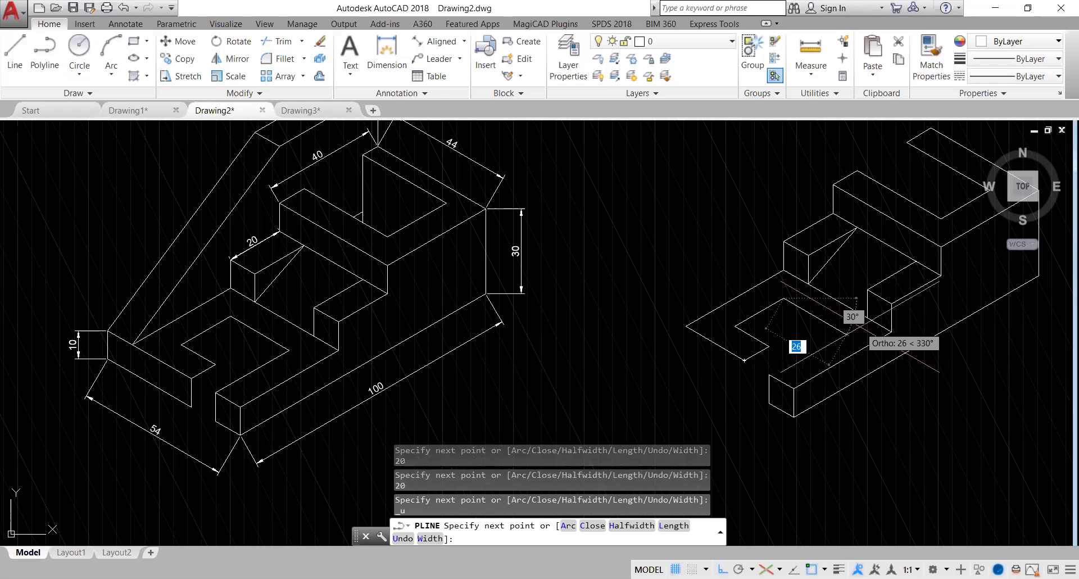
Continue the slot outline 24 along 330° and end it at the base tip's upper corner
text(24)
key(Return)
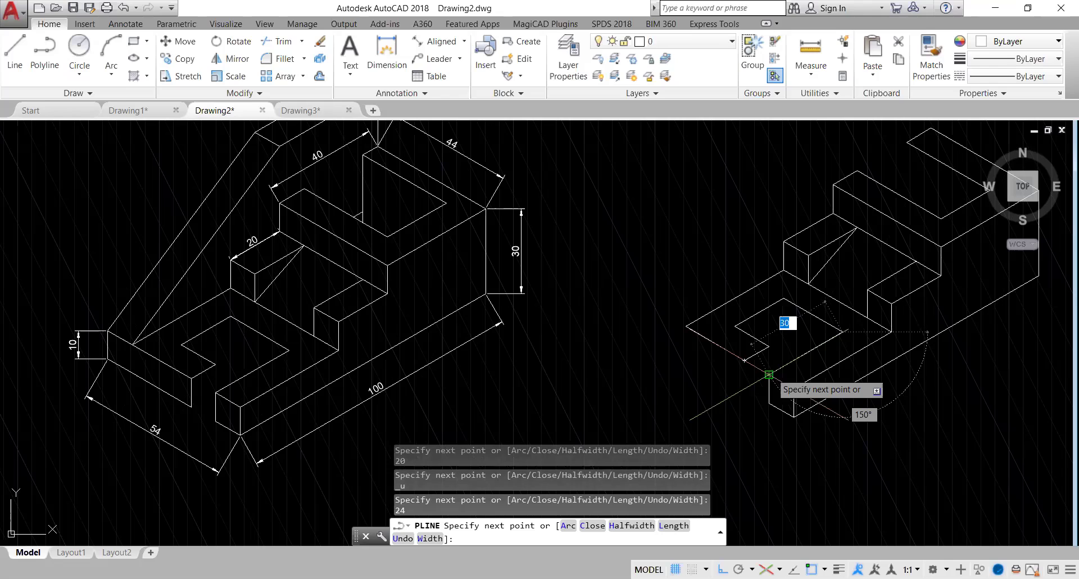
click(769, 374)
key(Escape)
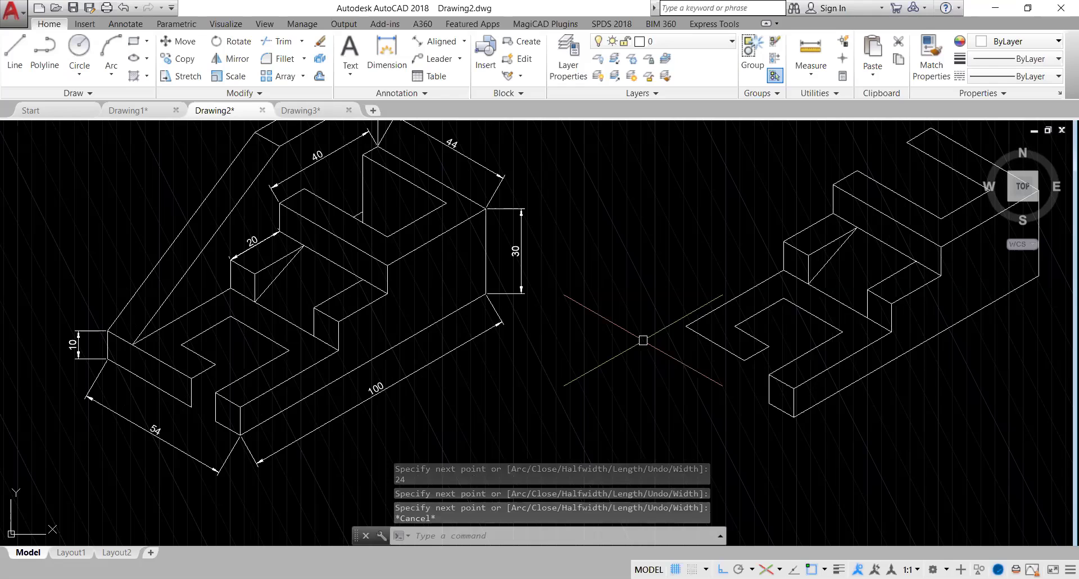
text(isolpa)
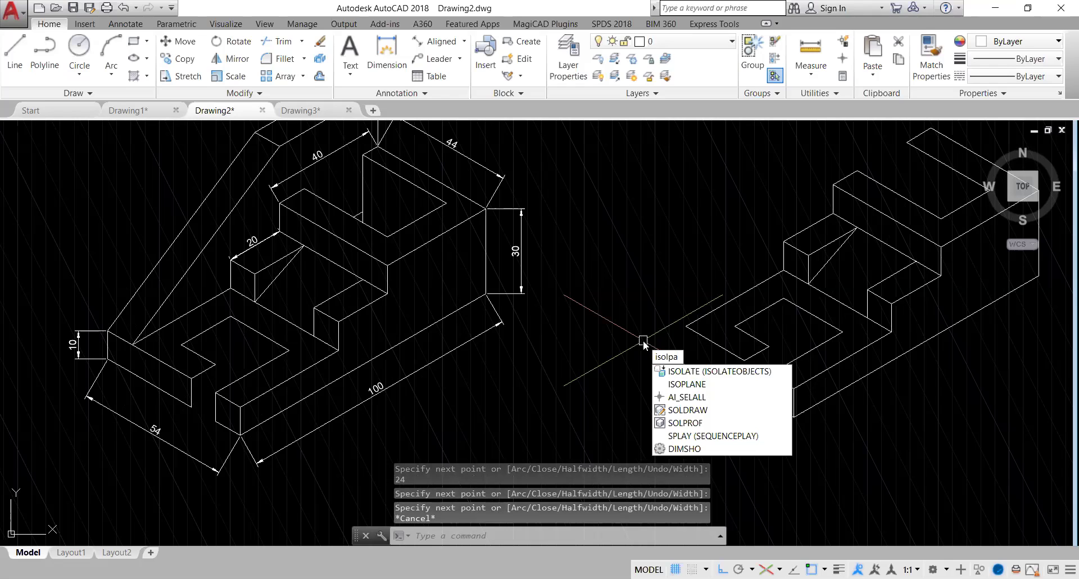
key(Return)
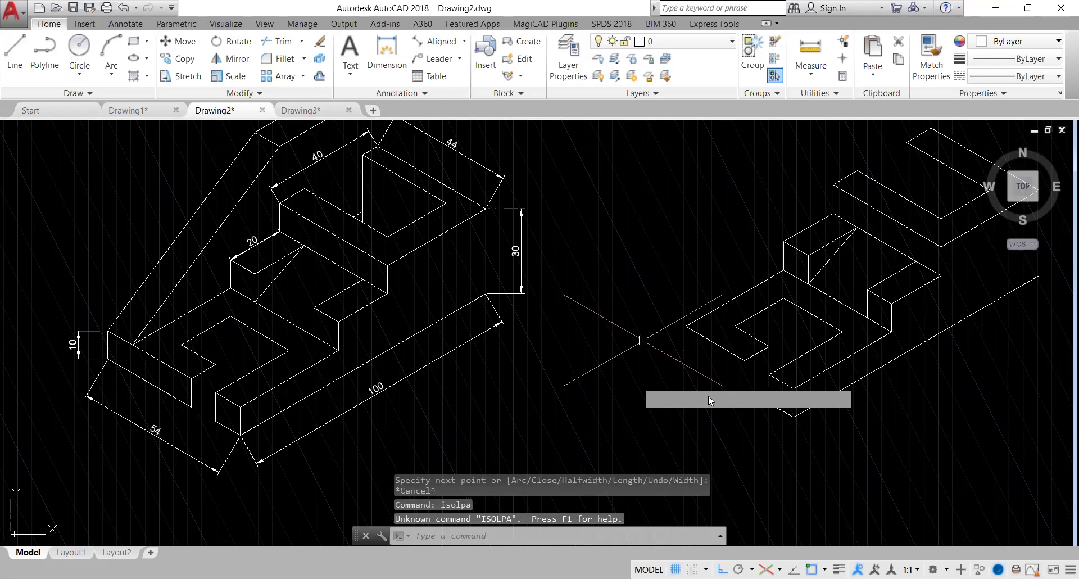
key(Escape)
Switch the isometric plane to Left and start a polyline 10 down from the front edge's end beside the slot opening
text(isopl)
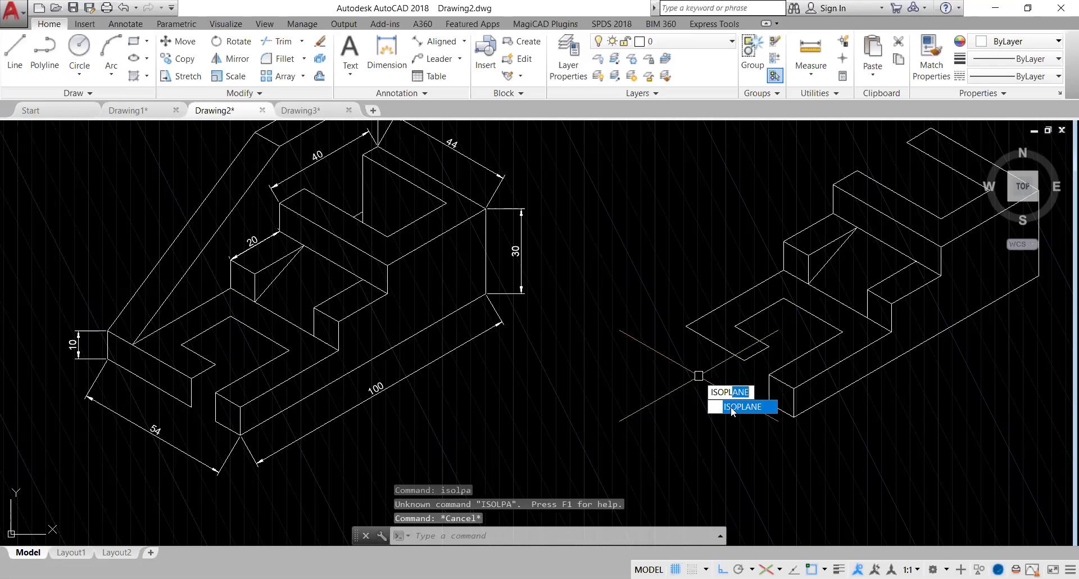
click(730, 406)
text(l)
key(Return)
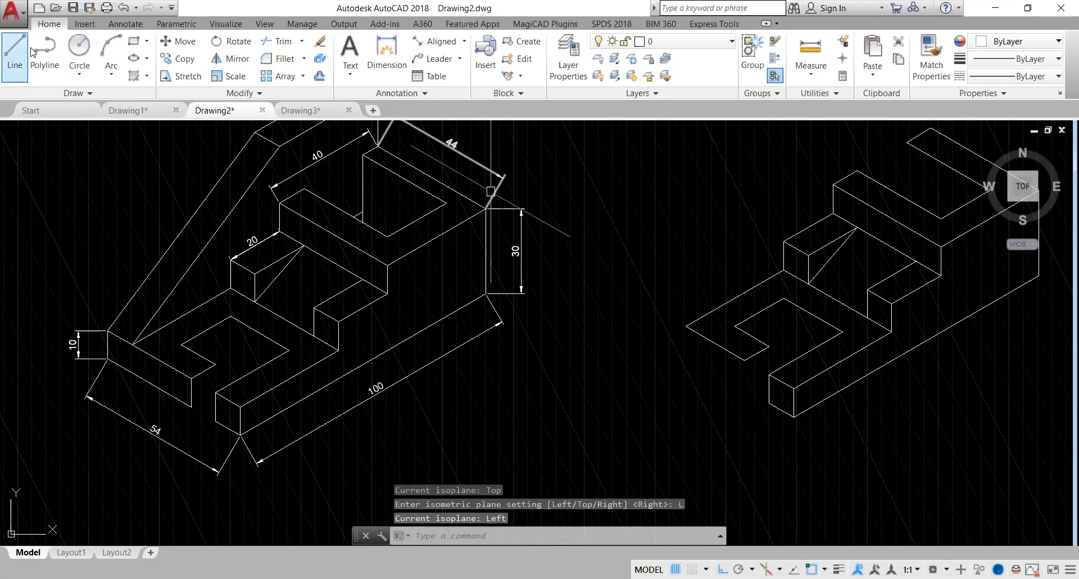
click(44, 50)
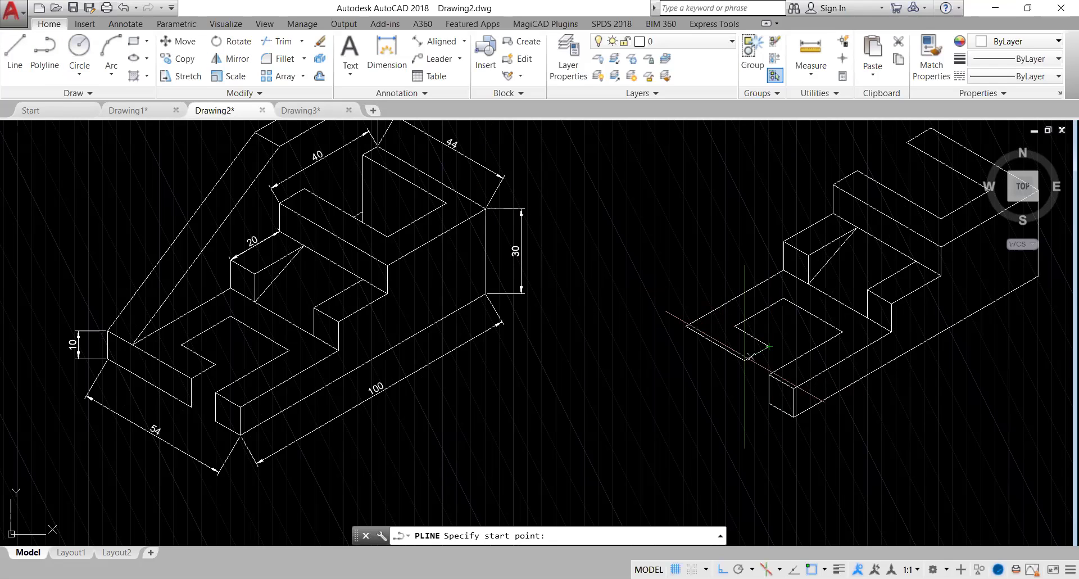
click(744, 360)
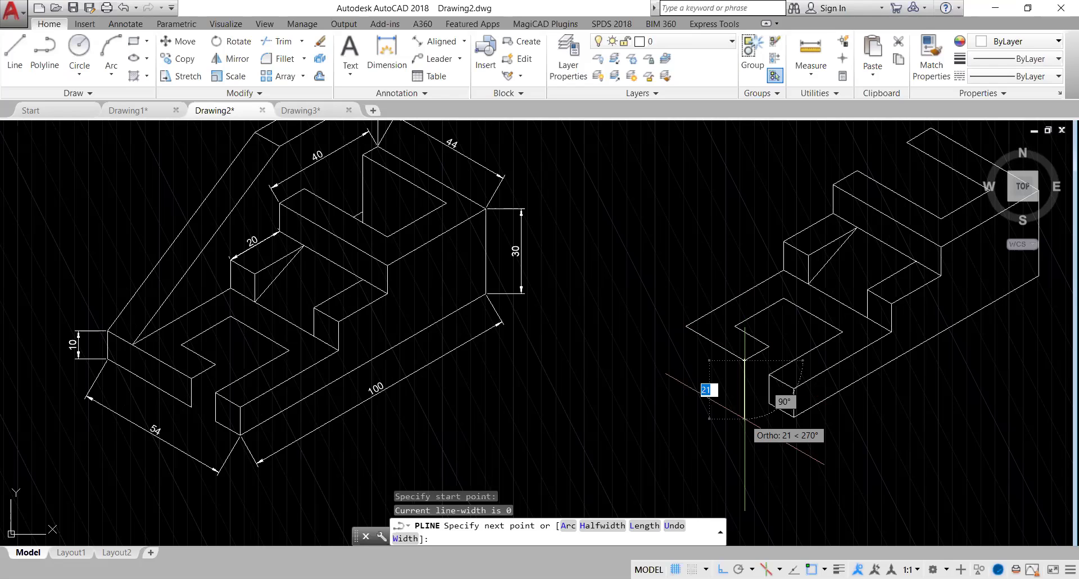
text(10)
key(Return)
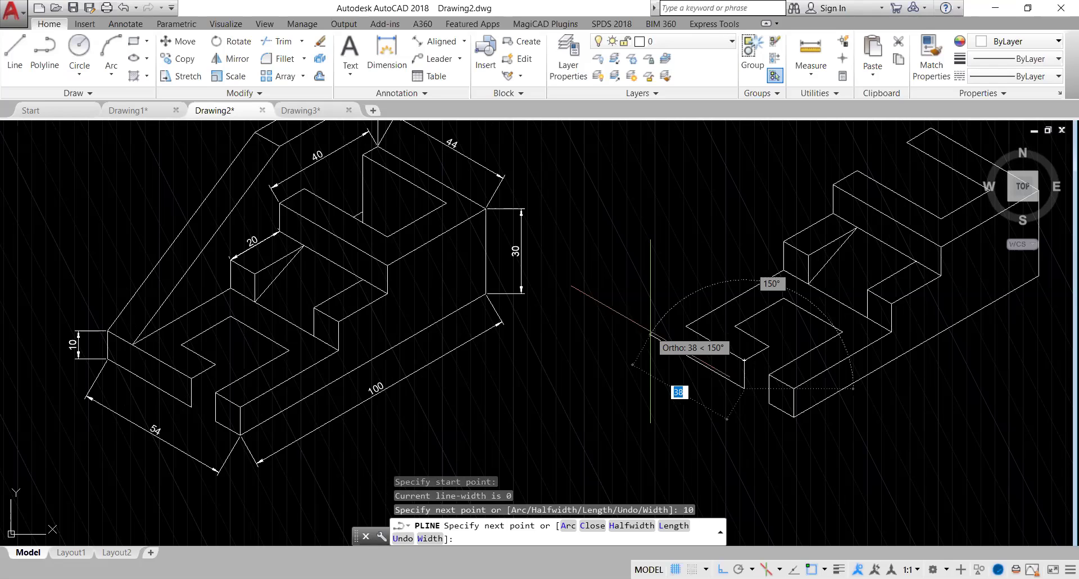
Continue the front face polyline 34 along 150° and 10 up, ending it at the base's outer top corner
text(34)
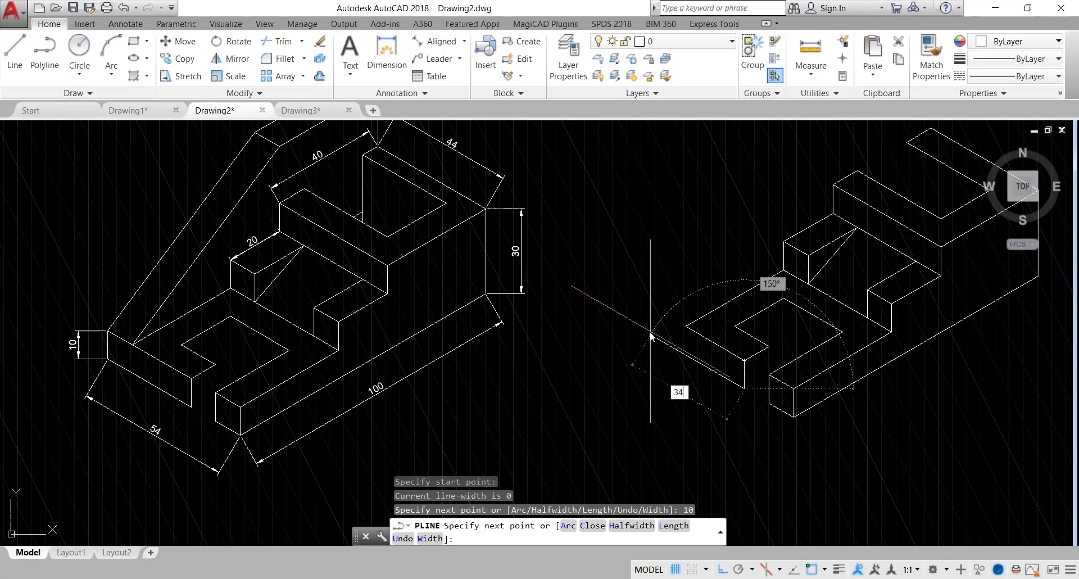
key(Return)
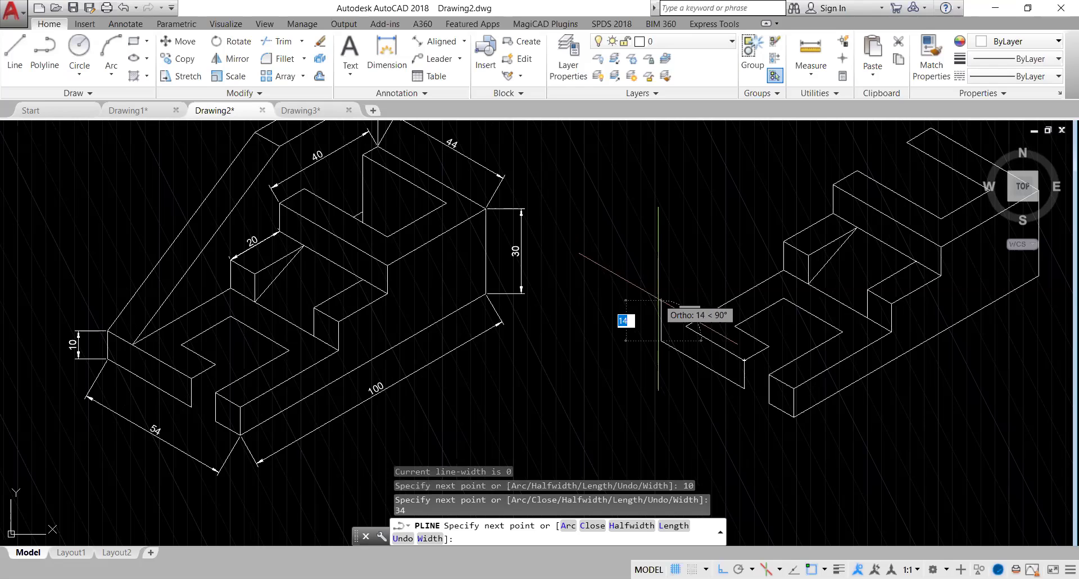
text(10)
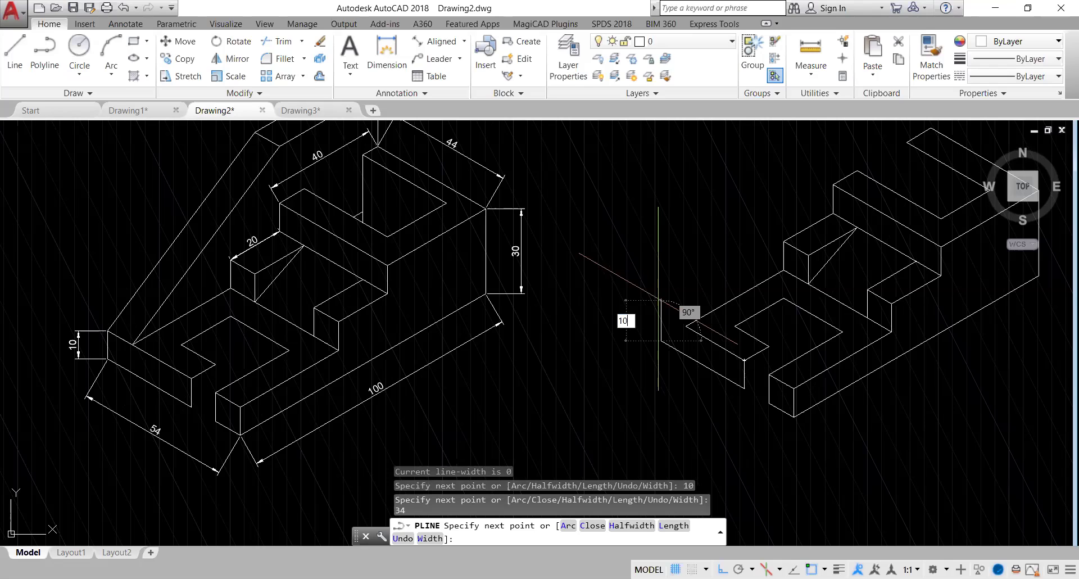
key(Return)
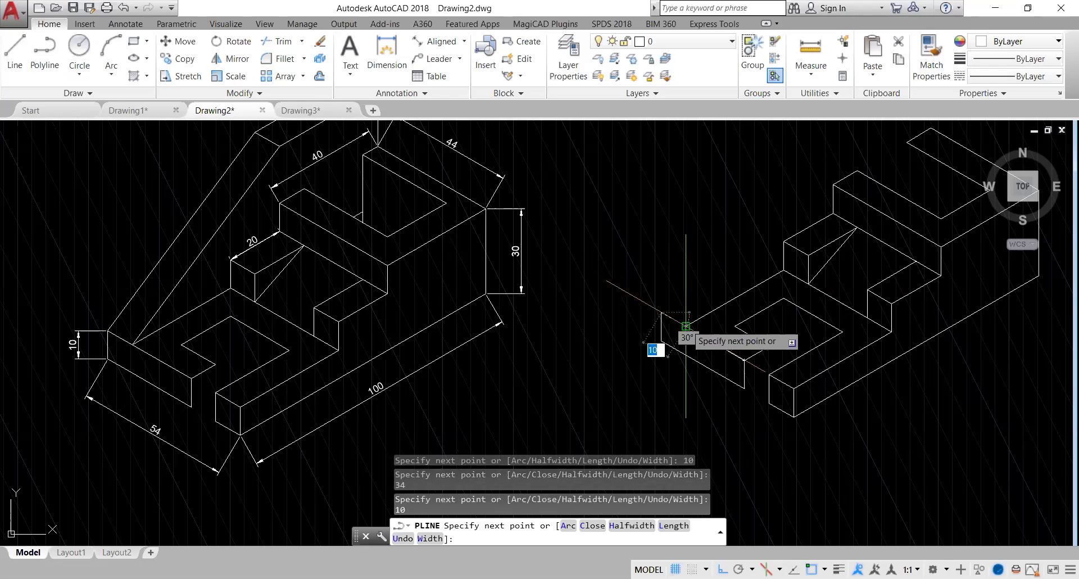
key(Escape)
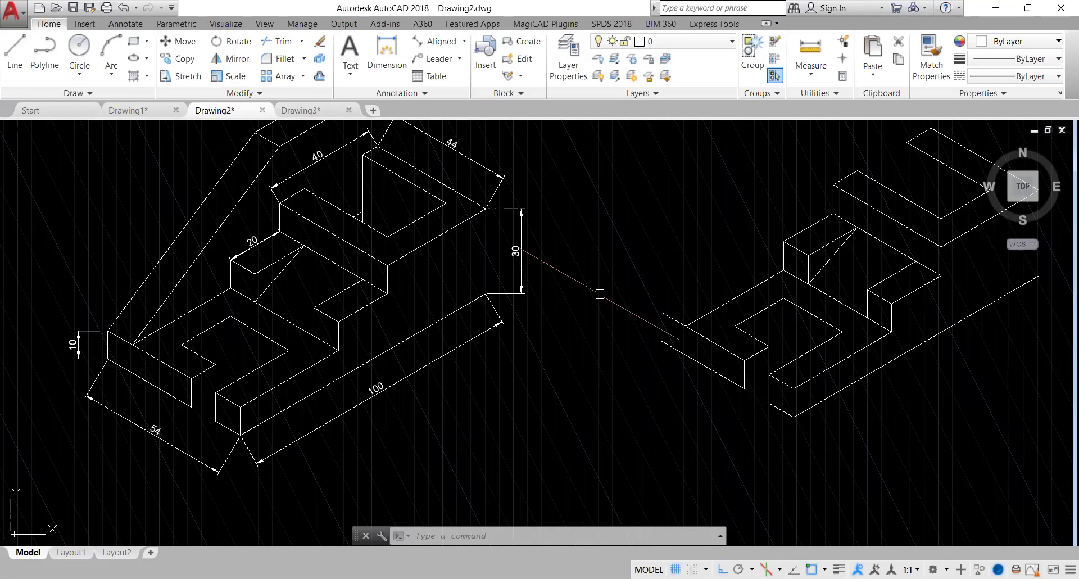
text(p)
key(Return)
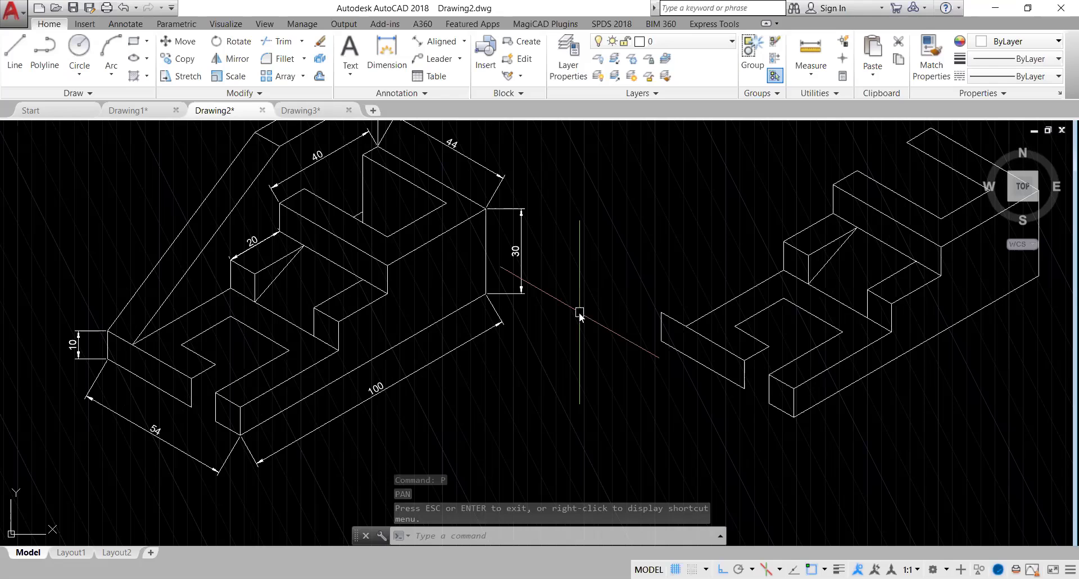
key(Escape)
Start a polyline at the slot opening's inner corner and draw it 10 down
text(pl)
key(Return)
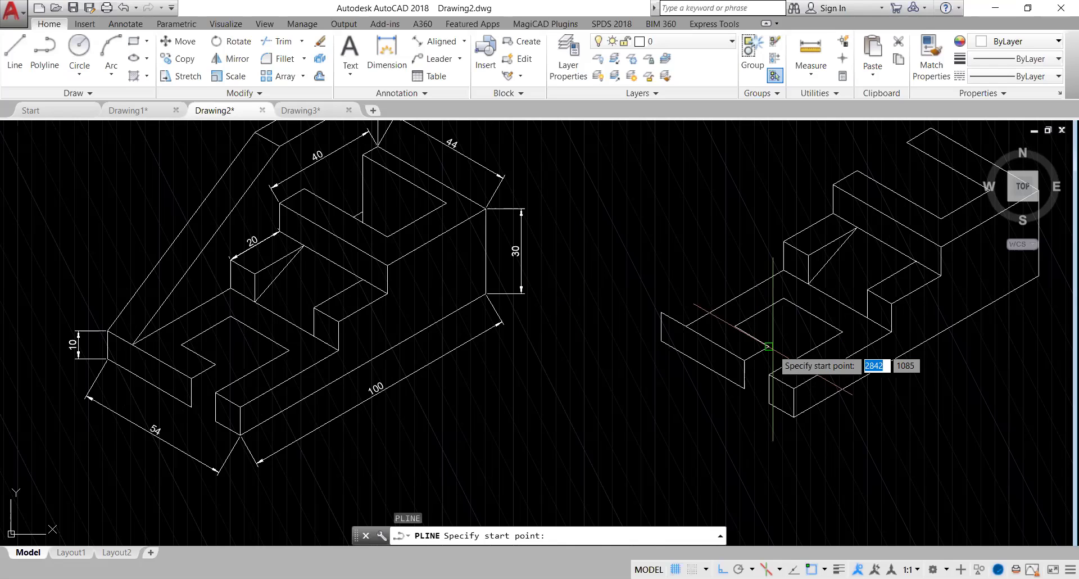
click(768, 345)
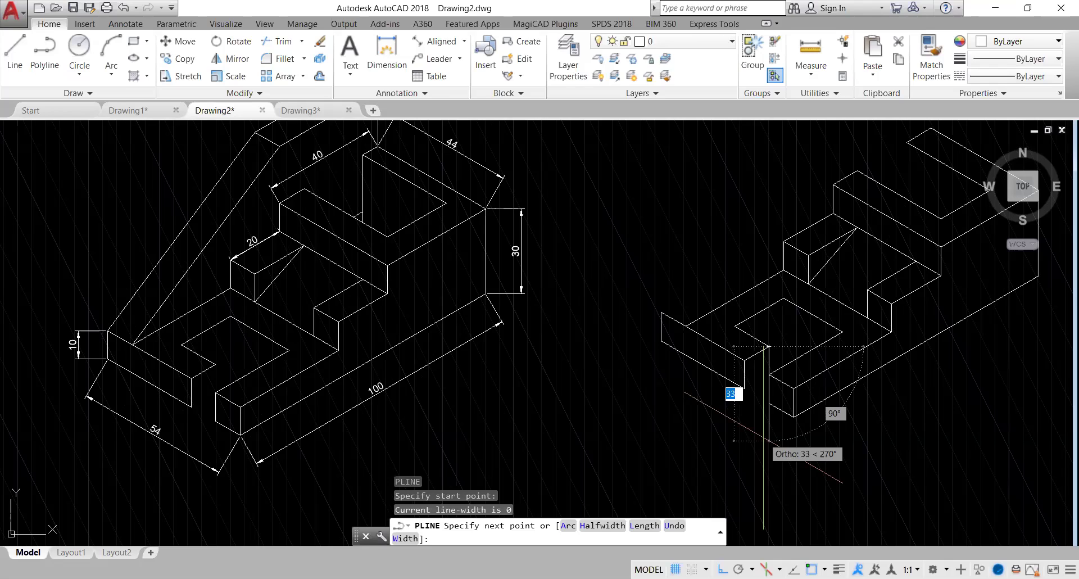
text(10)
key(Return)
text(;isoplane)
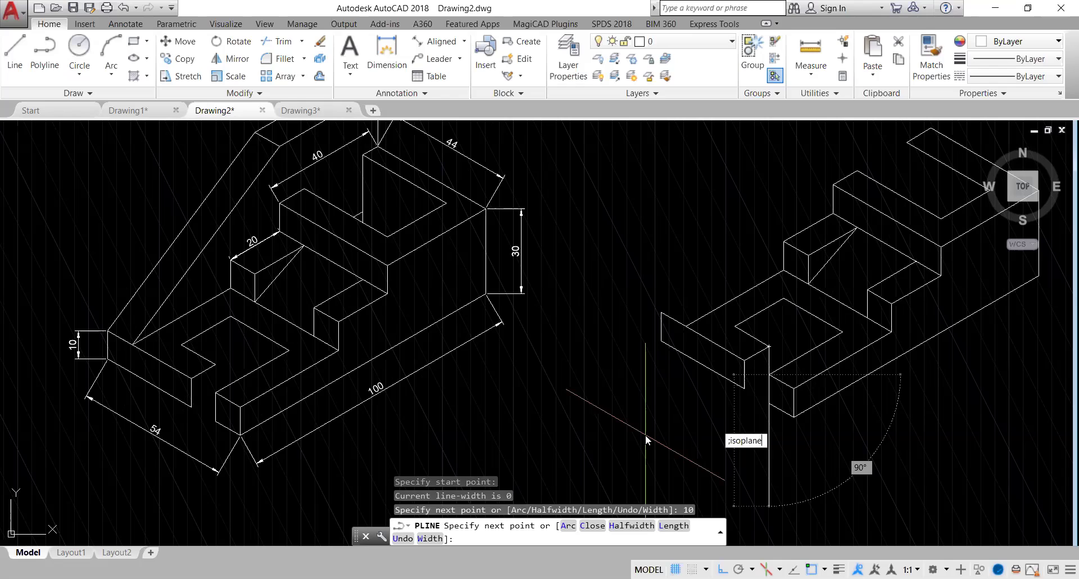
key(Return)
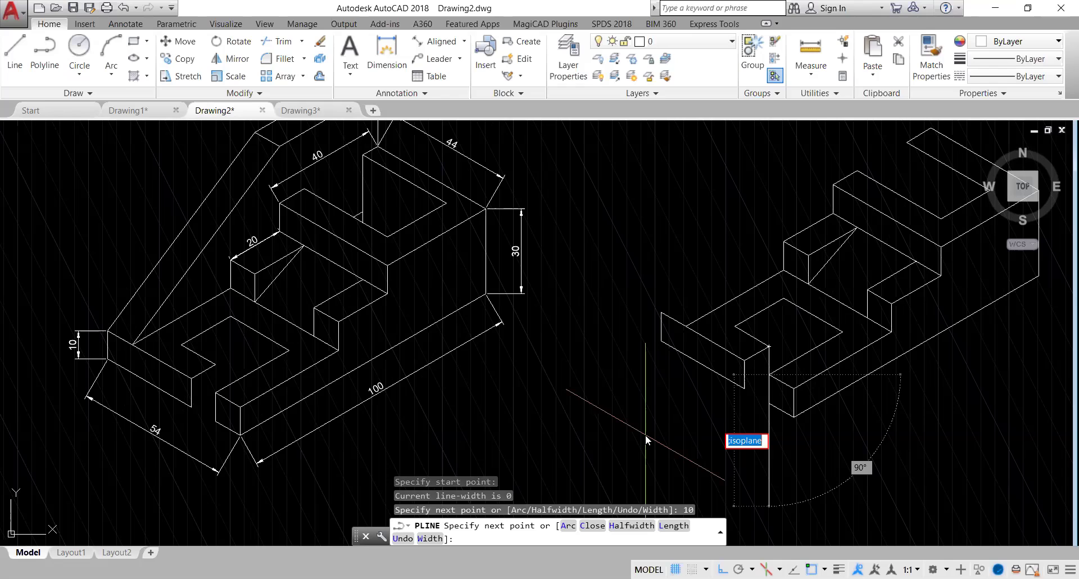
key(Escape)
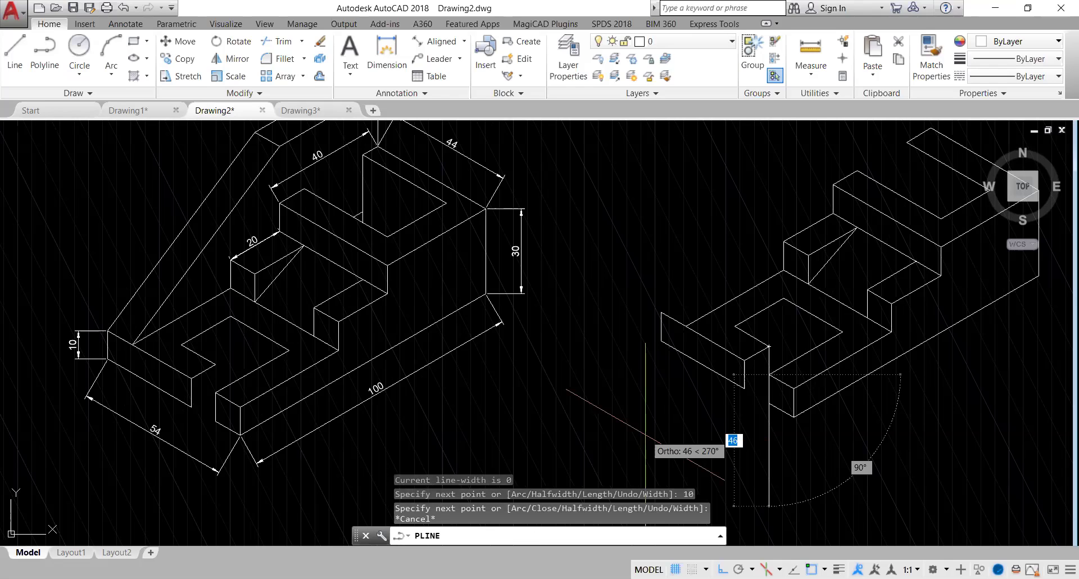
Switch the isometric plane to Top within the polyline and end it at the front face's lower corner beside the slot
text('isopl)
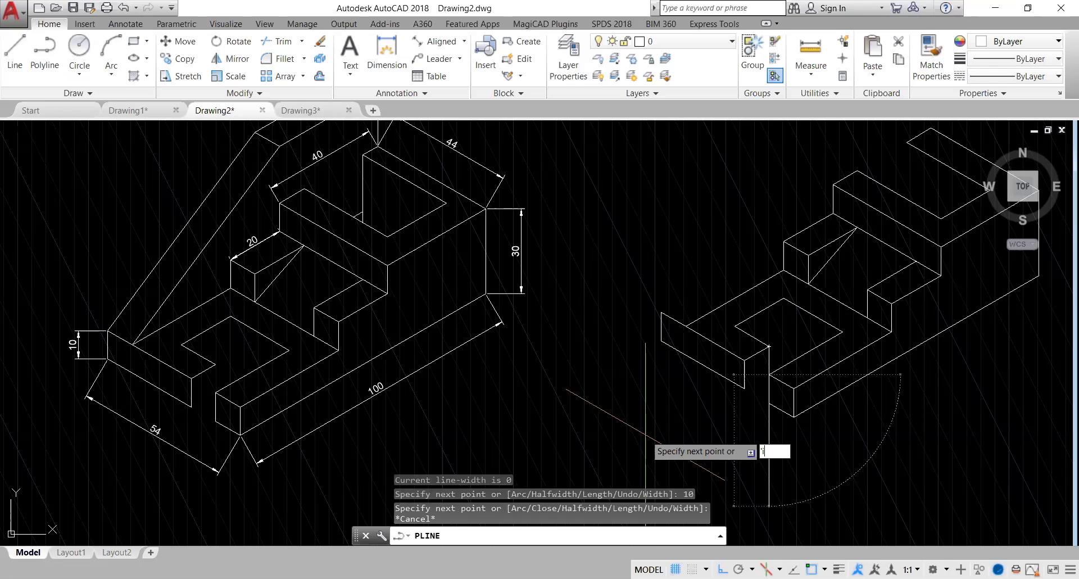
text(ne)
key(Return)
text(T)
key(Return)
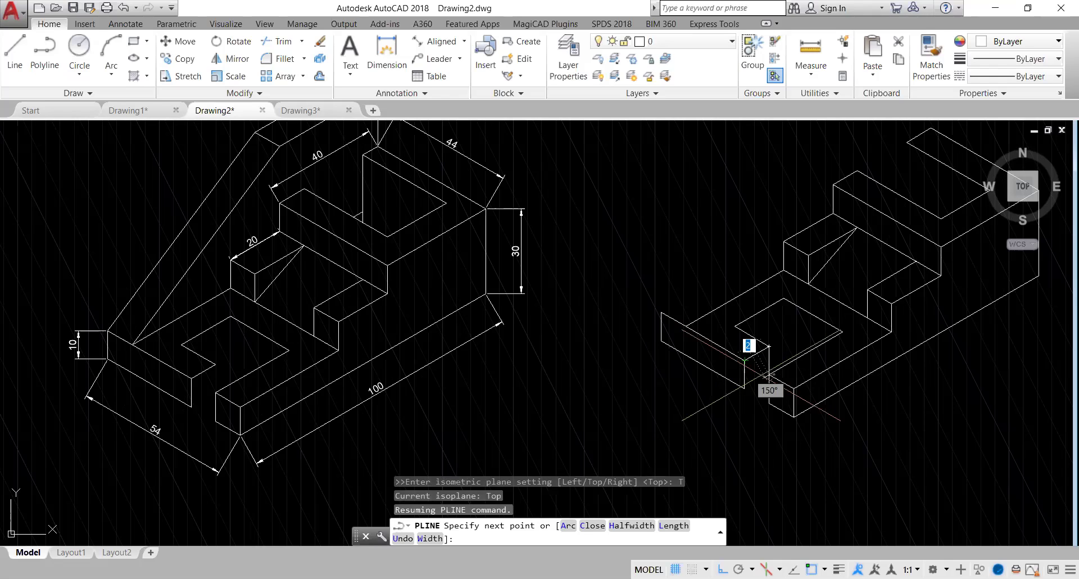
click(744, 388)
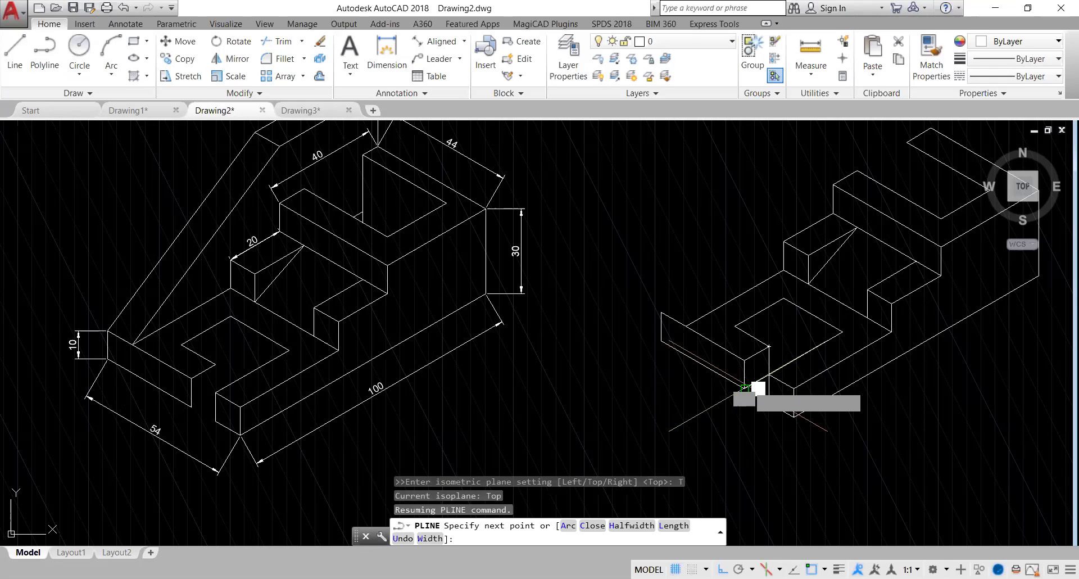
key(Return)
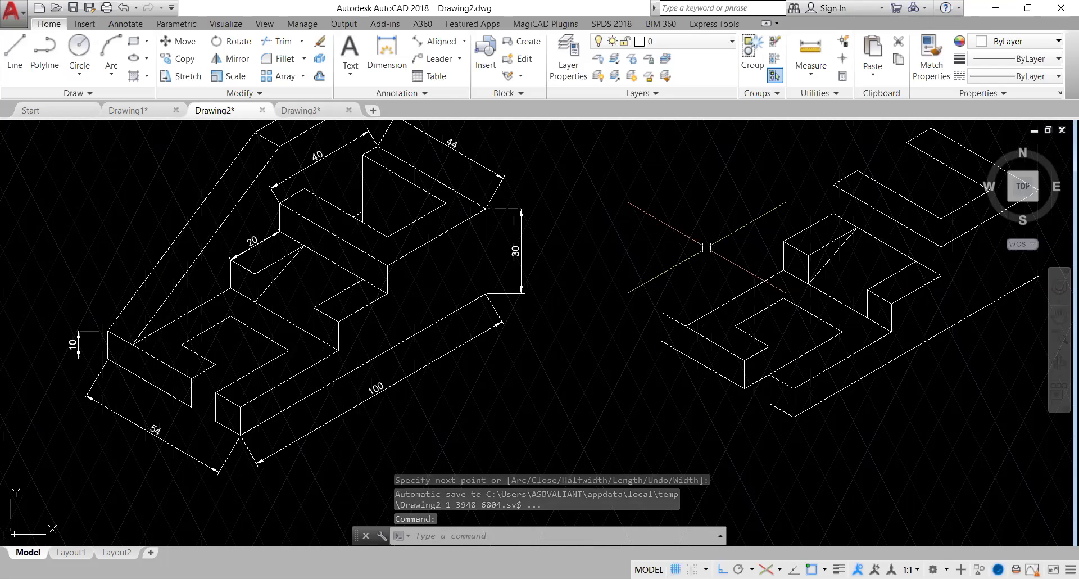
Switch the isometric plane to Left for drawing the next face
text(p)
key(Return)
mouse_move(706, 247)
mouse_down()
mouse_move(628, 285)
mouse_move(634, 277)
mouse_up()
key(Escape)
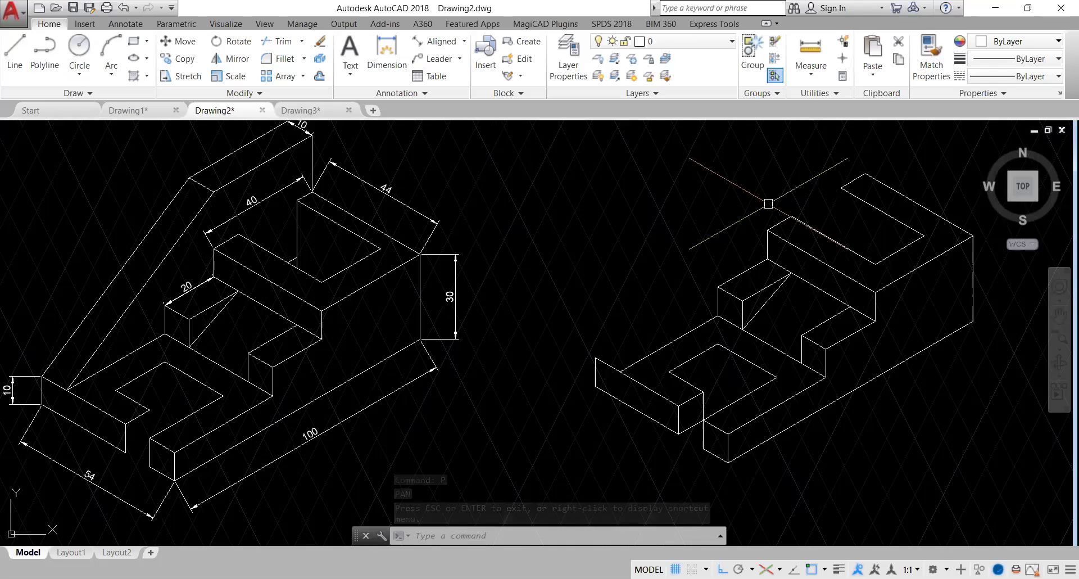
text(ISOPLANE)
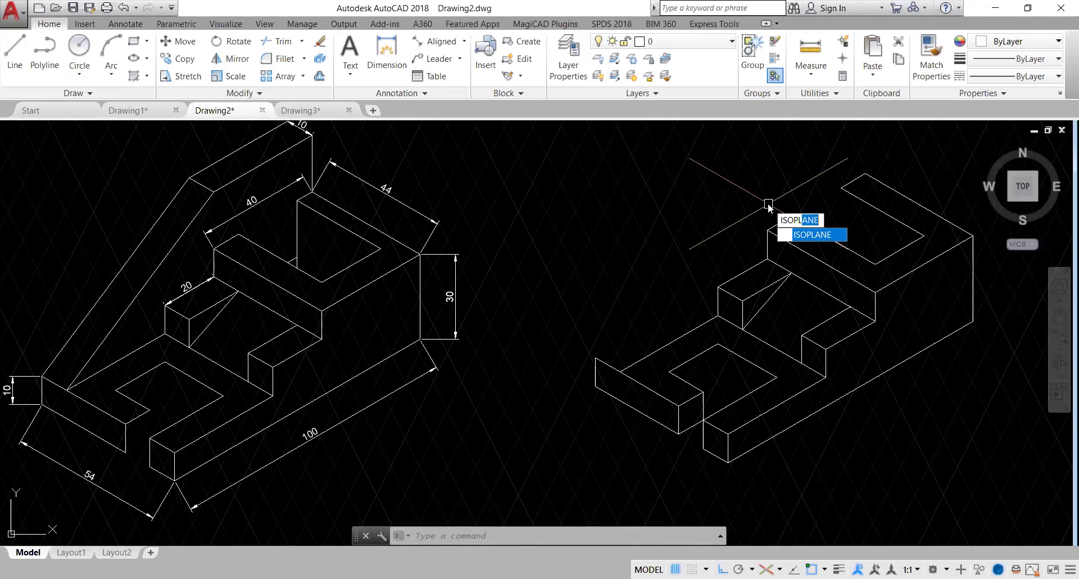
click(798, 237)
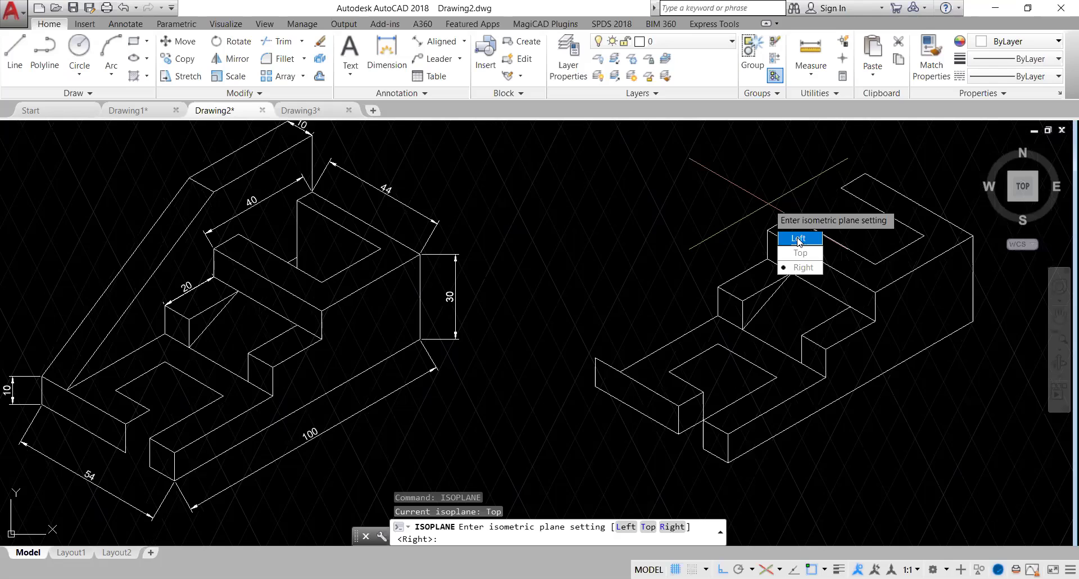
click(798, 239)
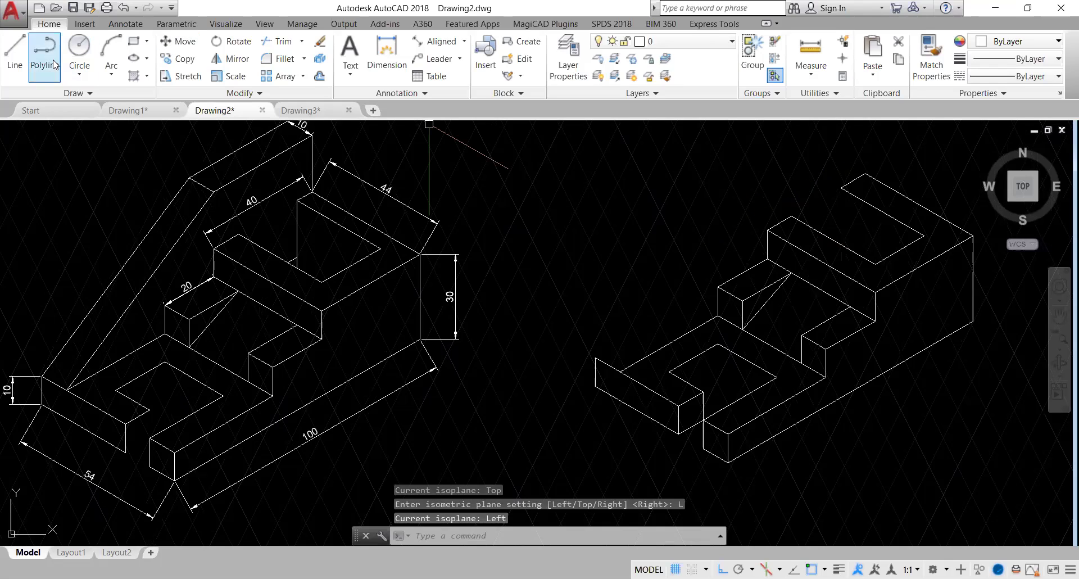
Start a polyline at the back end of the copy's 44 top edge and draw it 10 up and 10 along 150°
text(pl)
key(Return)
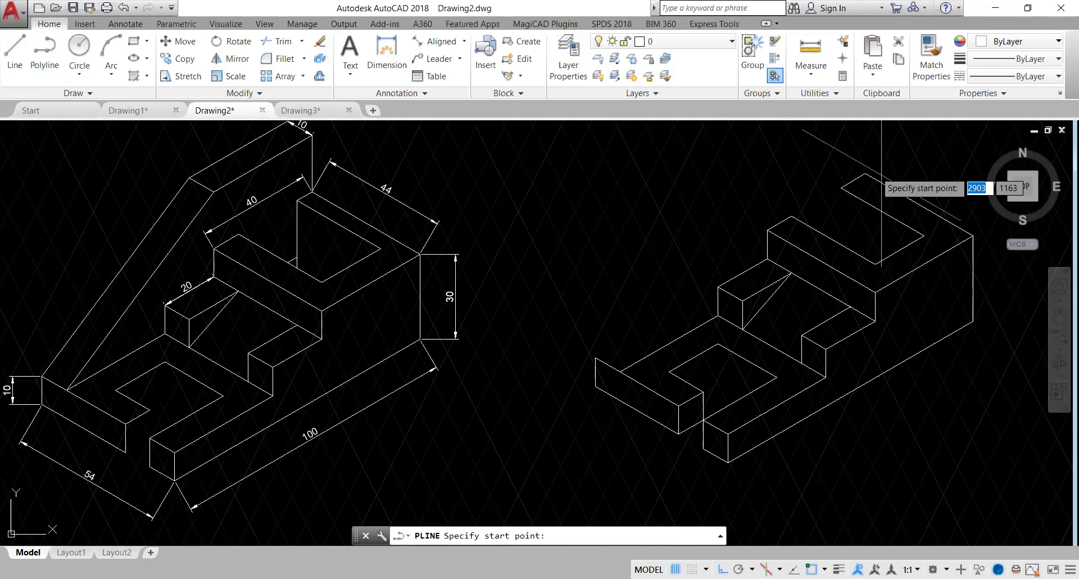
click(865, 173)
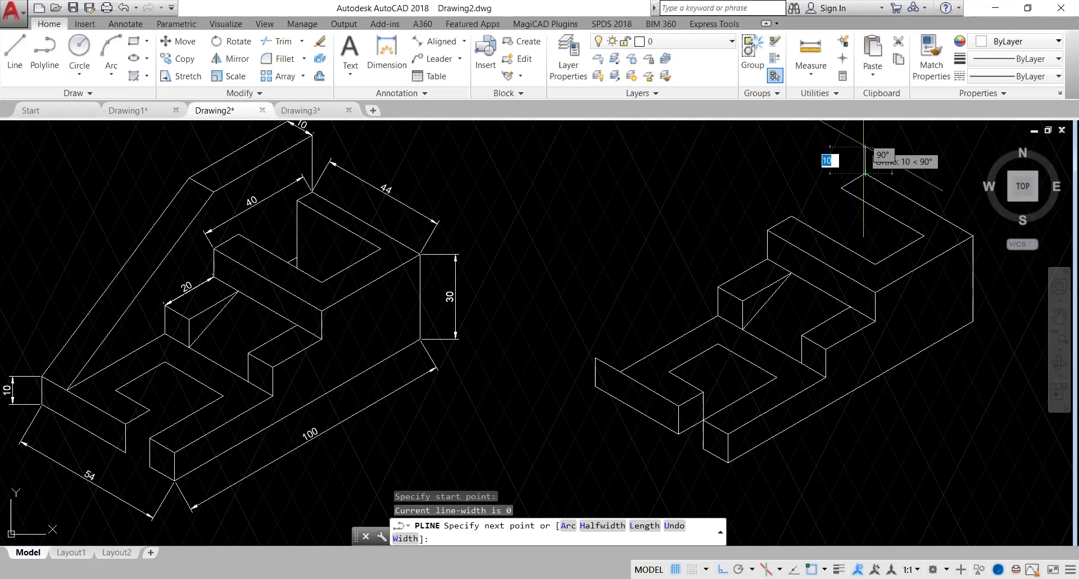
text(10)
key(Return)
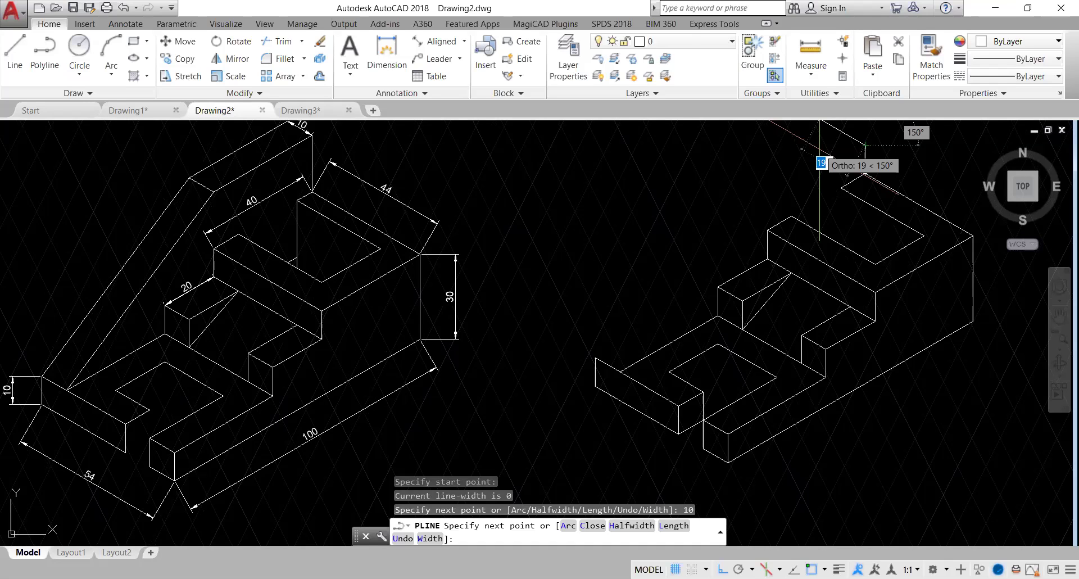
text('p)
key(Return)
drag(820, 162, 770, 206)
key(Escape)
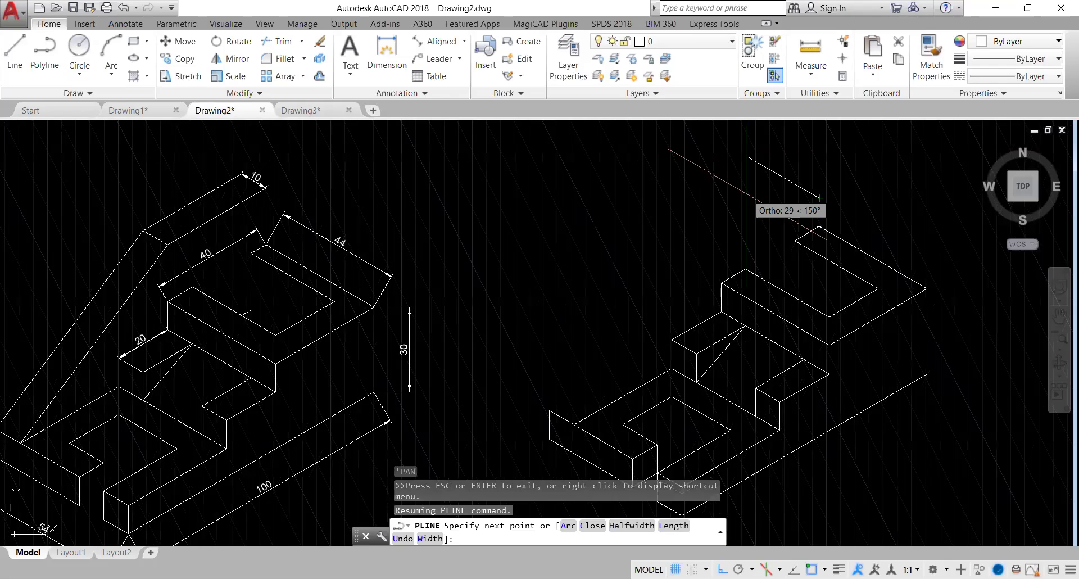
text(10)
key(Return)
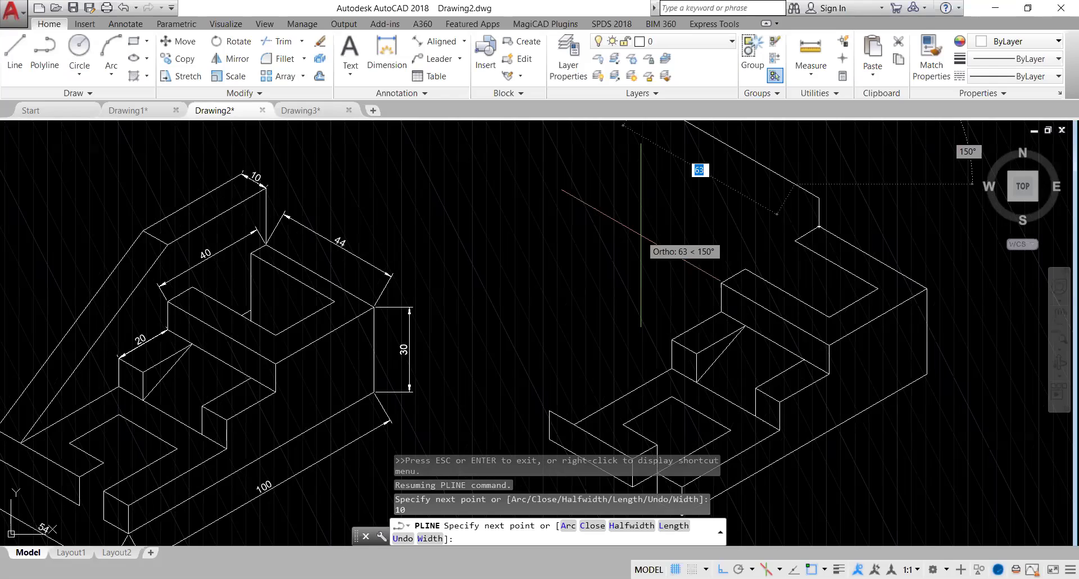
Switch the isometric plane to Top within the running polyline and end it after the 10 long edge
text('isolpa)
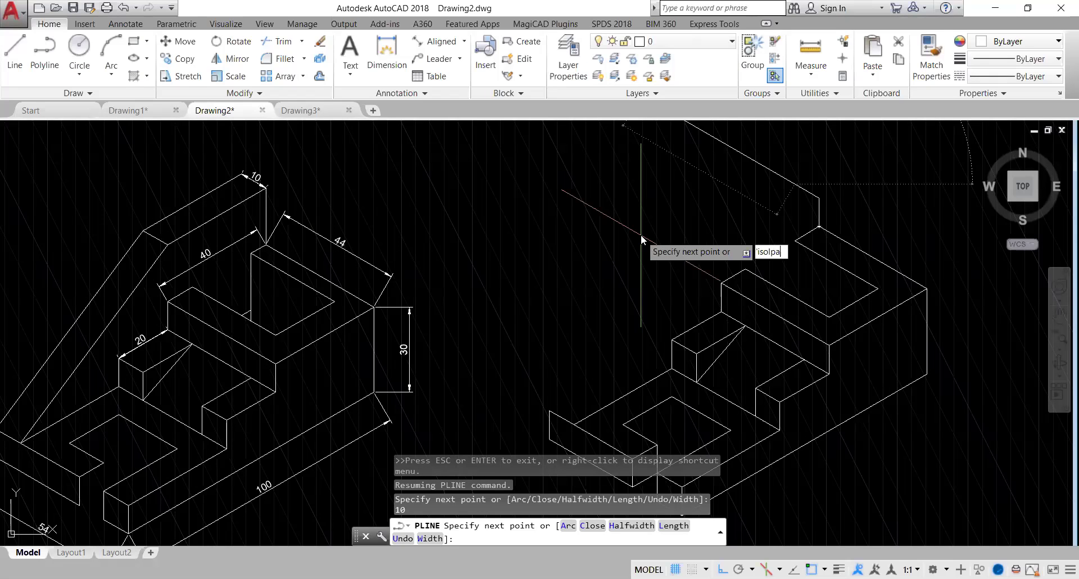
key(BackSpace)
key(BackSpace)
key(BackSpace)
key(BackSpace)
text(oplane)
key(Return)
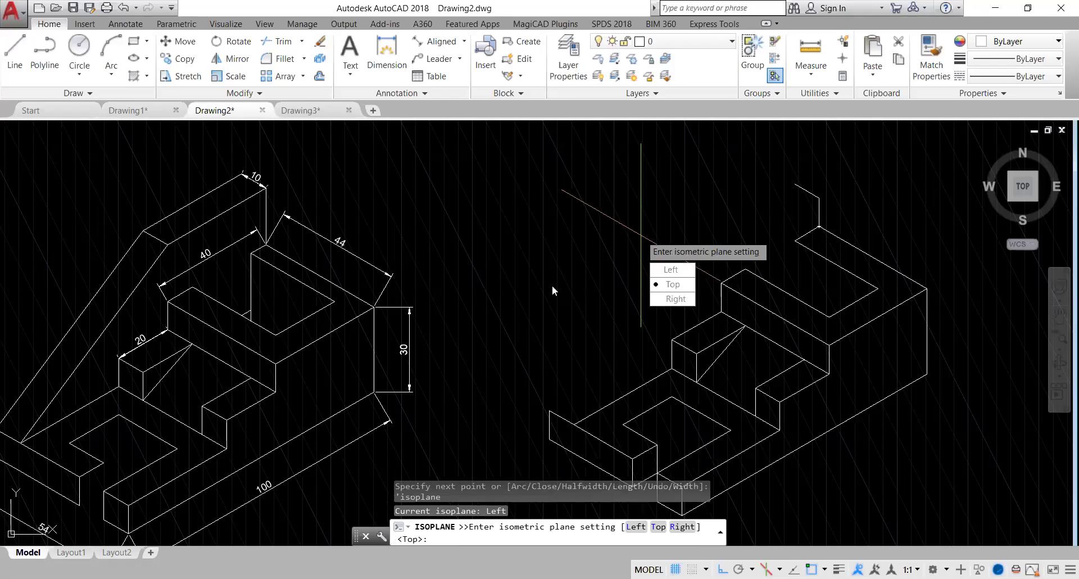
click(691, 284)
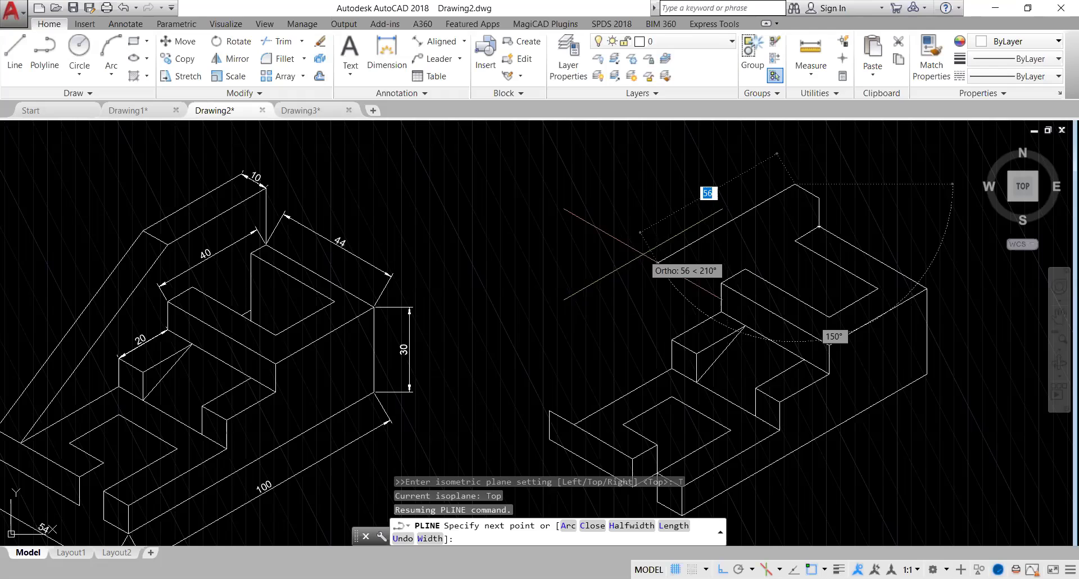
key(Escape)
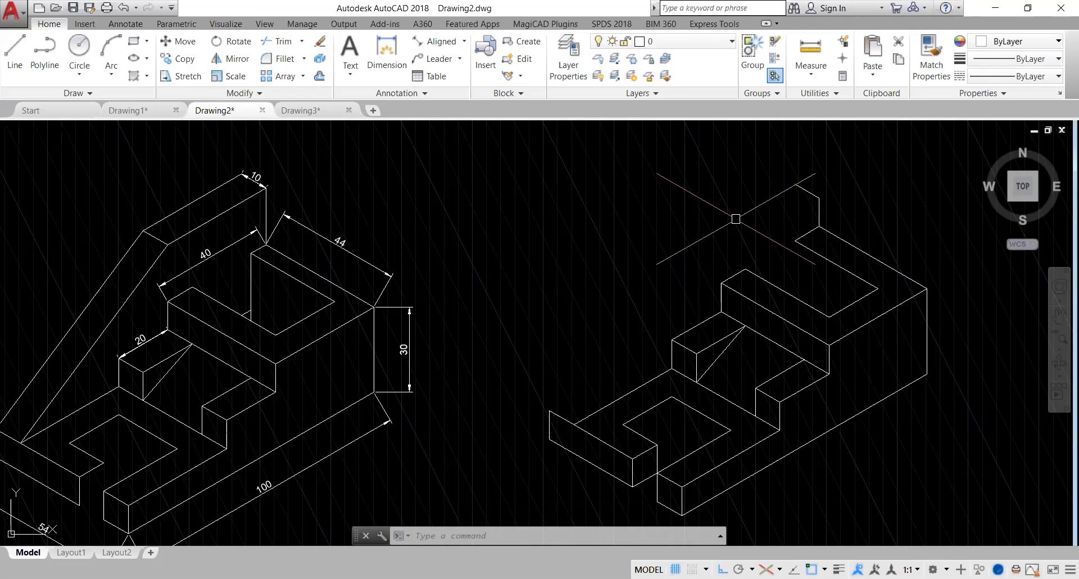
Draw the raised top strip as a polyline, 40 along 210° and 10 along 150°, returning to the far end of the 10 edge
text(PL)
key(Return)
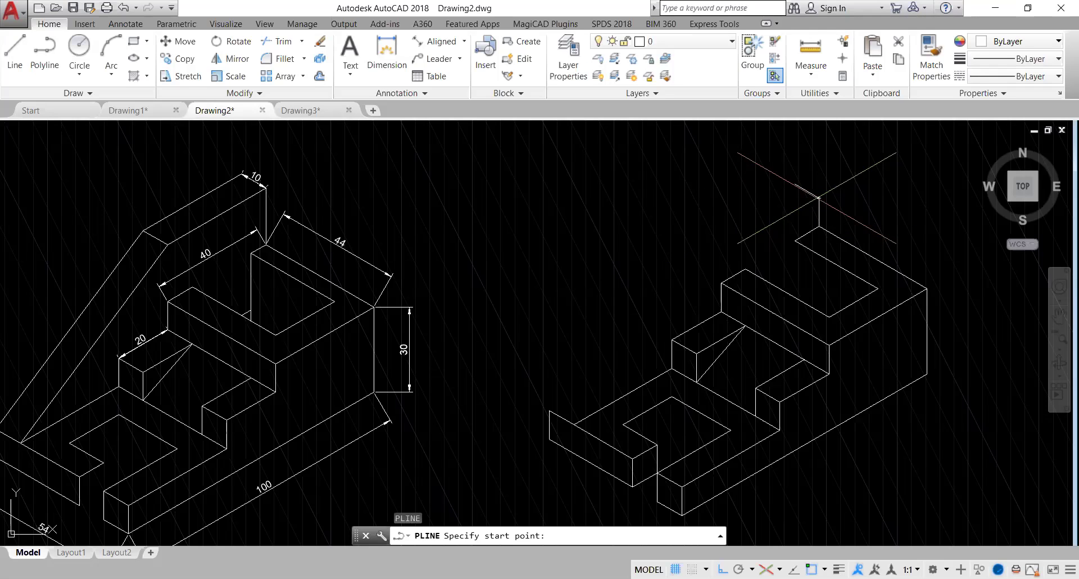
click(819, 198)
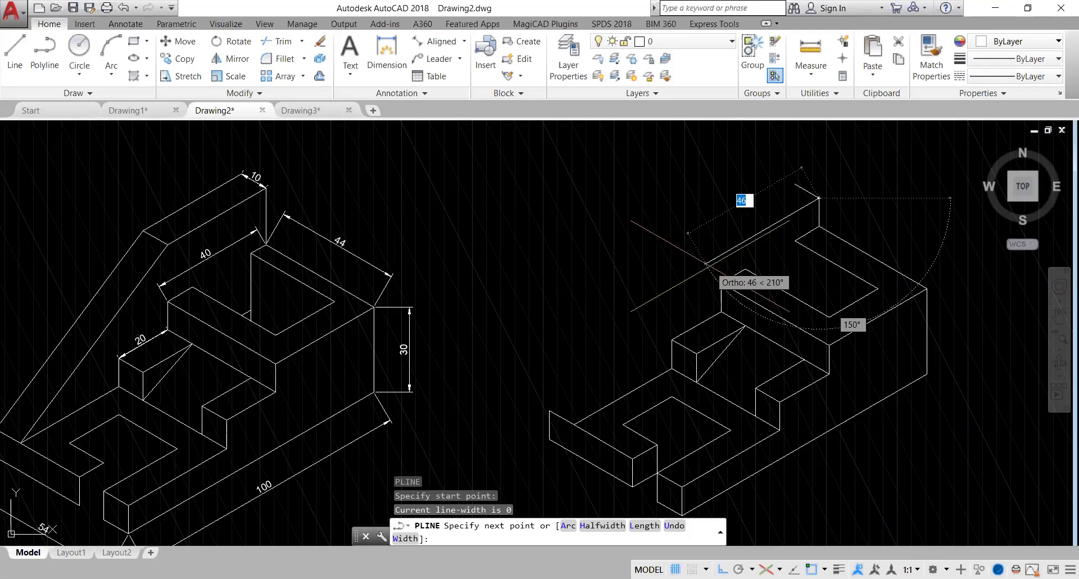
text(40)
key(Return)
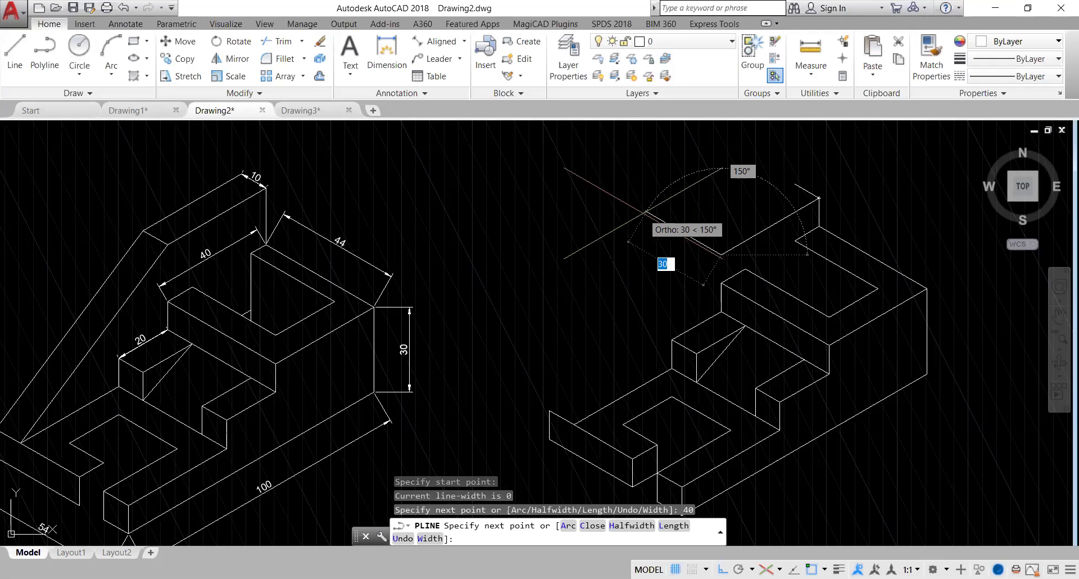
text(10)
key(Return)
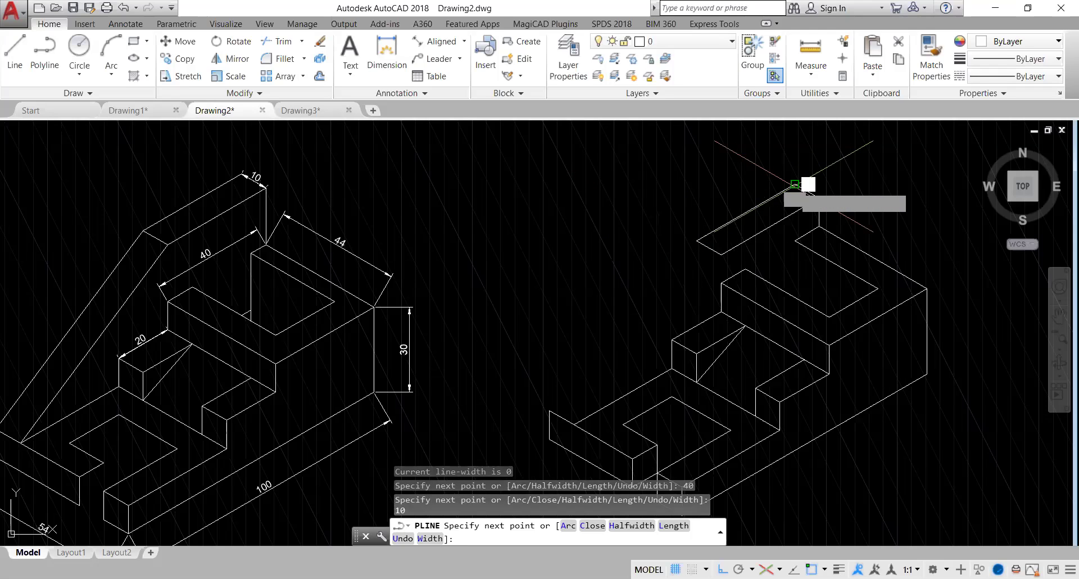
click(808, 185)
key(Return)
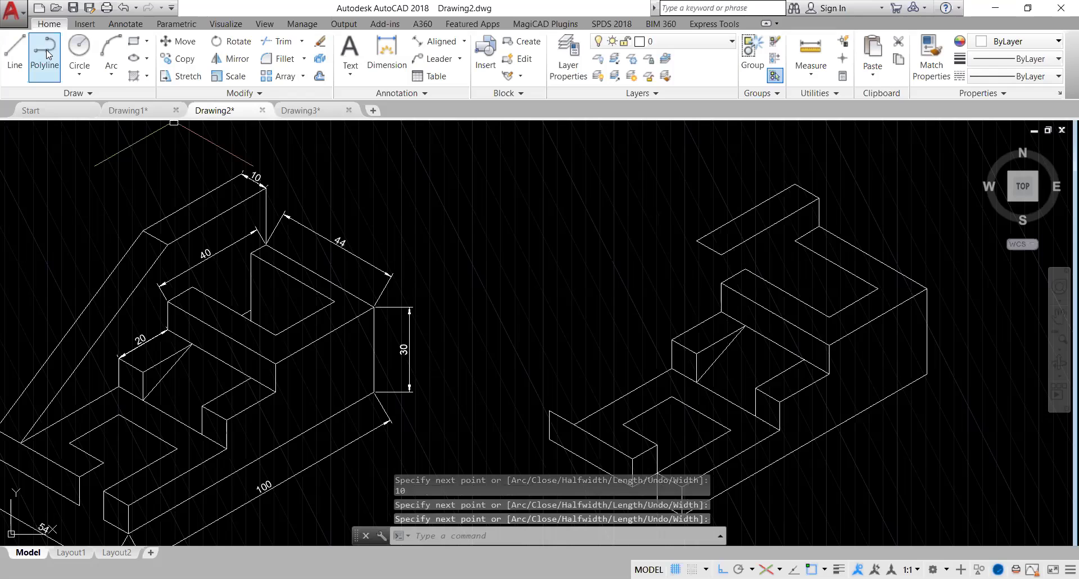
Draw the two sloping edges joining the raised strip's lower corners to the outer and inner upper corners of the base's front face
key(Return)
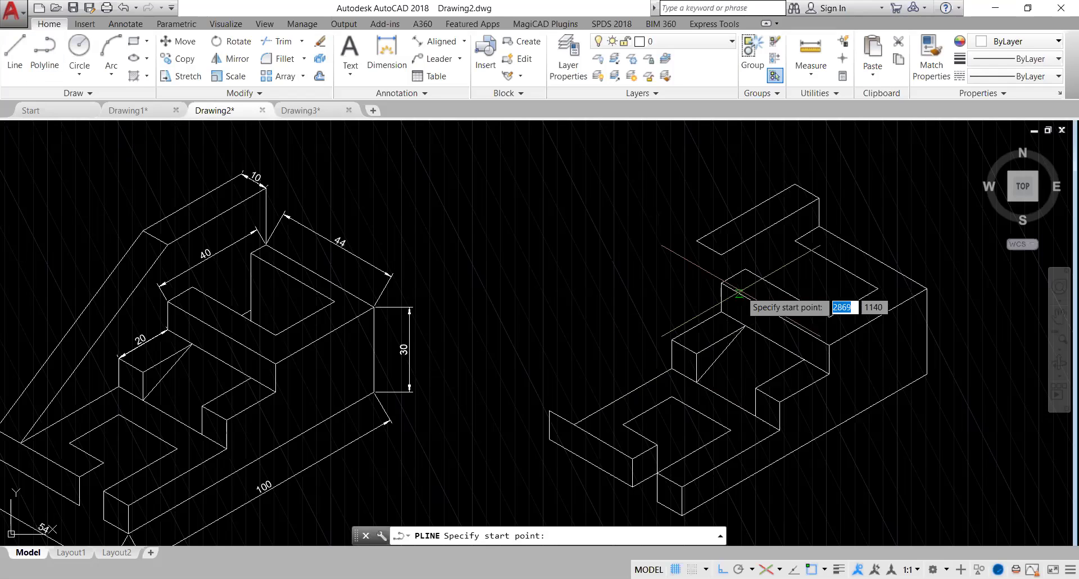
click(696, 240)
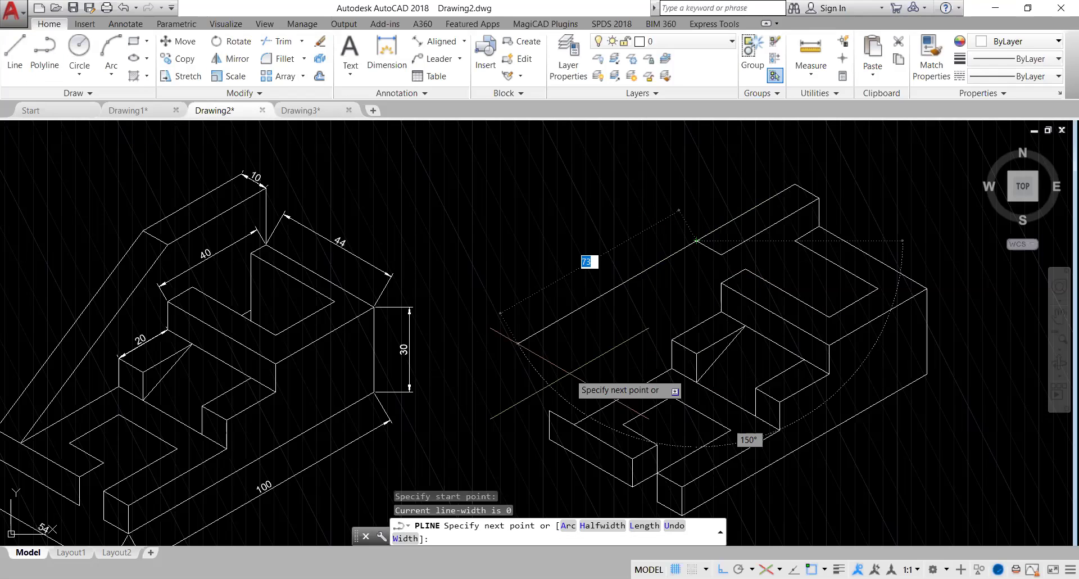
click(550, 411)
key(Escape)
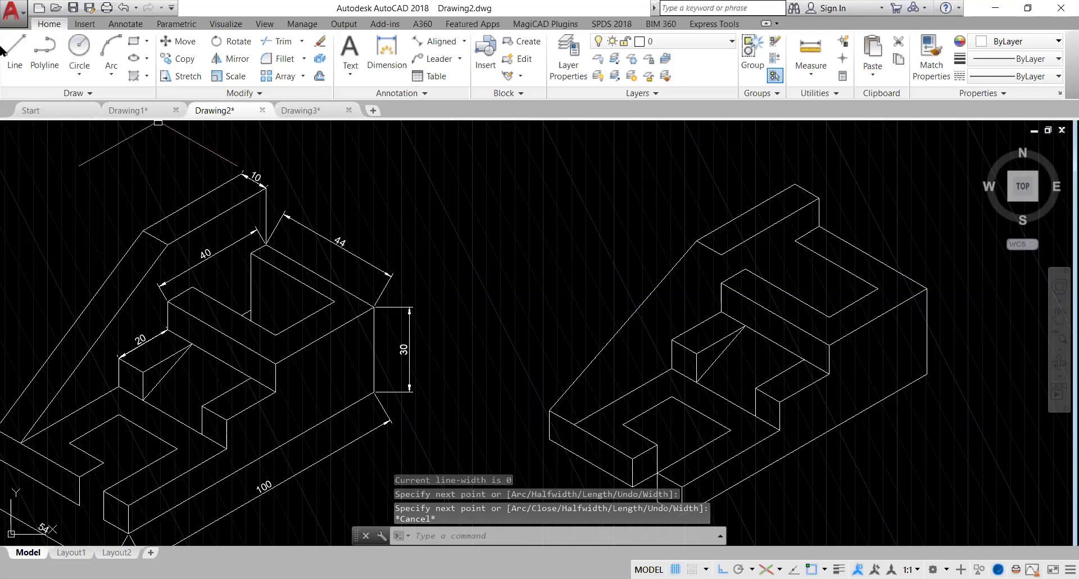
click(44, 63)
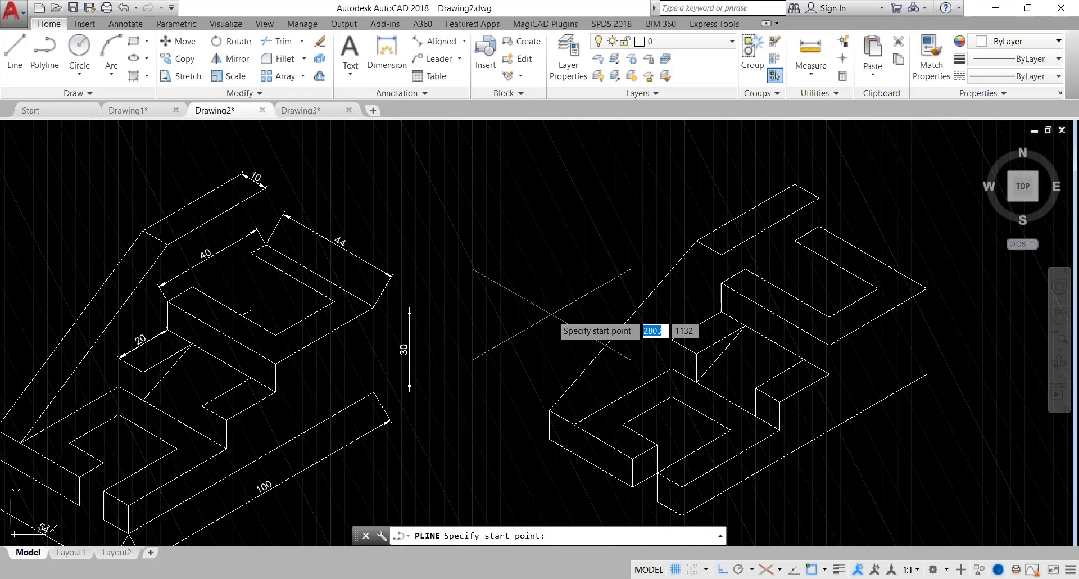
click(574, 424)
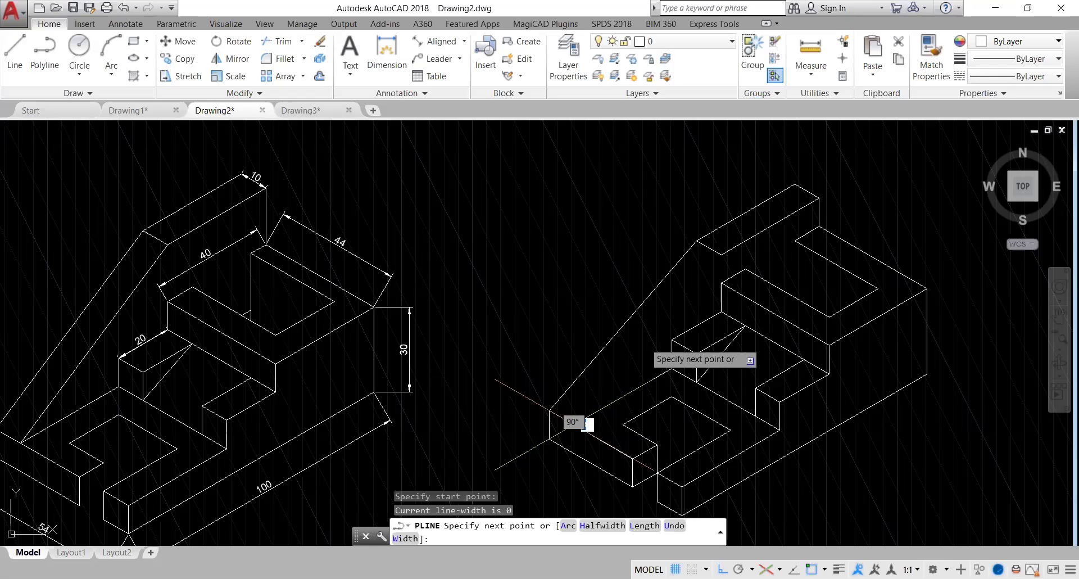
click(720, 256)
key(Escape)
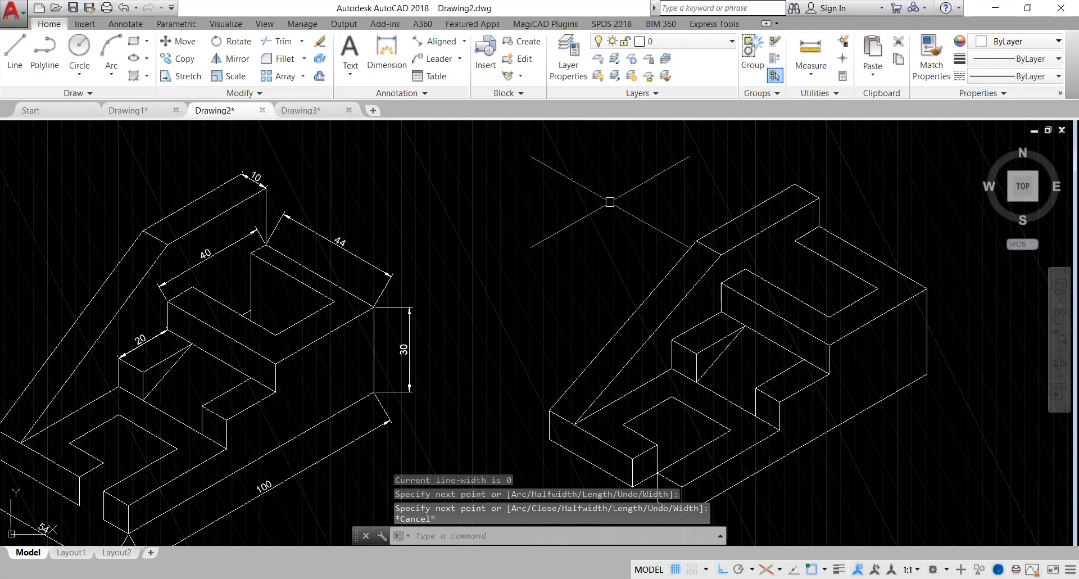
Switch the isometric plane to Left with ISOPLANE
text(p)
key(Return)
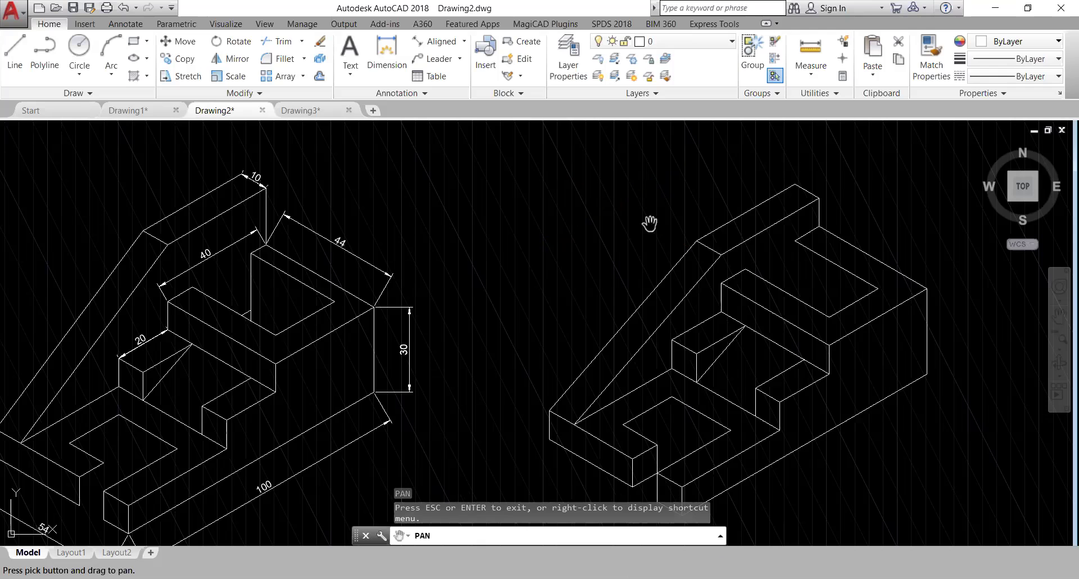
drag(662, 241, 637, 178)
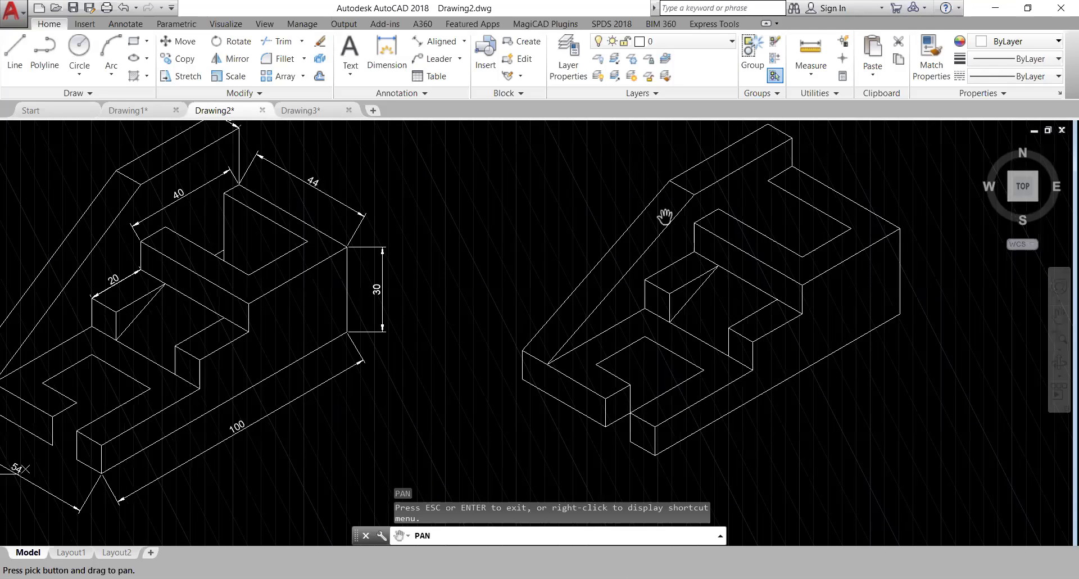
drag(664, 216, 693, 214)
key(Escape)
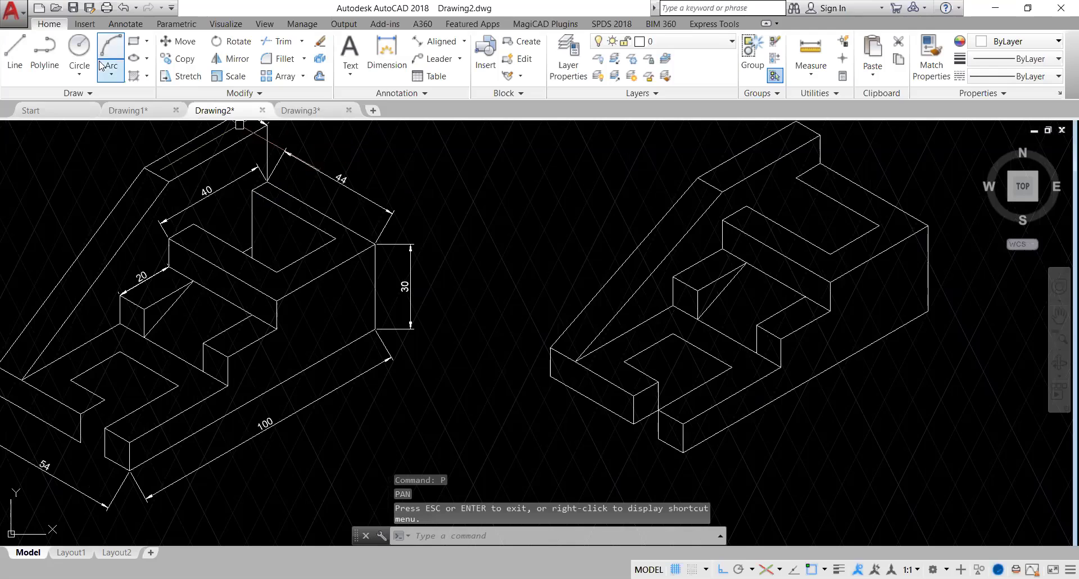
click(45, 51)
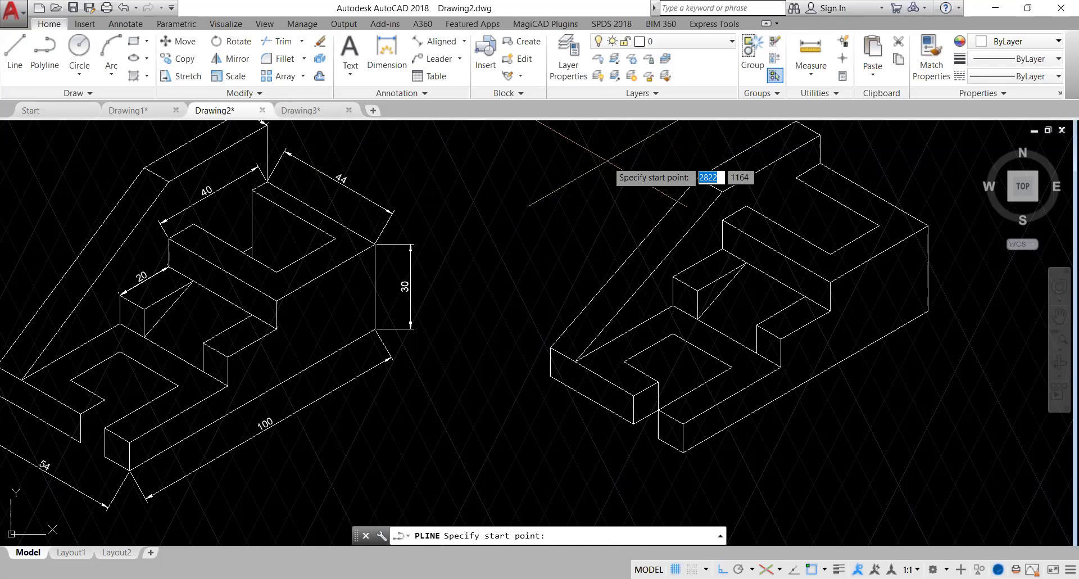
key(F5)
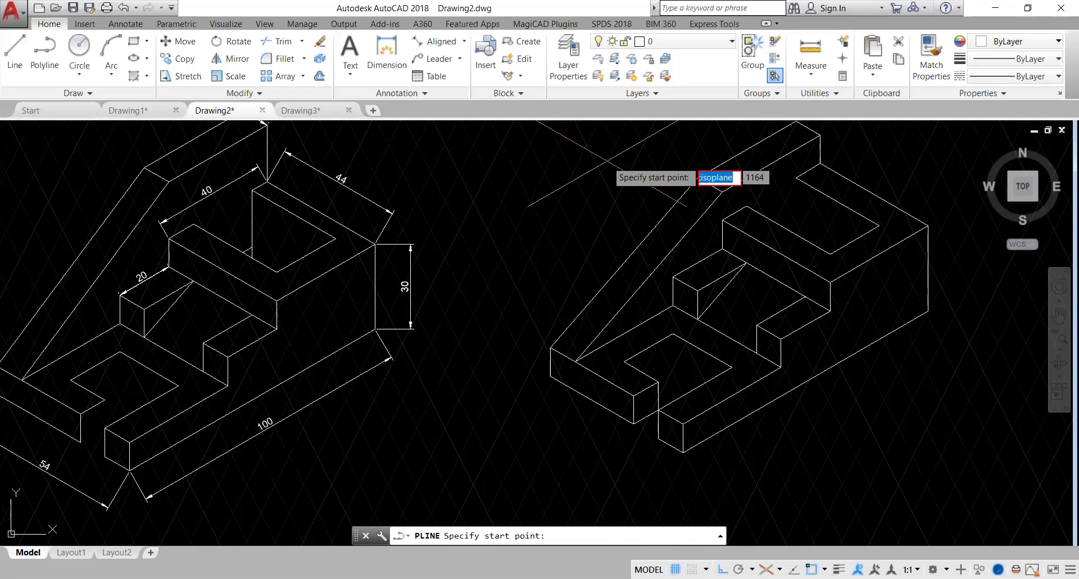
key(Escape)
text(ISOPLANE)
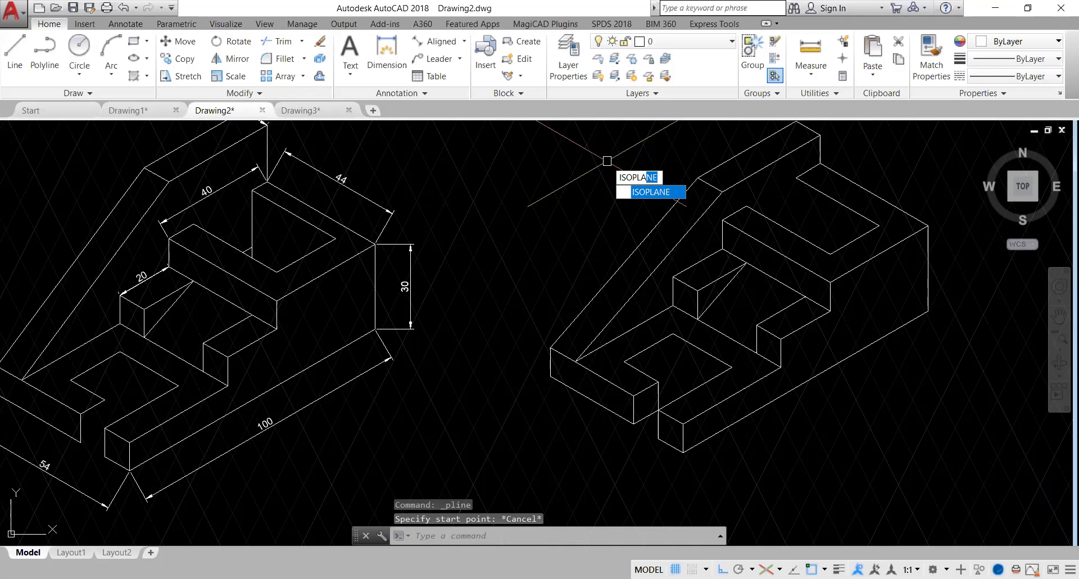
click(631, 192)
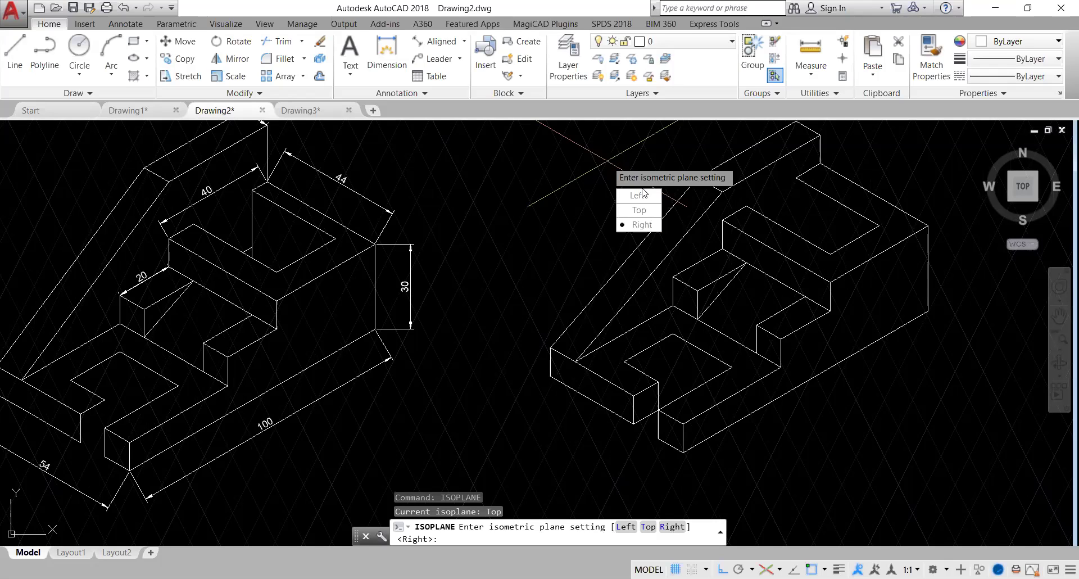
click(638, 195)
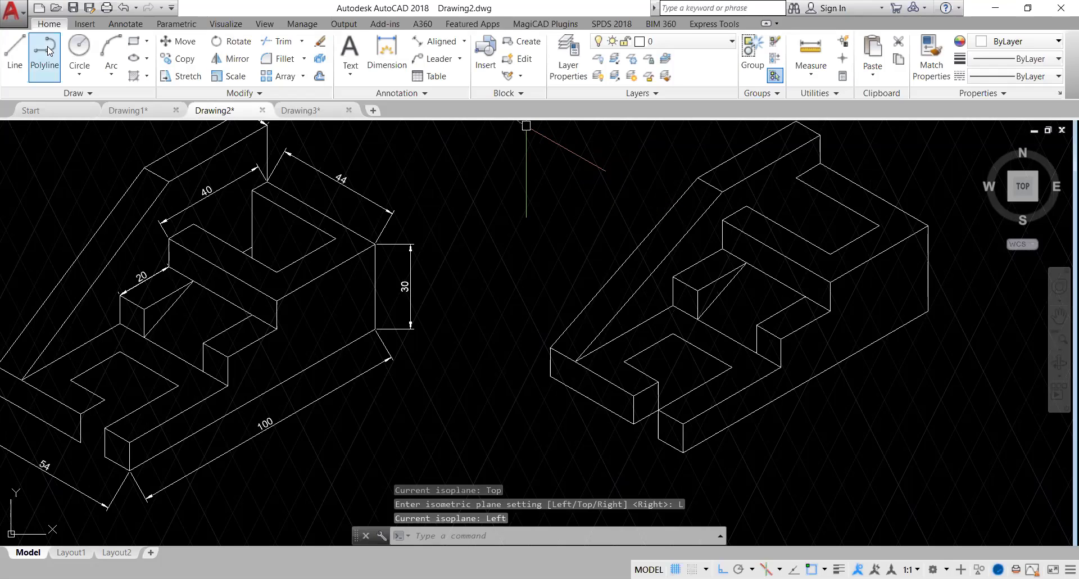
Draw a vertical polyline 50 down from the back corner of the upper slot
click(44, 50)
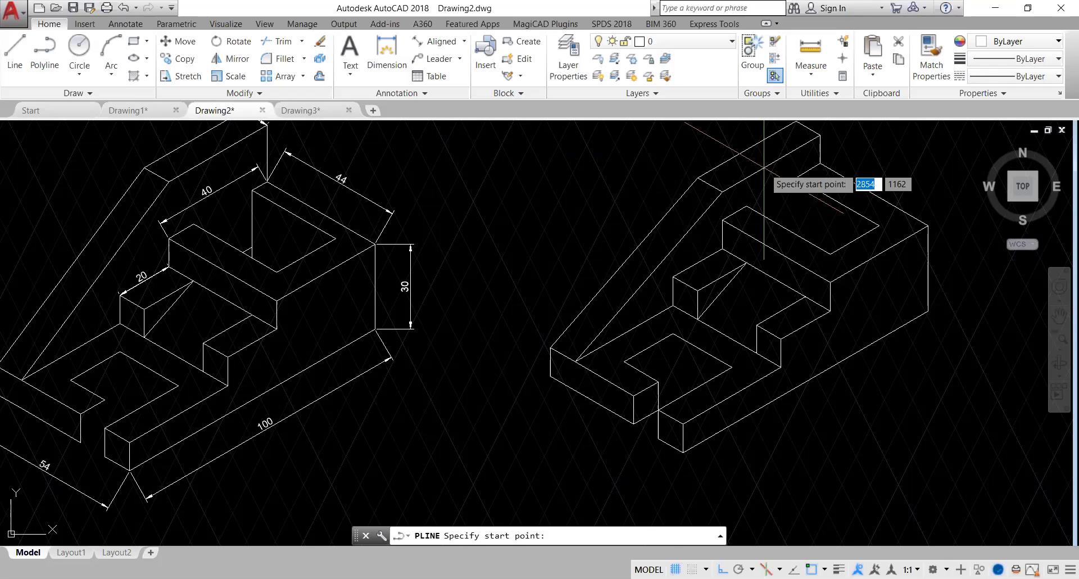
click(795, 177)
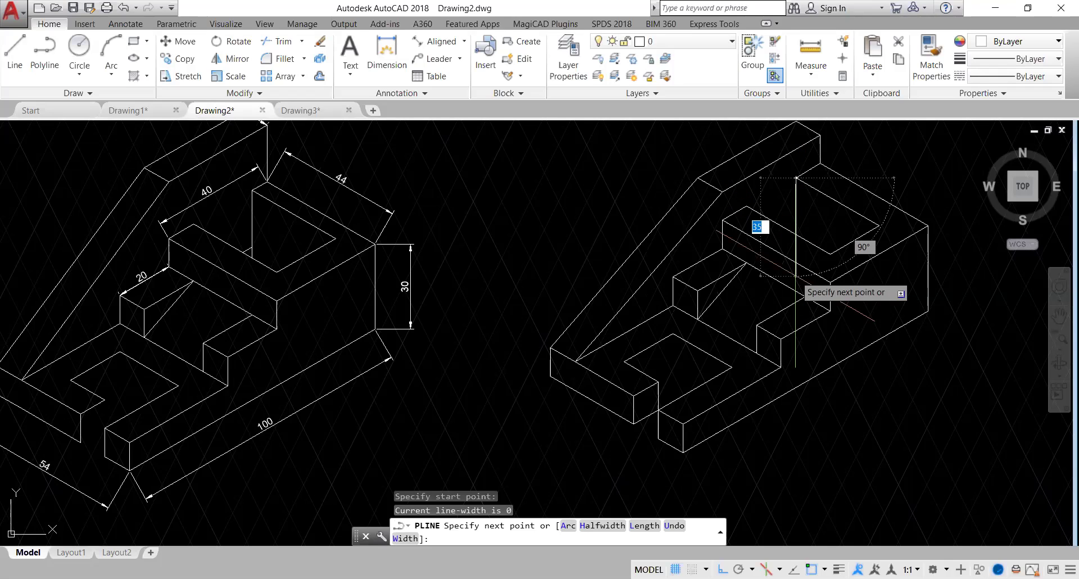
text(50)
key(Return)
key(Escape)
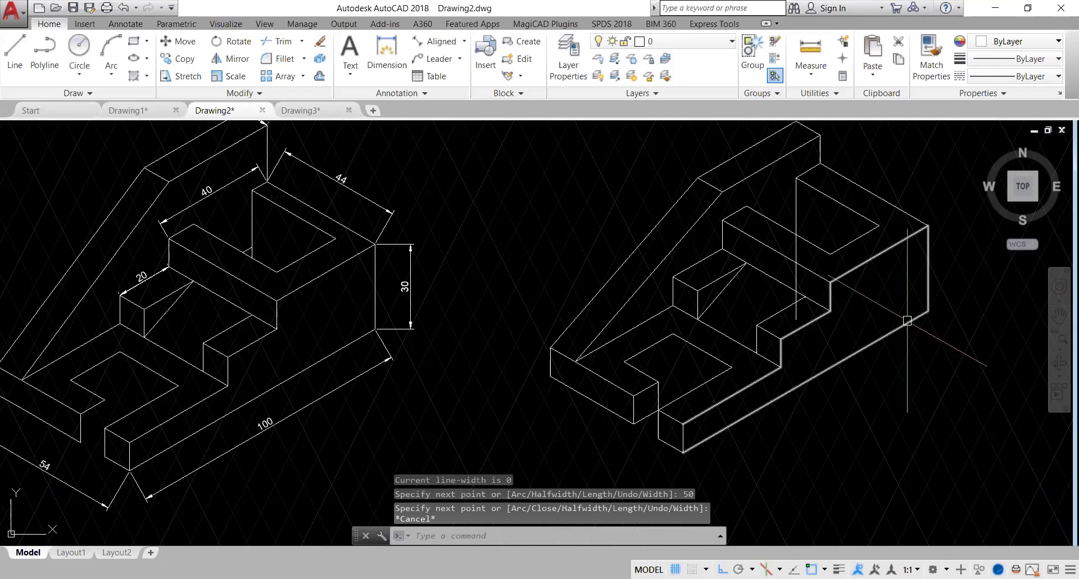
Trim away the part of the vertical line that crosses the upper block's front top strip, using all objects as cutting edges
text(tr)
key(Return)
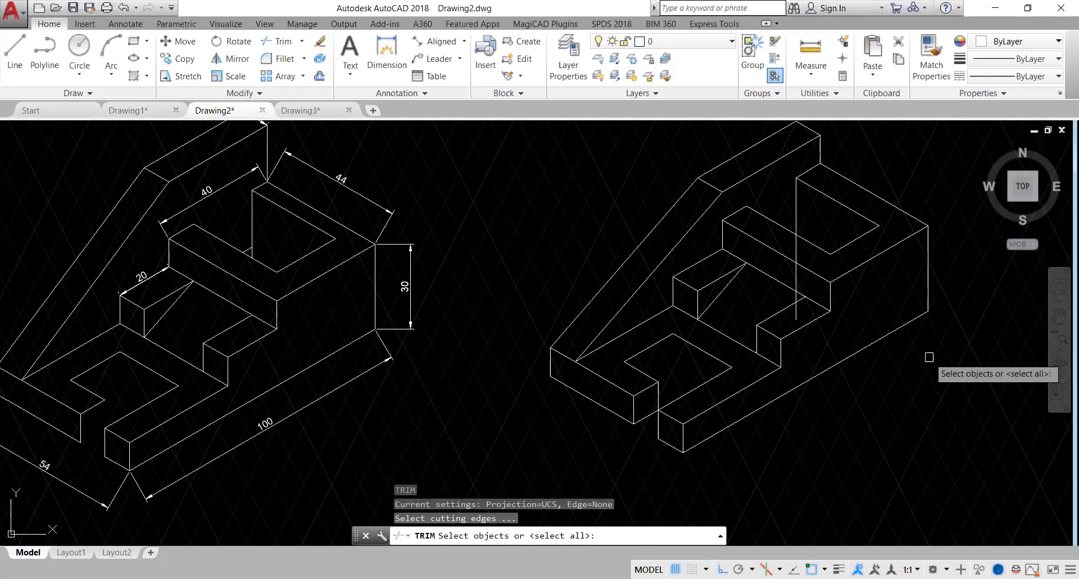
key(Return)
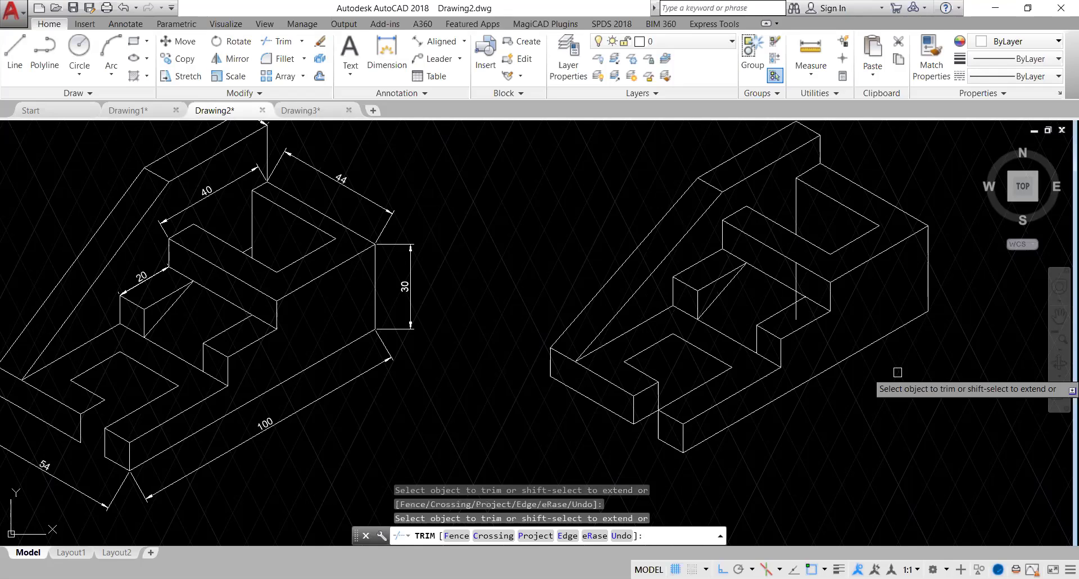
key(Escape)
Erase the leftover vertical line segment below the upper block's front top strip in the new isometric drawing
text(e)
key(Return)
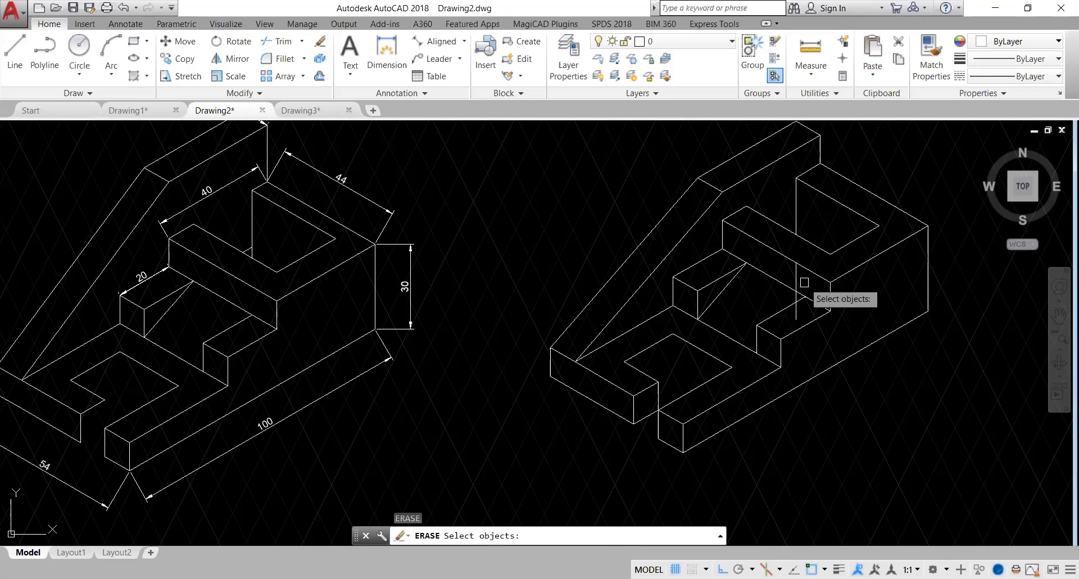
click(795, 277)
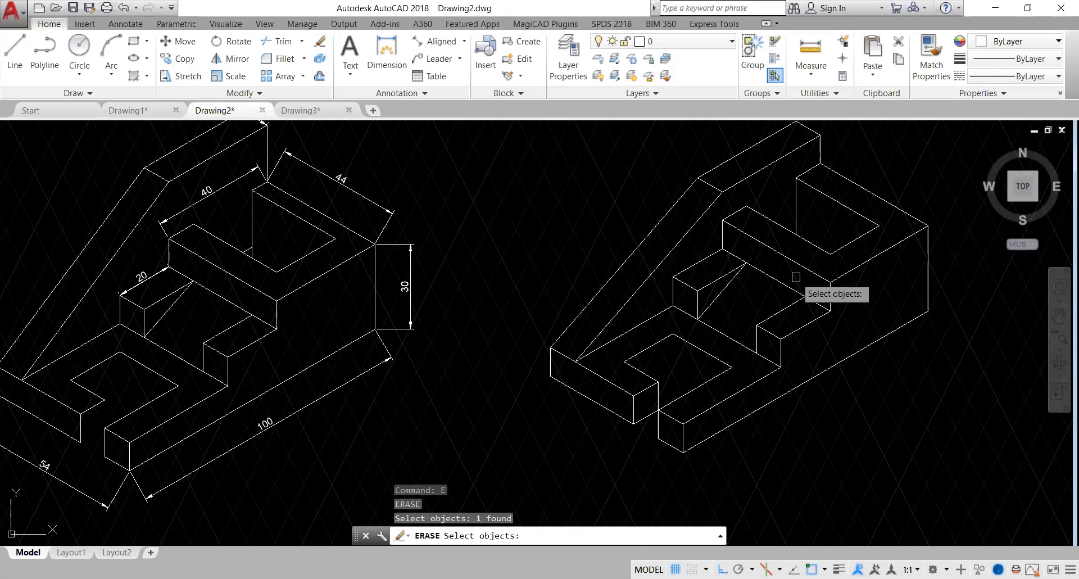
key(Return)
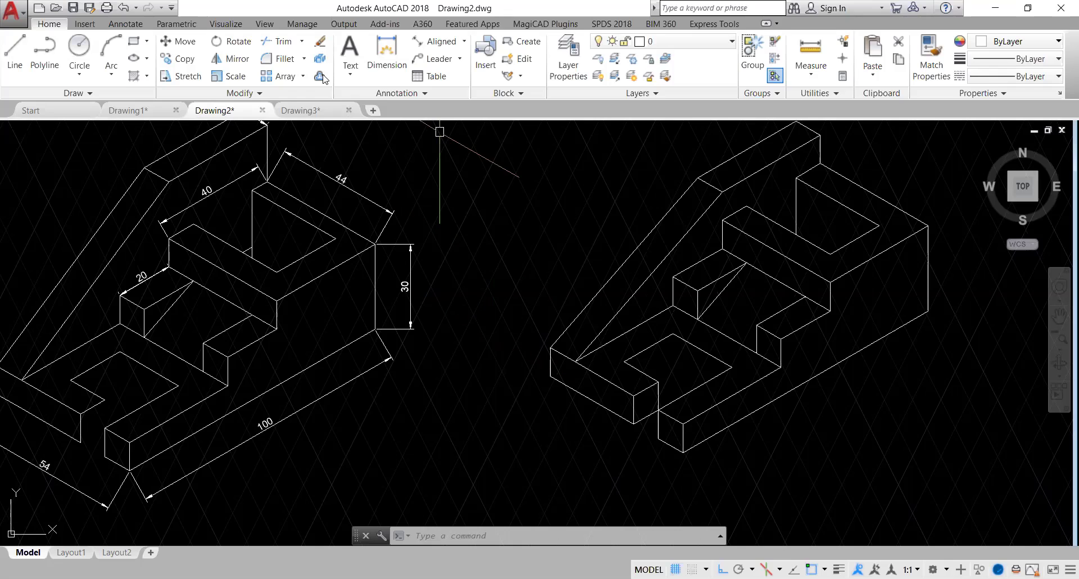
Add an aligned dimension along the bottom front edge of the new part's base, placed just below that edge
click(465, 42)
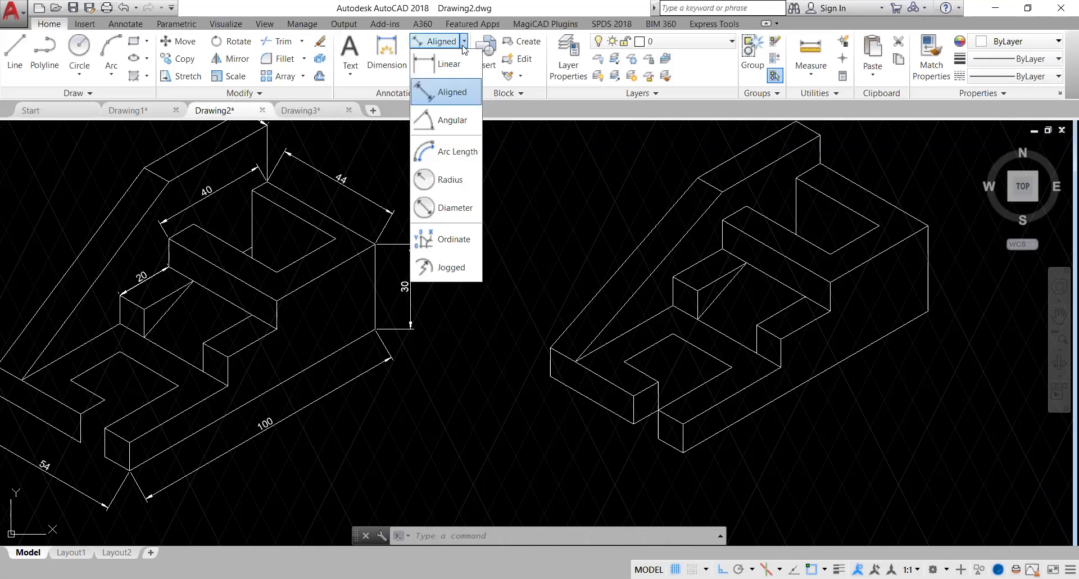
click(448, 93)
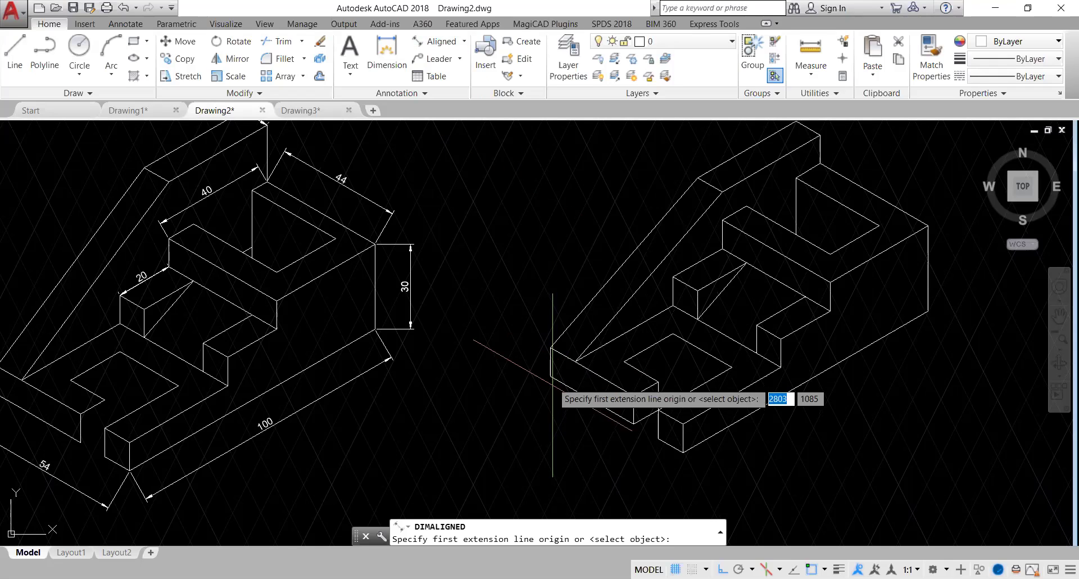
click(551, 361)
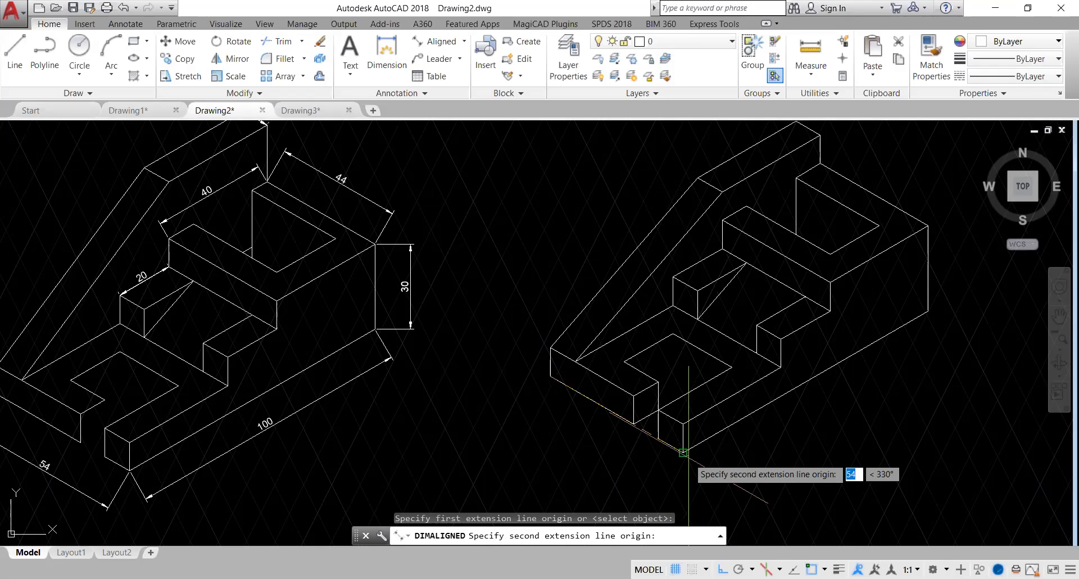
click(682, 453)
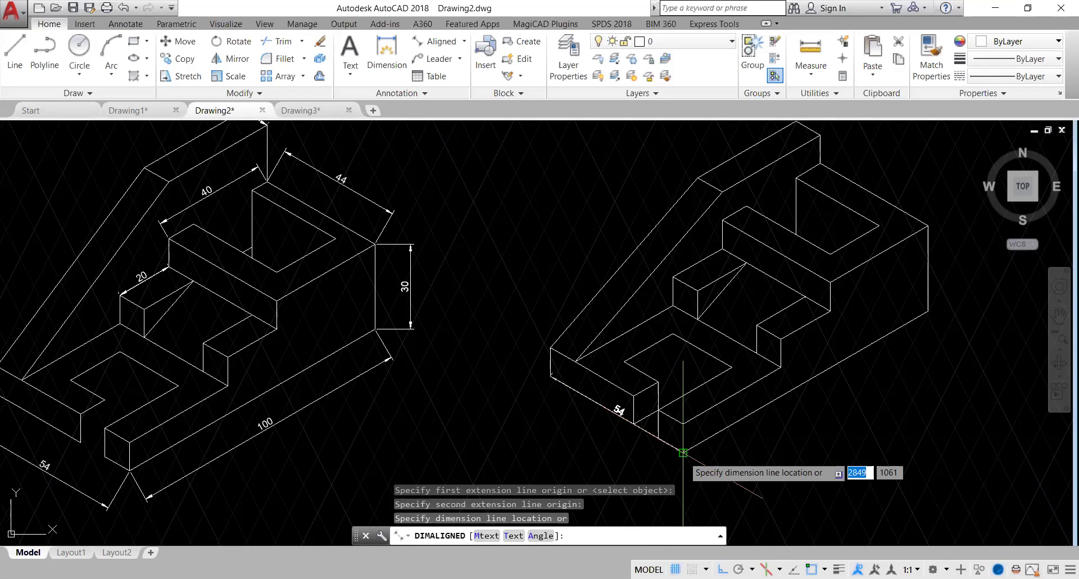
click(662, 471)
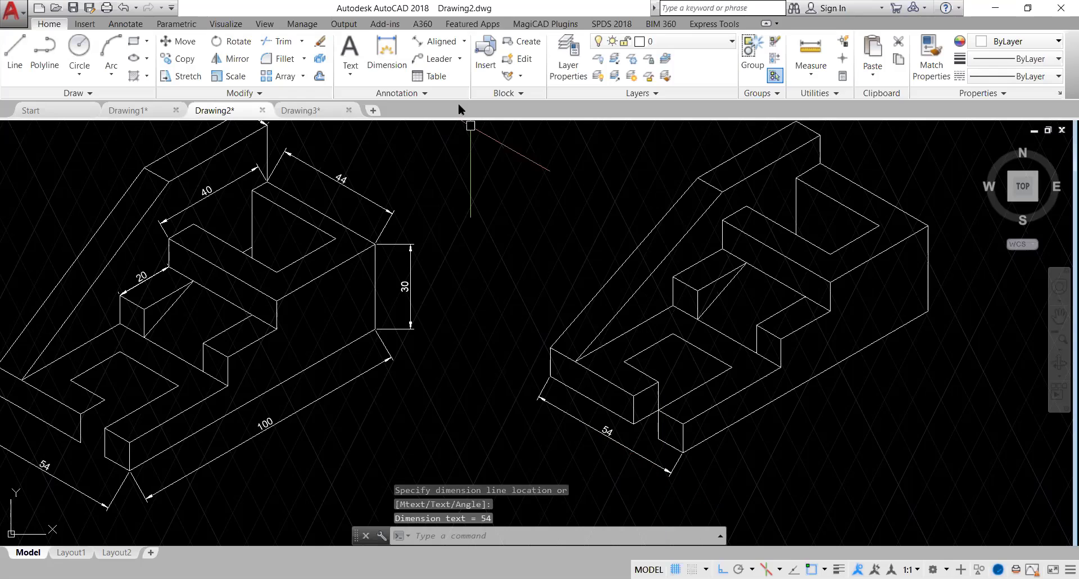
Add an aligned dimension along the base's long bottom side edge, from the rear corner to the front corner, offset outward
click(432, 42)
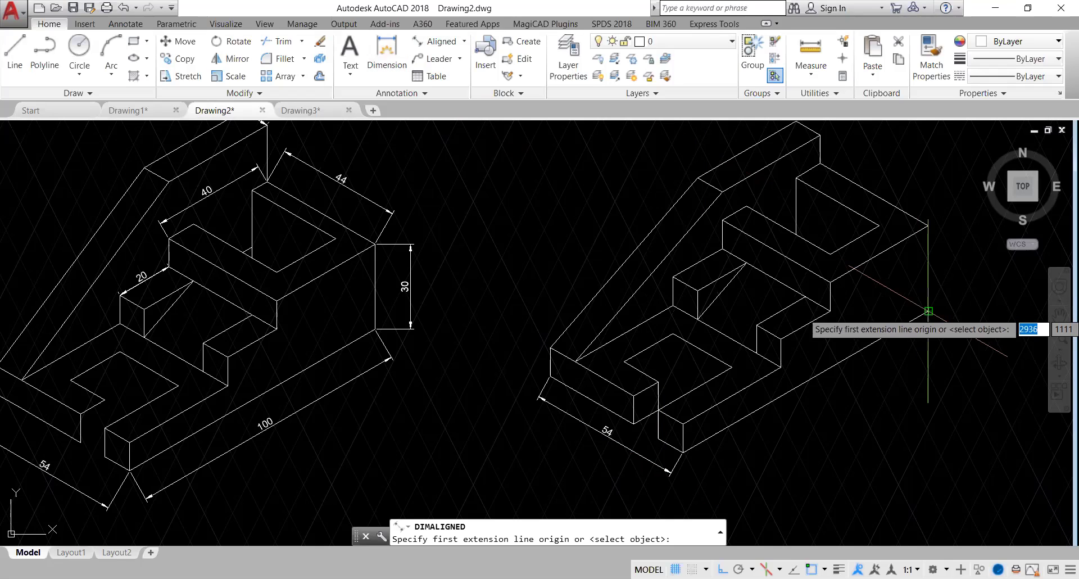
click(927, 310)
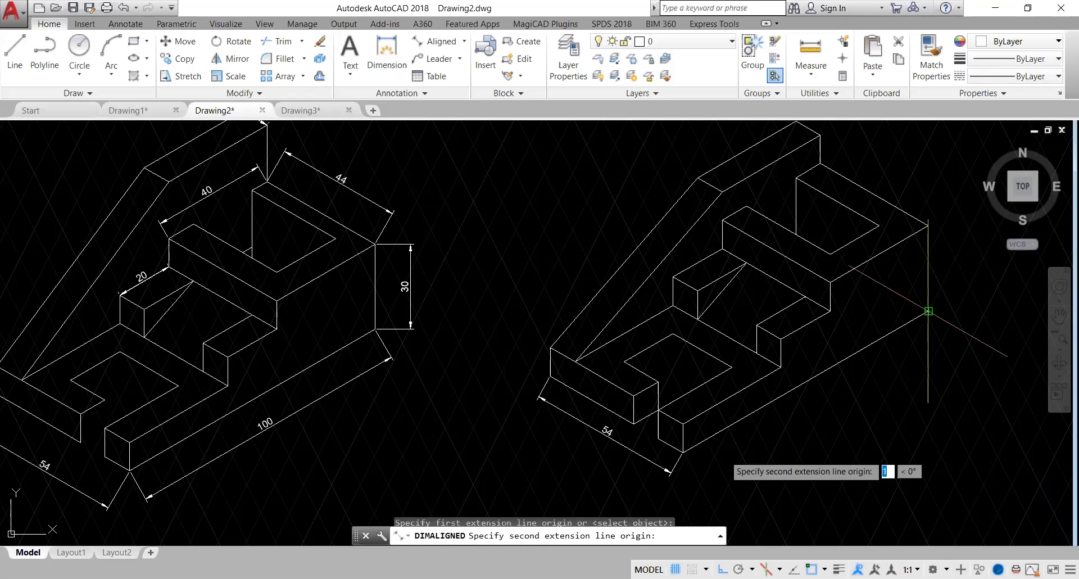
click(683, 453)
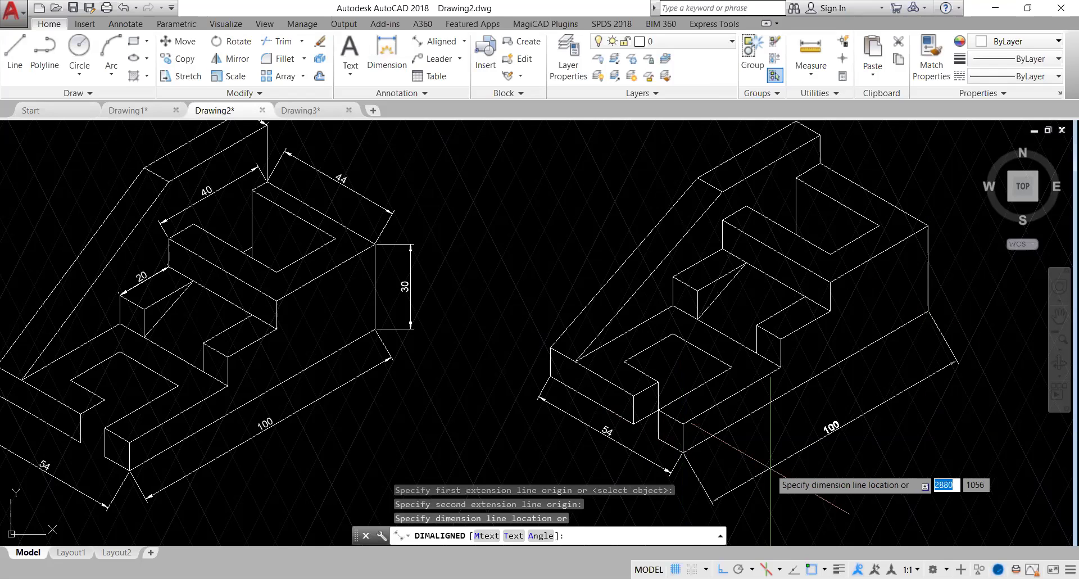
click(765, 469)
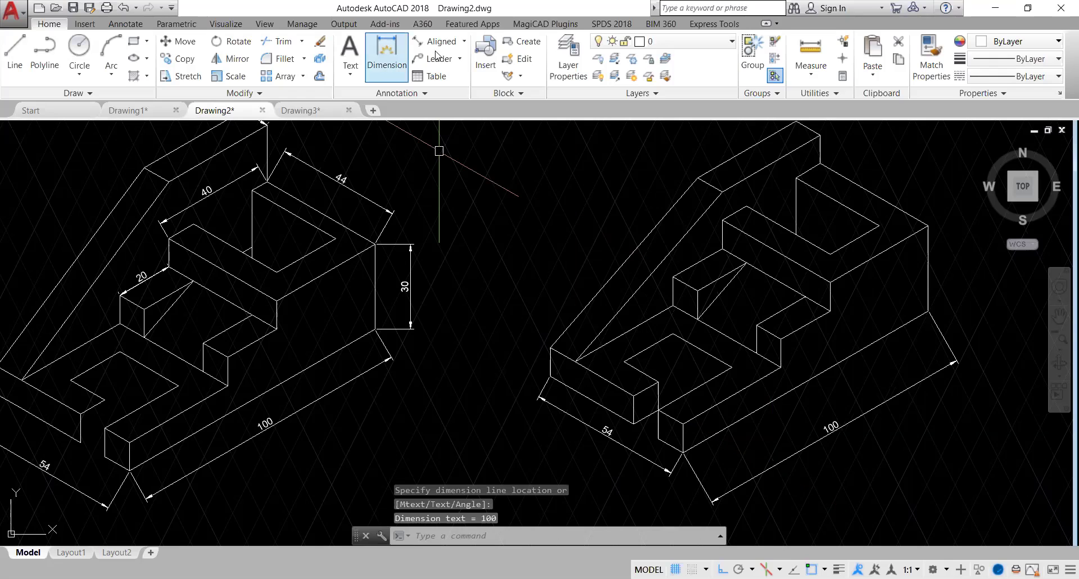
Add an aligned dimension to the short vertical edge at the base's outer front corner, placed just outside the part
click(464, 42)
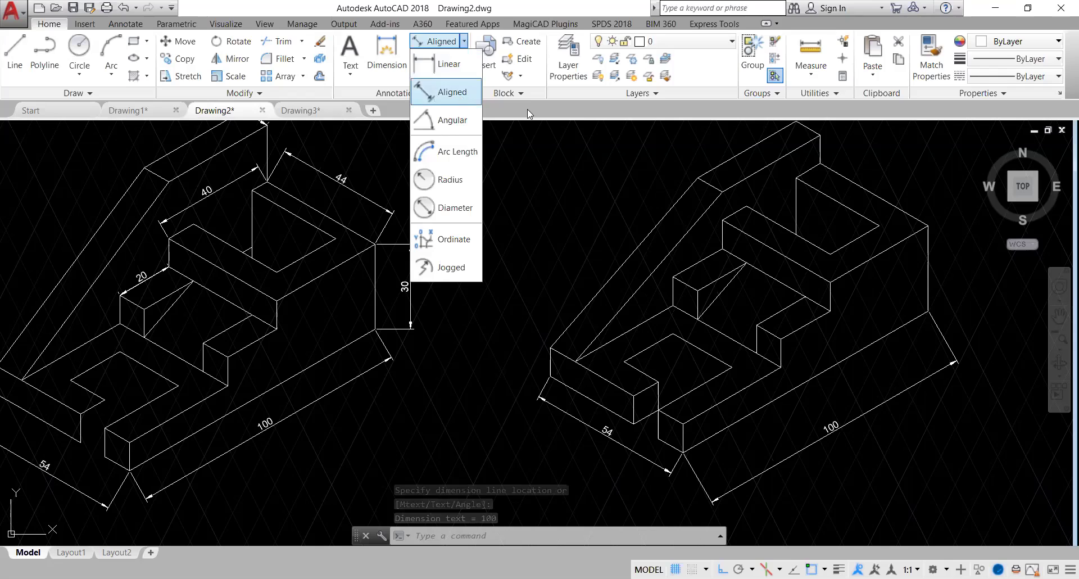
click(461, 96)
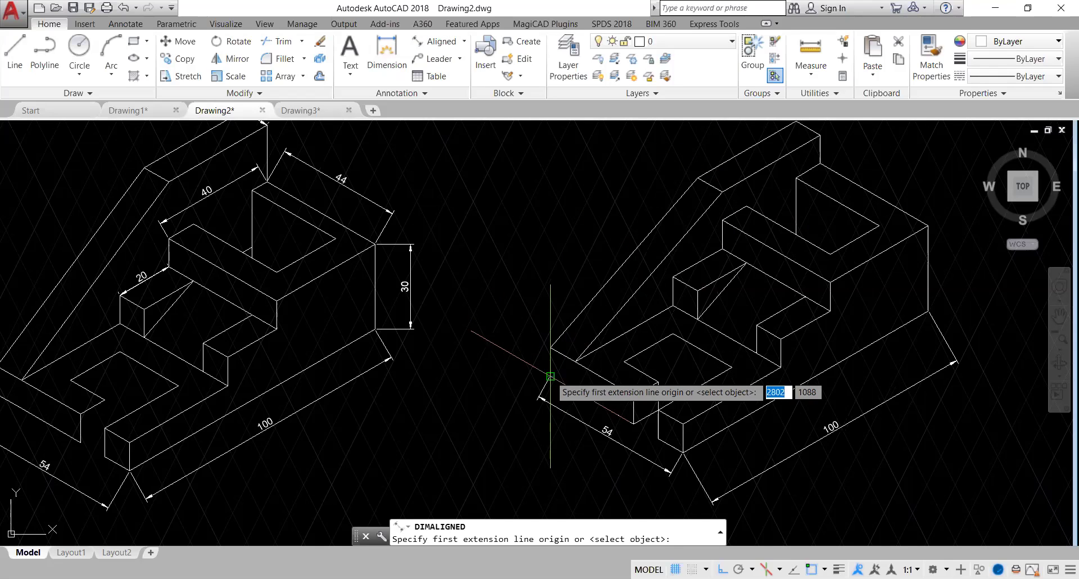
click(550, 347)
click(550, 346)
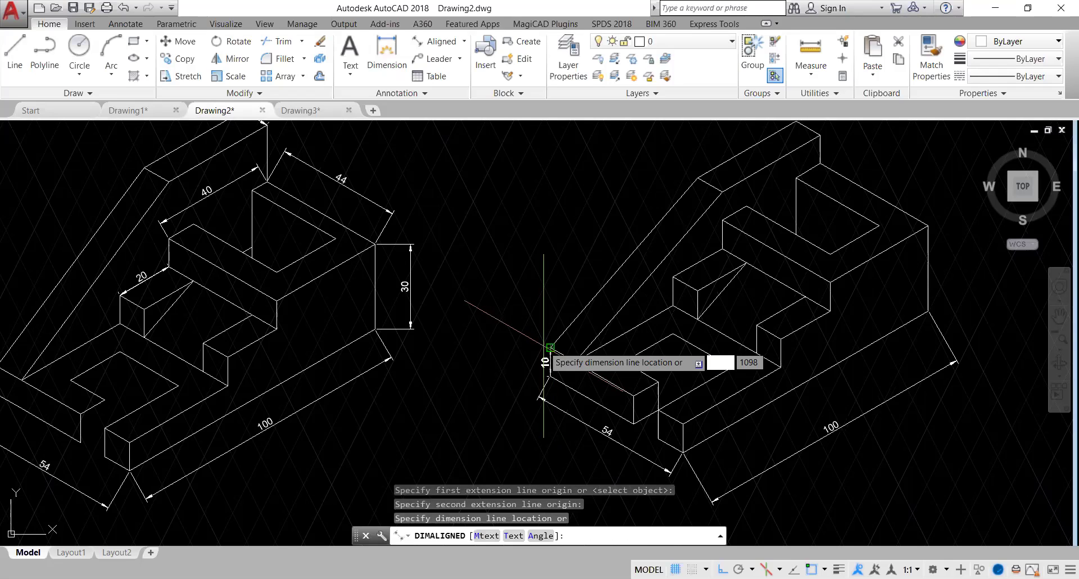
click(542, 361)
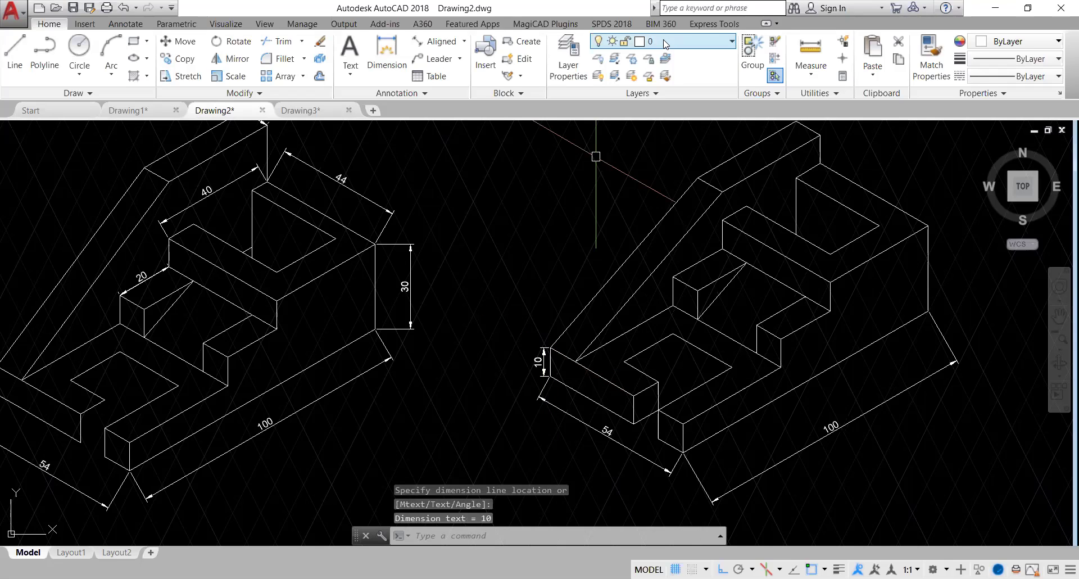